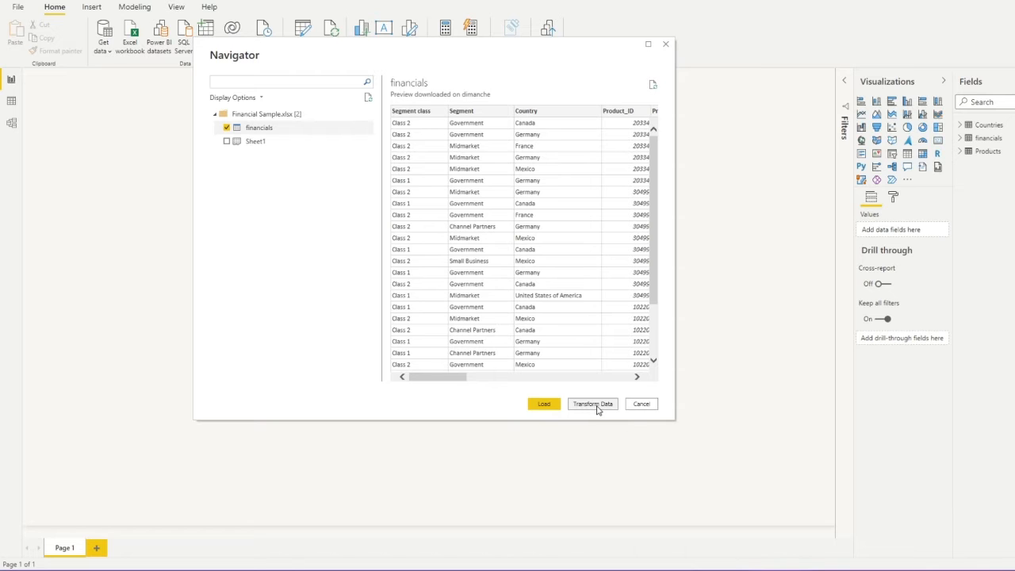
Refresh the preview, delete the old financials, Countries and Products queries, and select financials (2)'s name
click(598, 408)
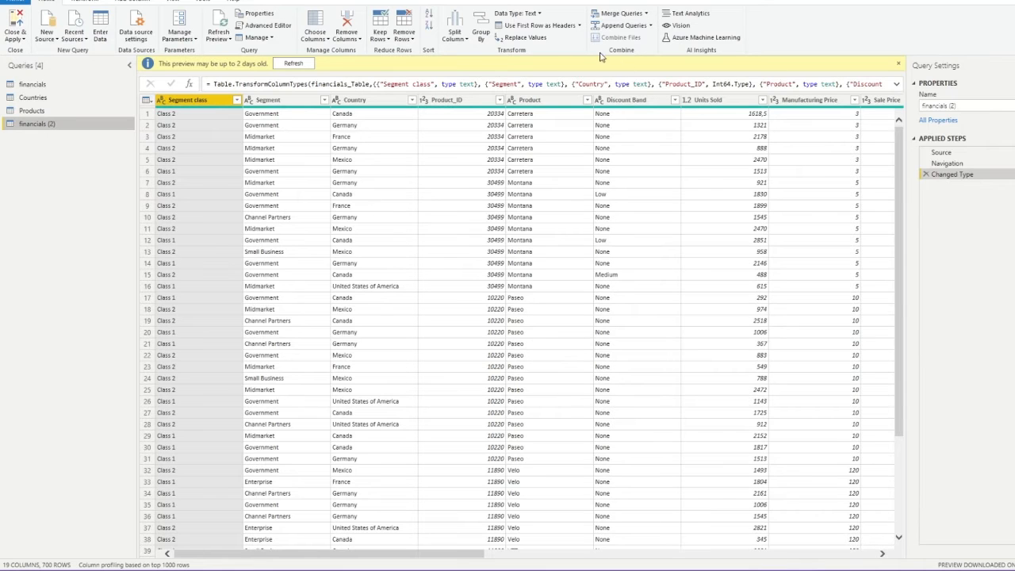
click(299, 66)
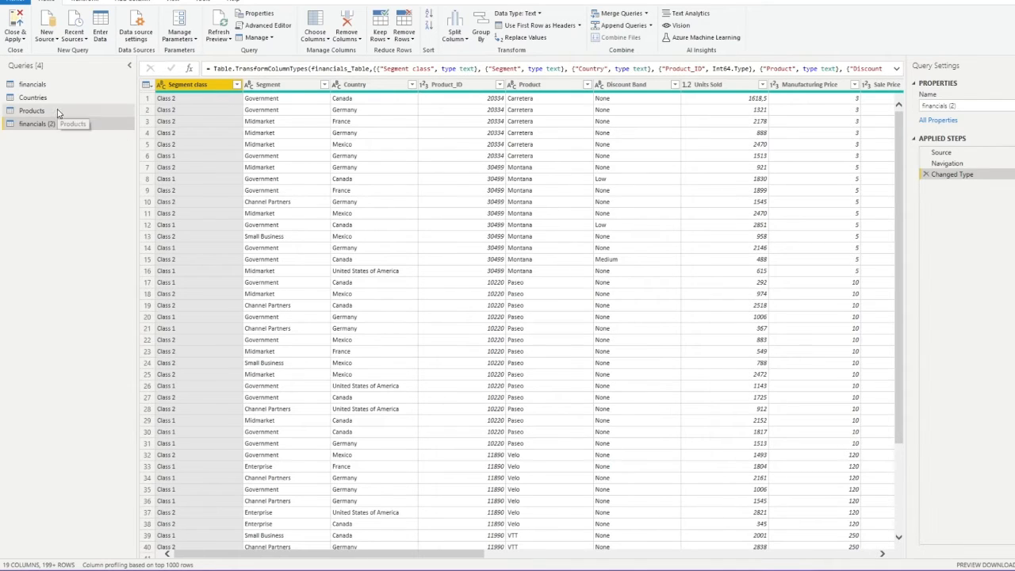
click(34, 98)
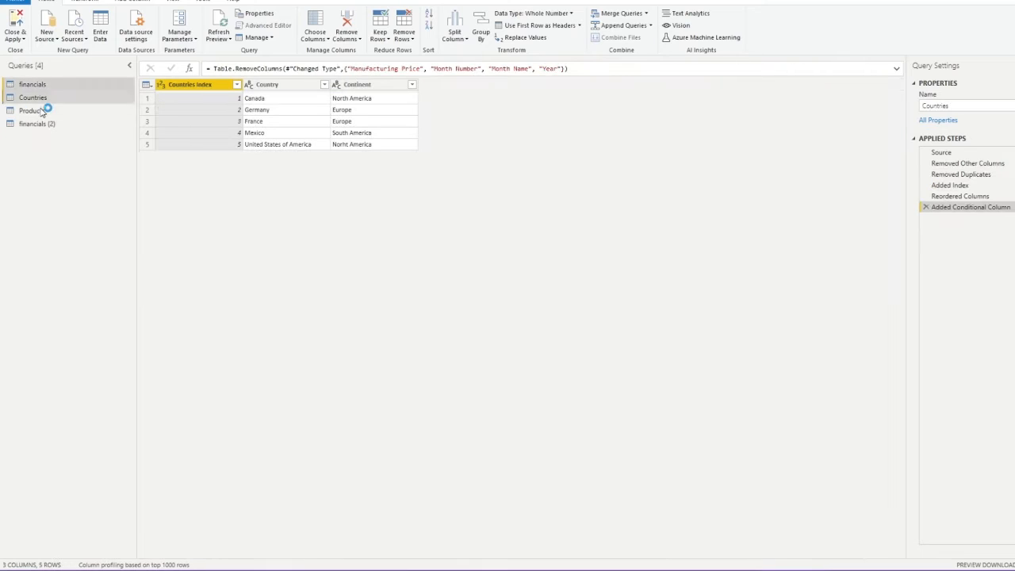
right_click(43, 111)
click(55, 142)
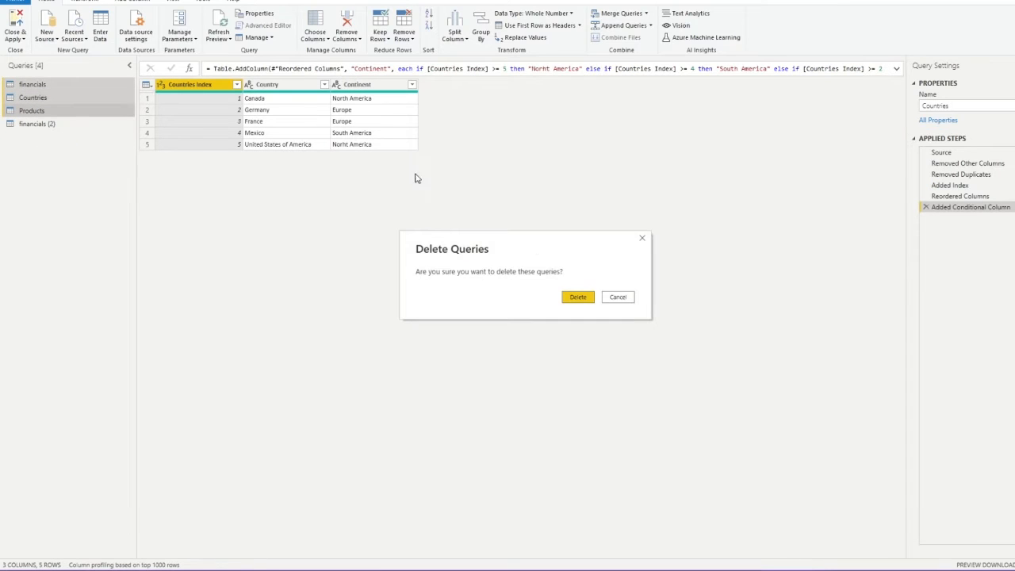
click(578, 296)
click(45, 84)
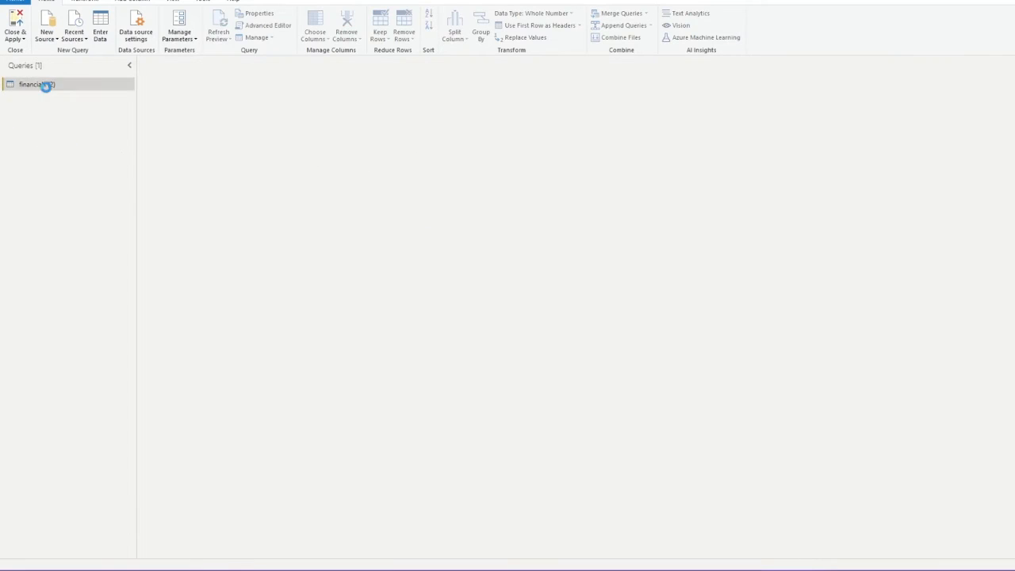
click(947, 106)
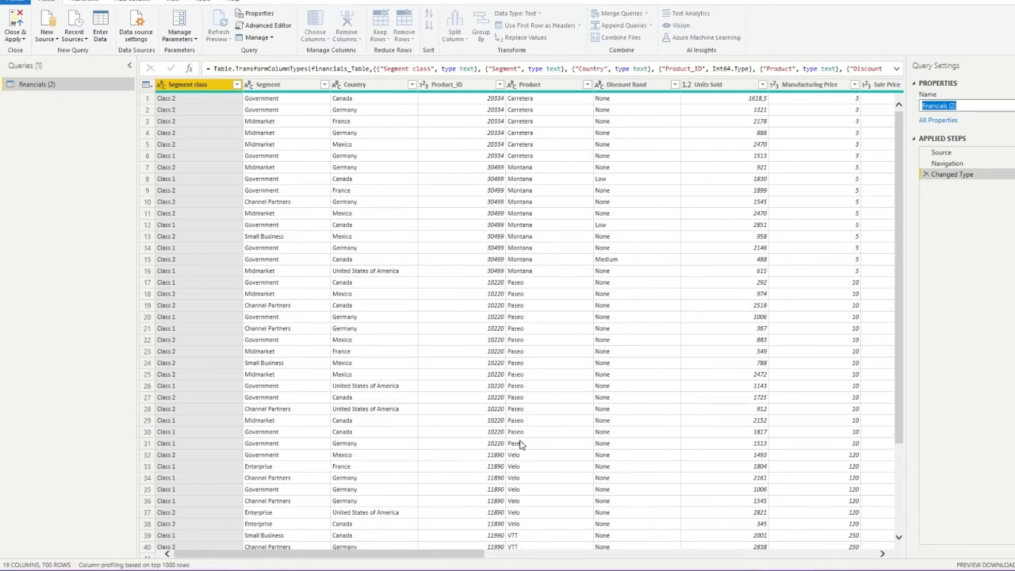
click(452, 556)
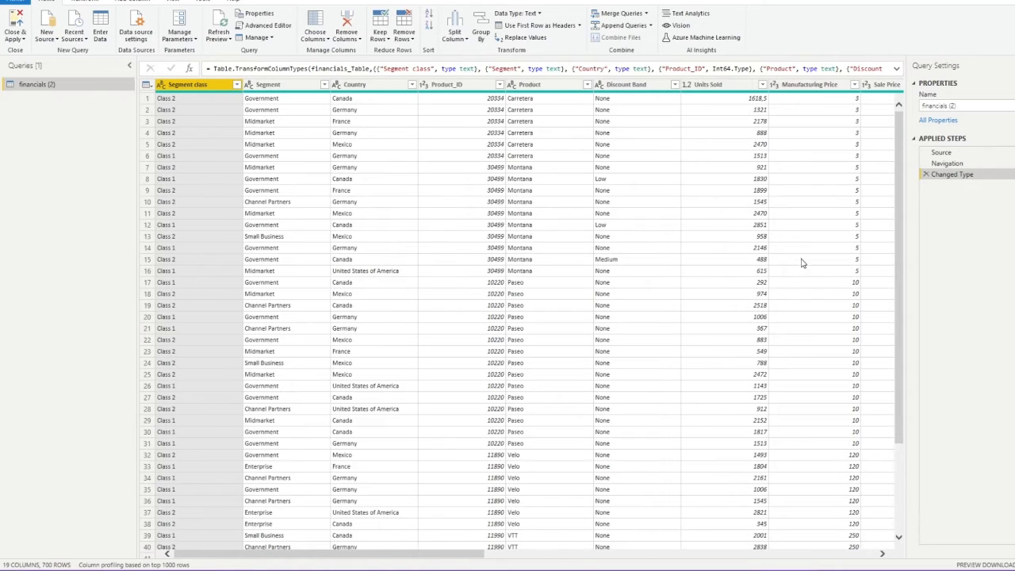
drag(469, 557, 608, 557)
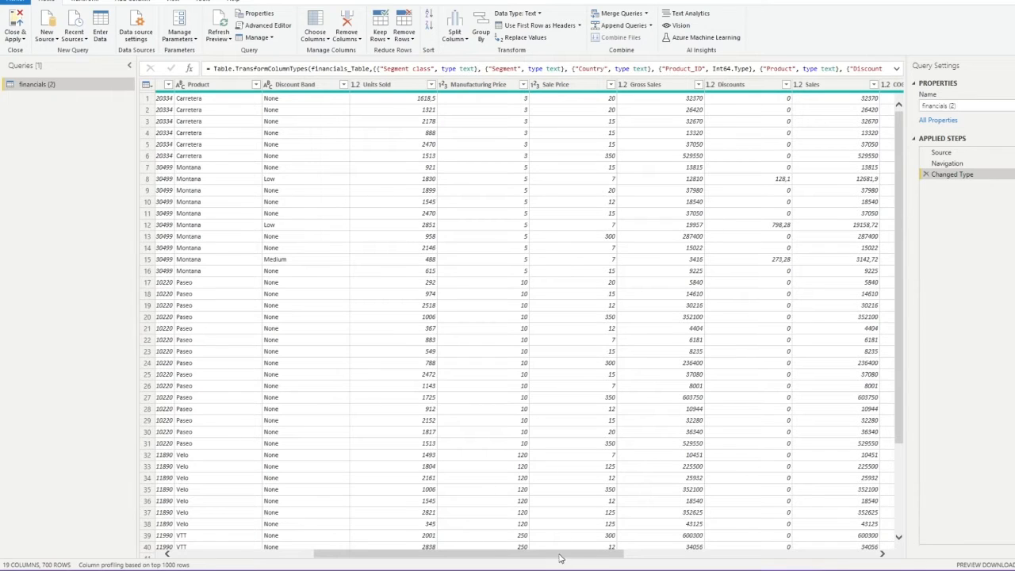
drag(560, 555, 775, 523)
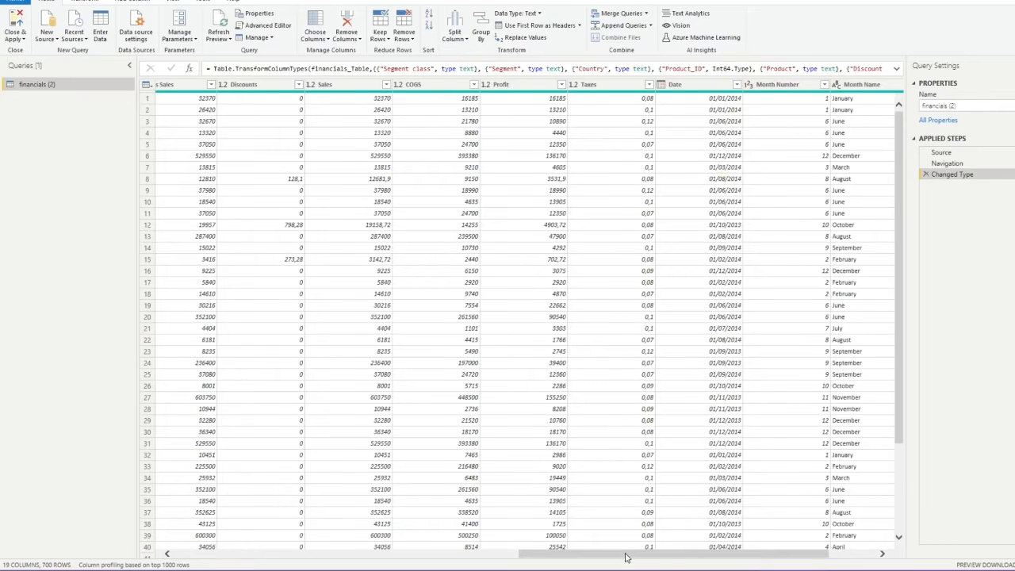
drag(624, 552, 698, 553)
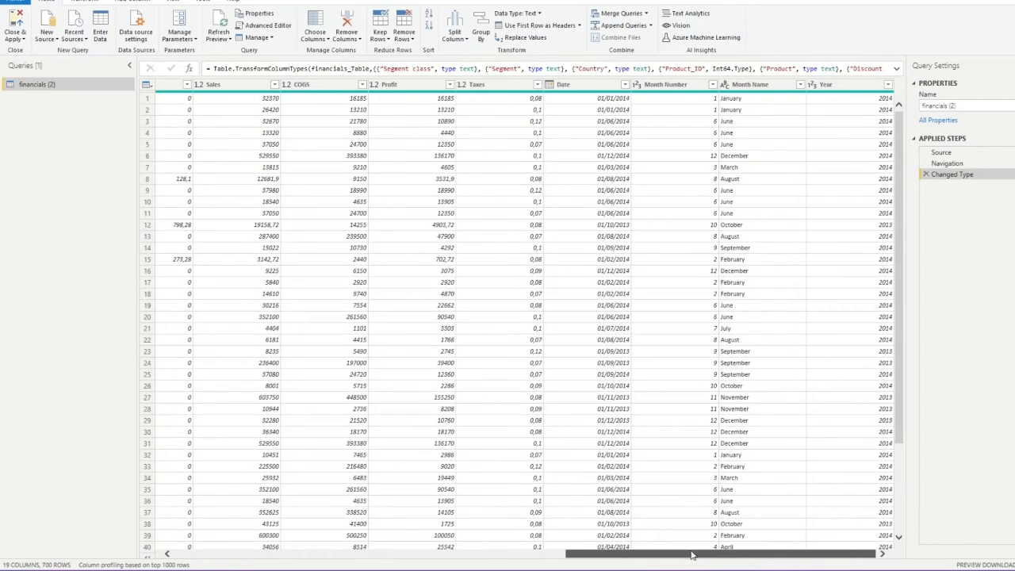
drag(690, 555, 279, 554)
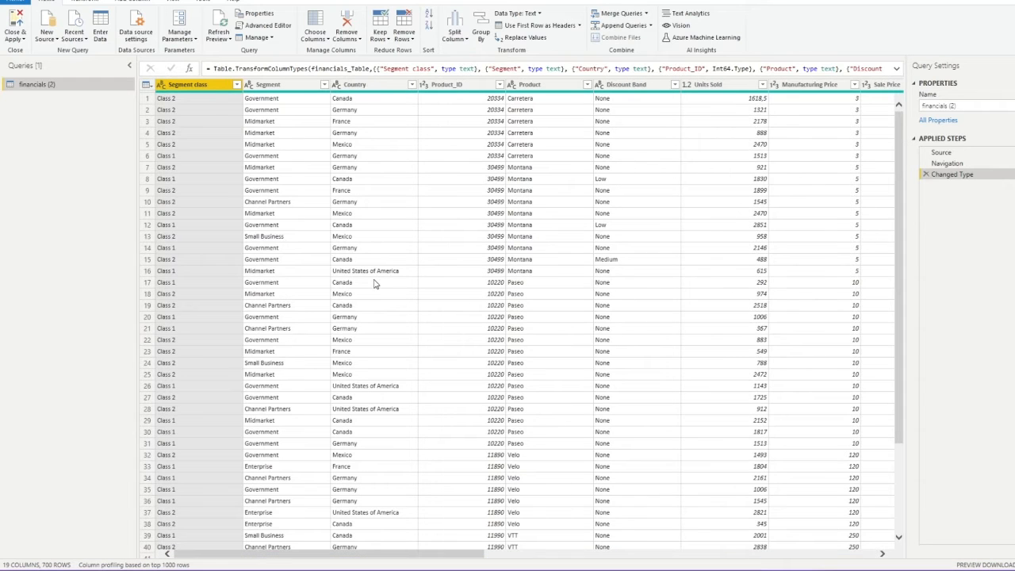
click(379, 85)
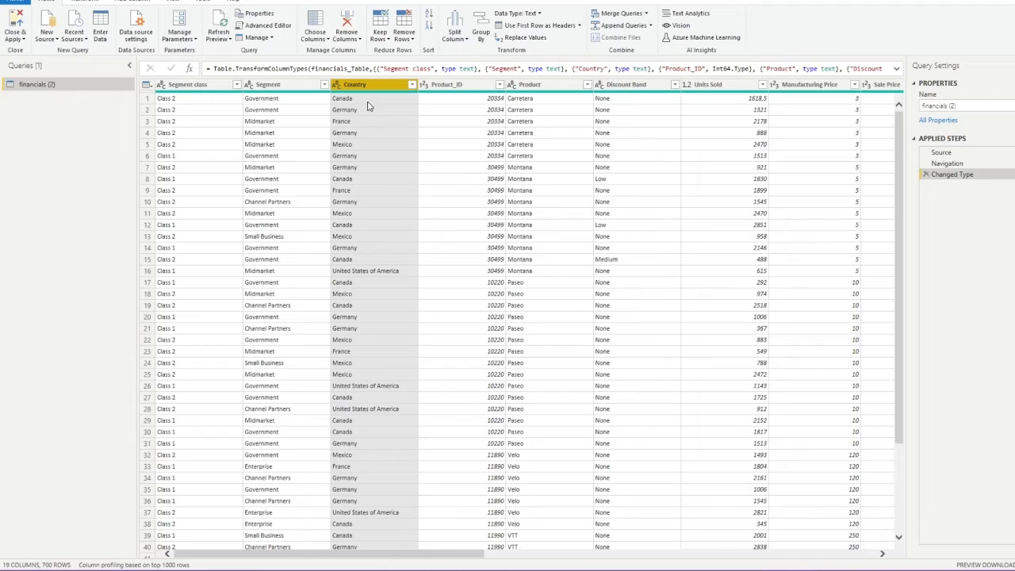
Duplicate the financials (2) query and name the copy Countries
right_click(46, 90)
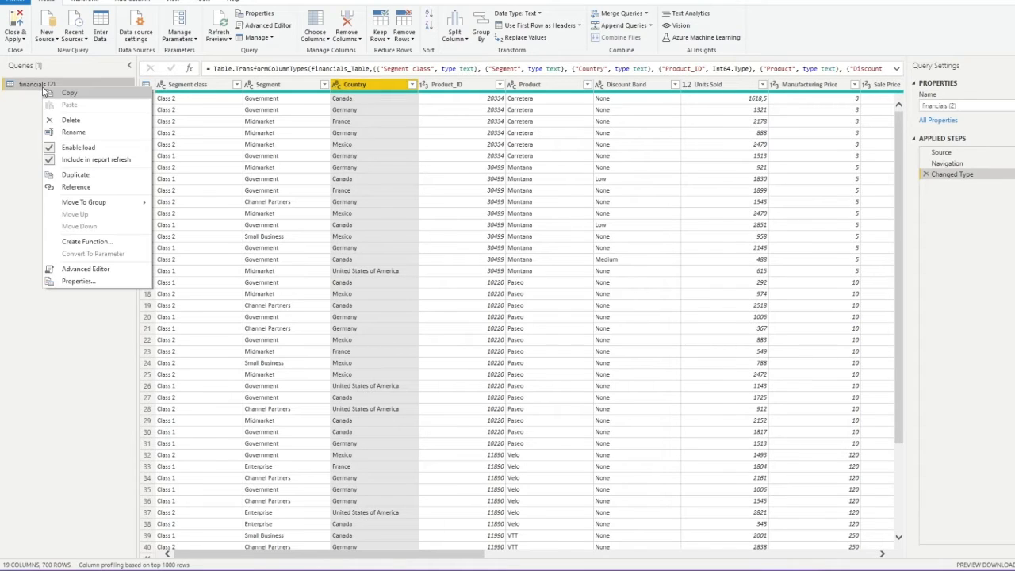
click(83, 176)
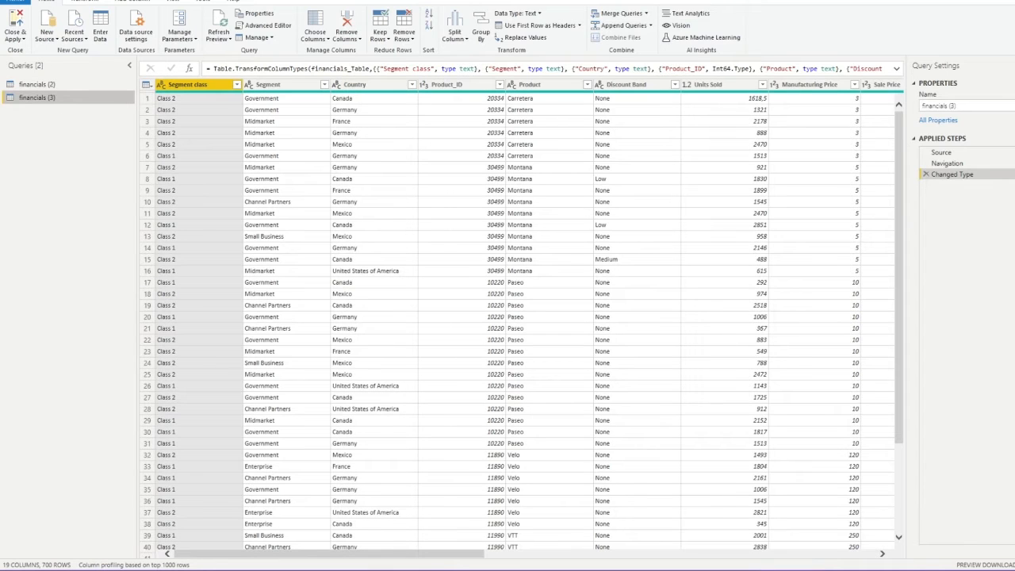
click(990, 108)
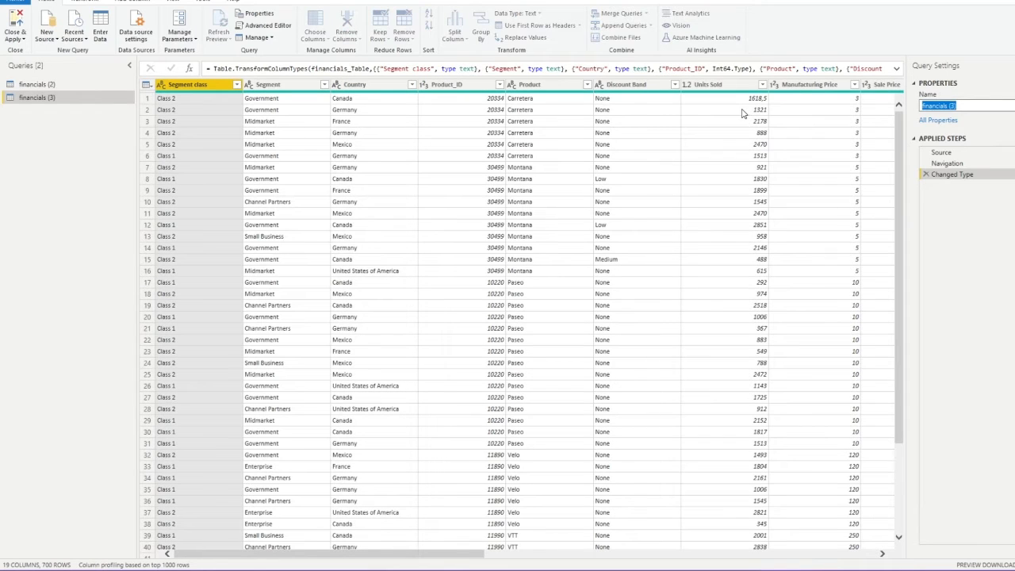
text(Countries)
key(Return)
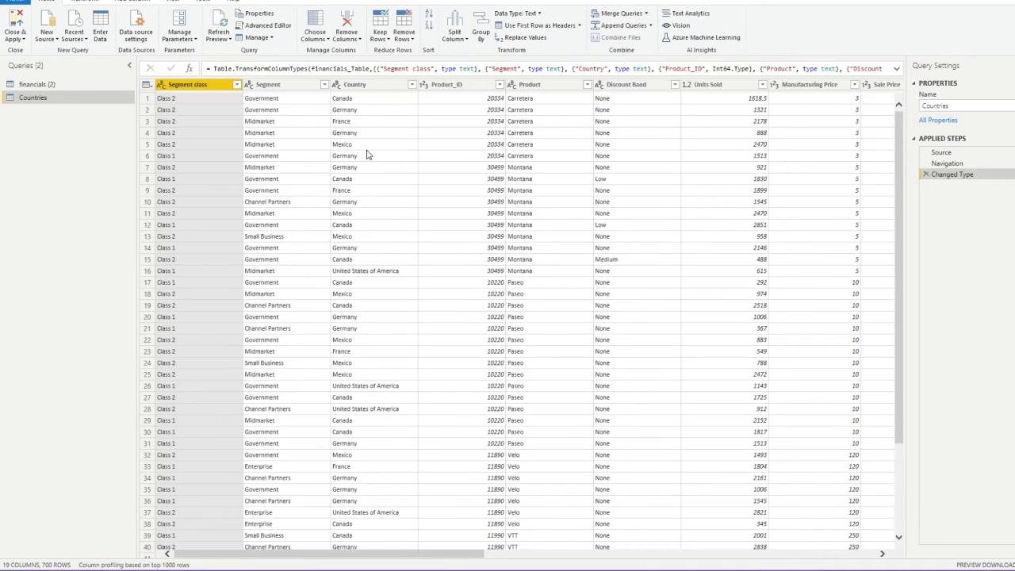
Keep only the Country column and remove duplicates, leaving five unique countries
right_click(369, 84)
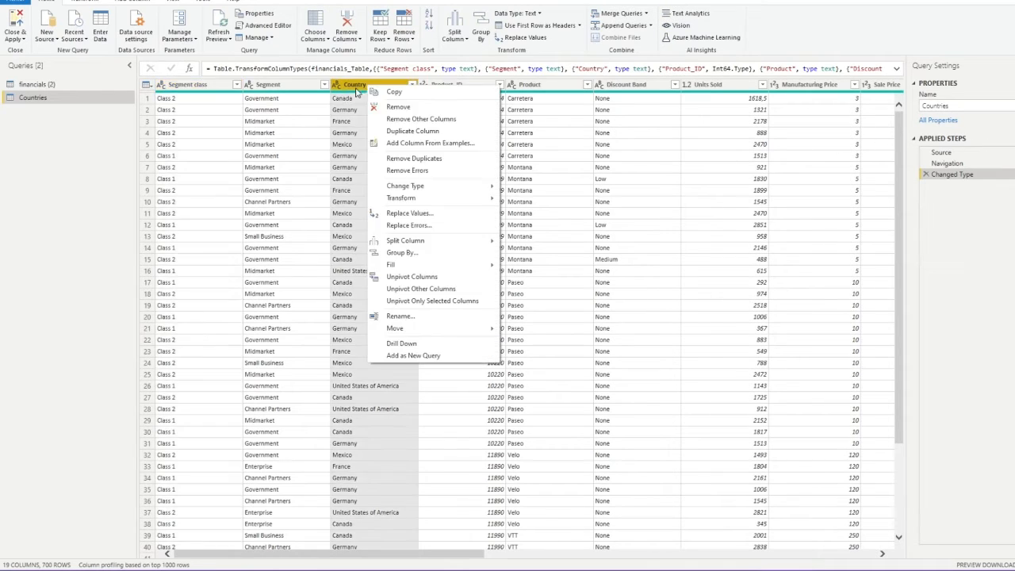
click(438, 120)
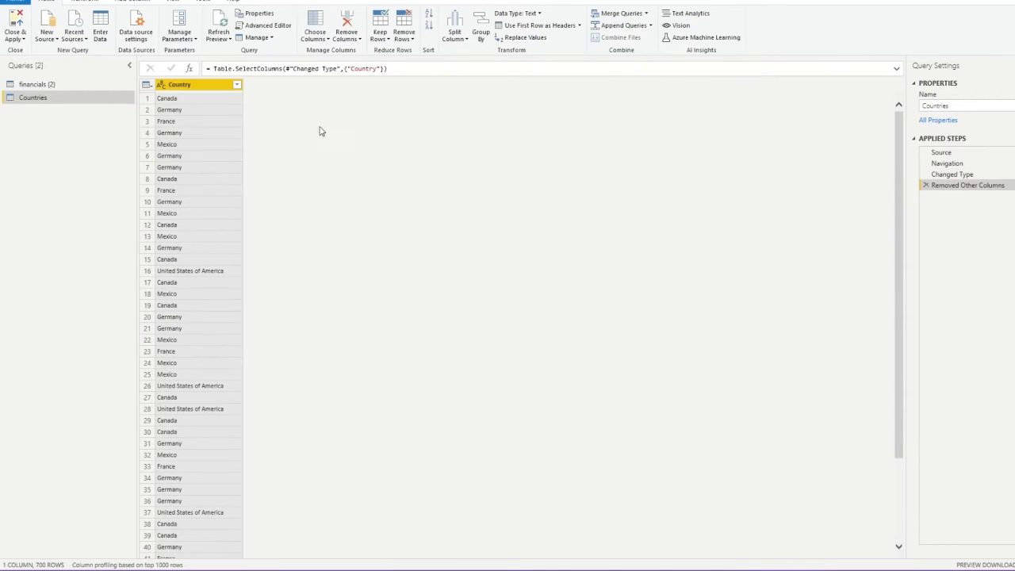
right_click(197, 90)
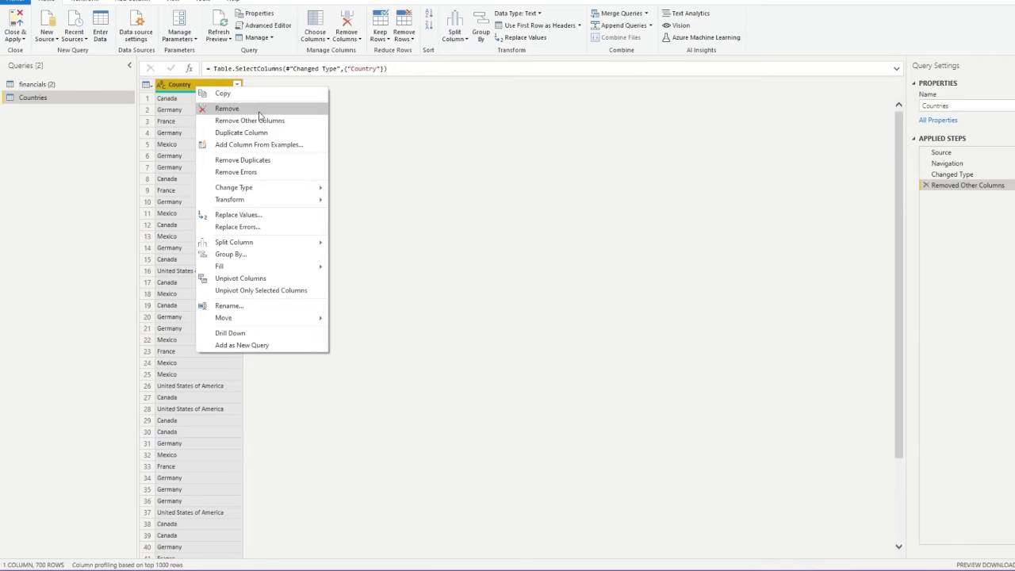
click(275, 164)
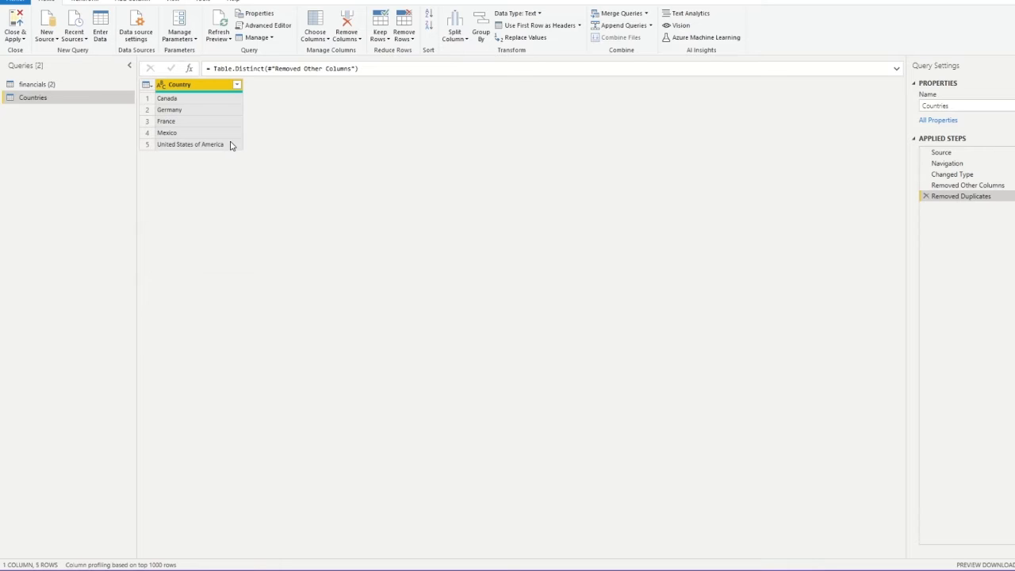
click(149, 3)
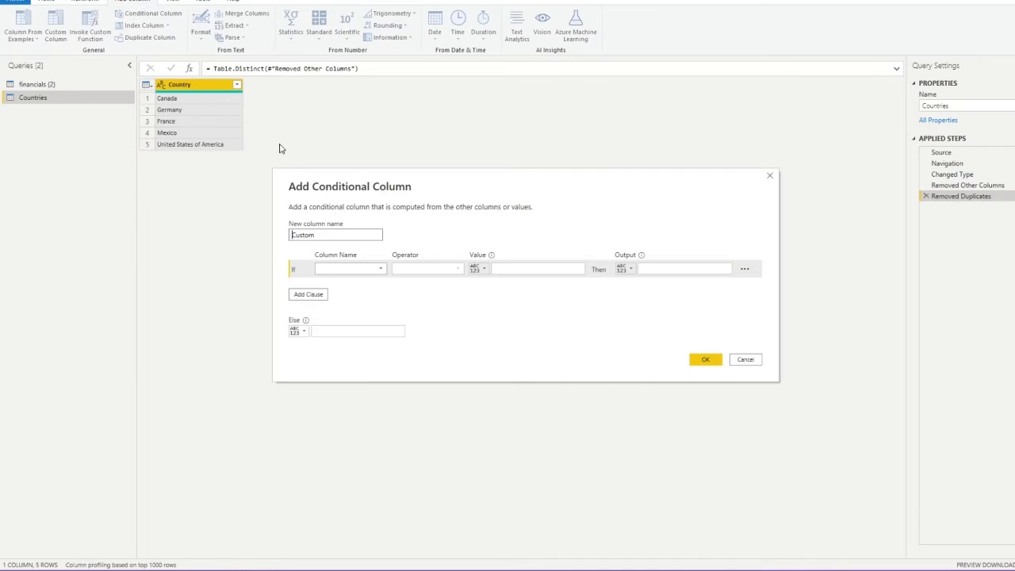
Add a trial conditional column mapping Country equals Canada to North America, then delete that step
click(347, 272)
click(353, 278)
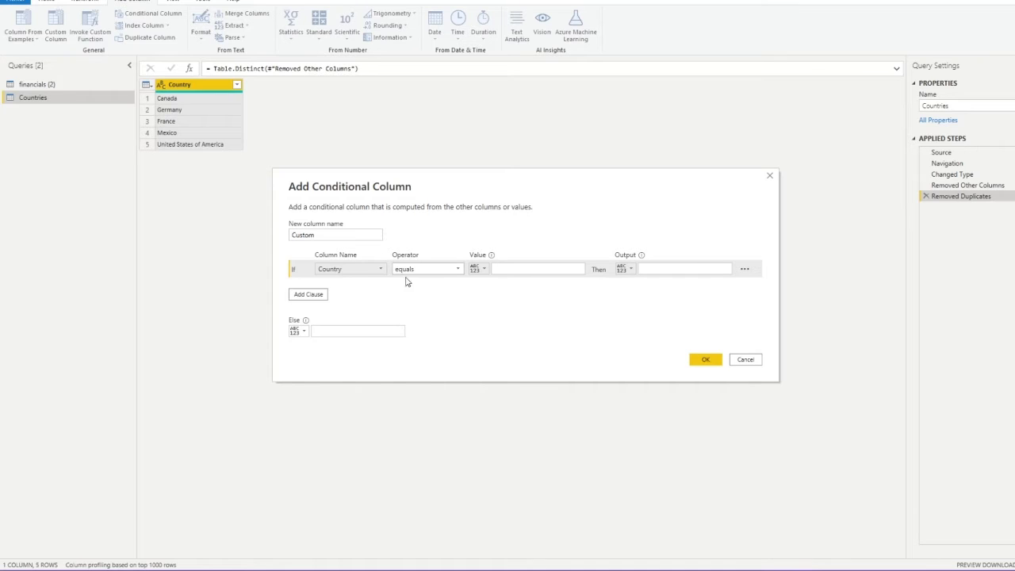
click(515, 269)
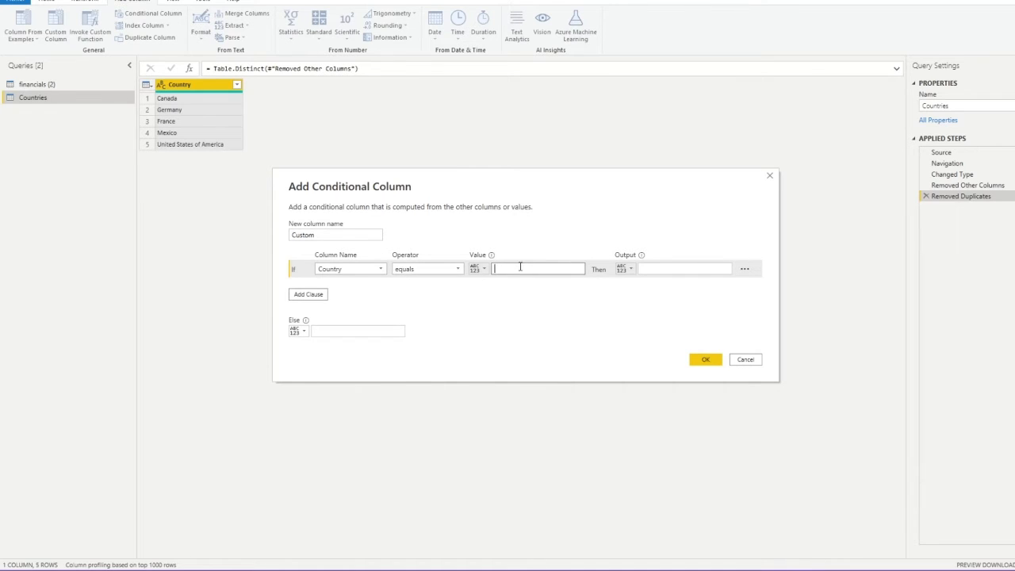
click(670, 268)
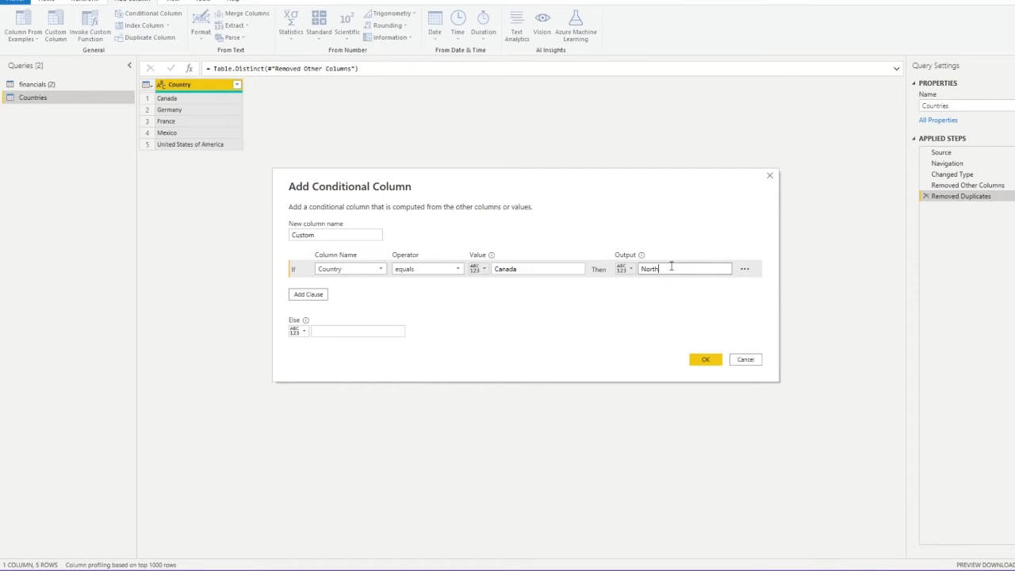
click(704, 359)
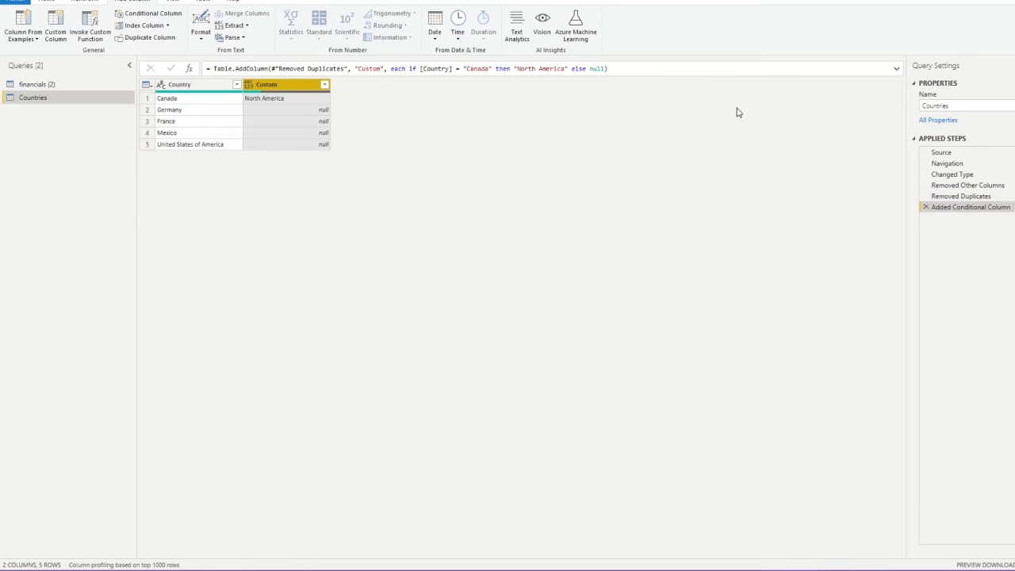
click(924, 207)
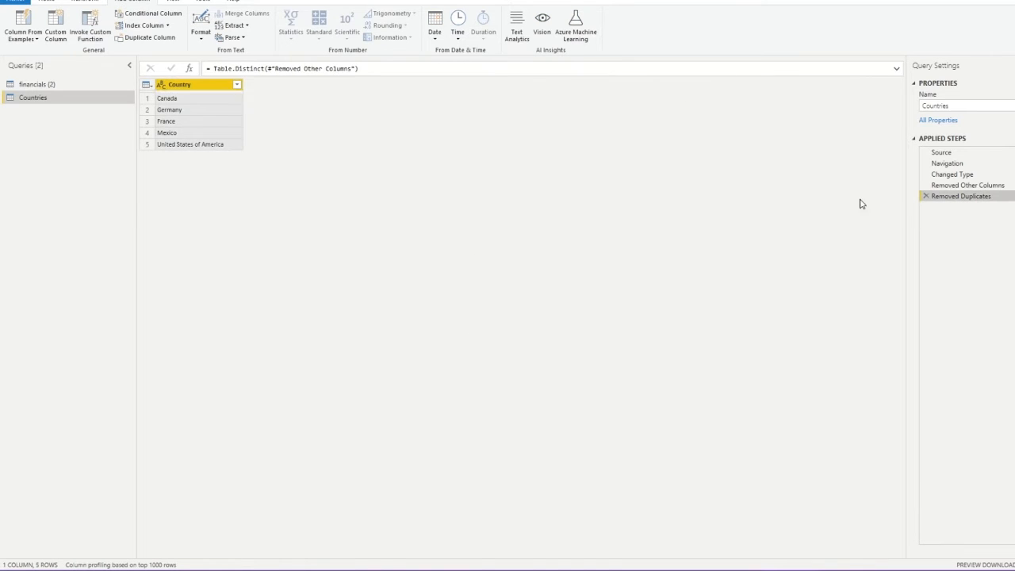
Start a Region column from examples with North America for Canada and Europe for Germany
click(22, 19)
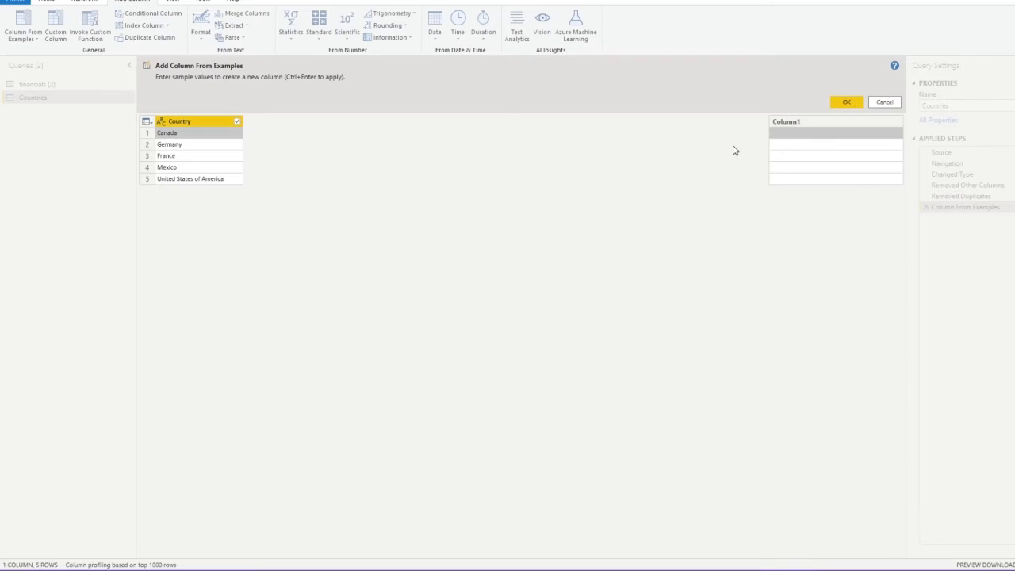
double_click(796, 122)
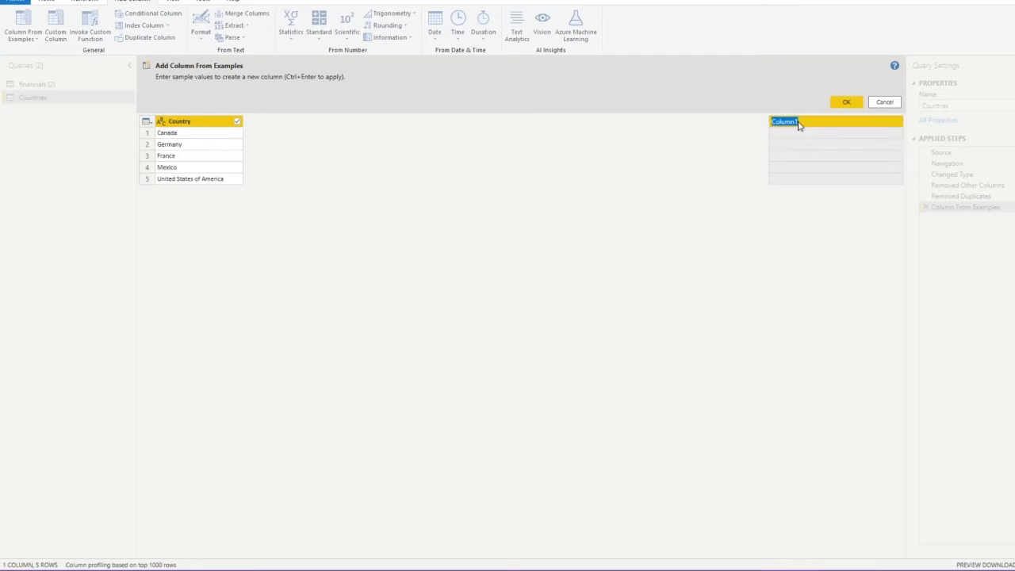
text(Region)
click(806, 134)
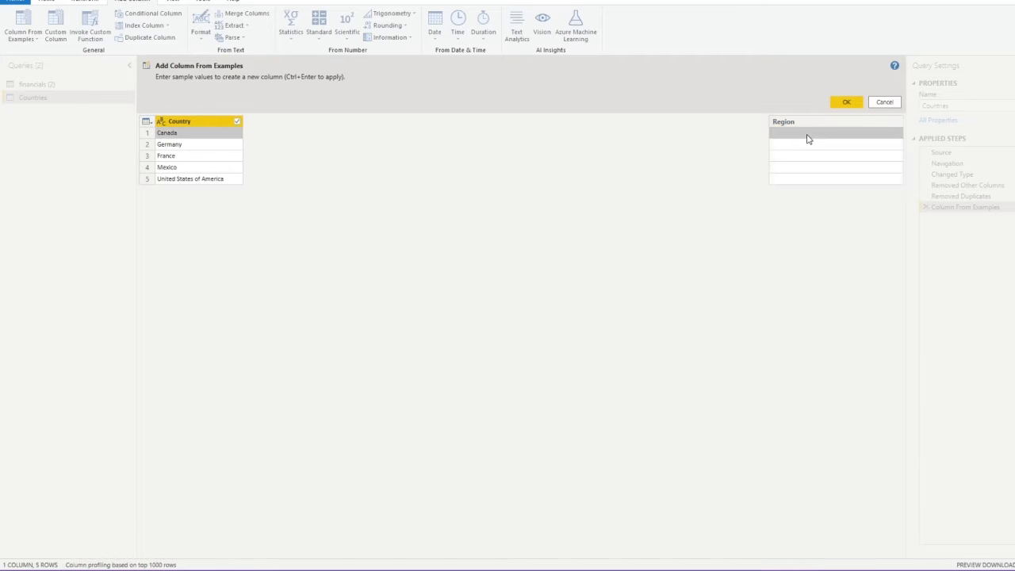
text(North America)
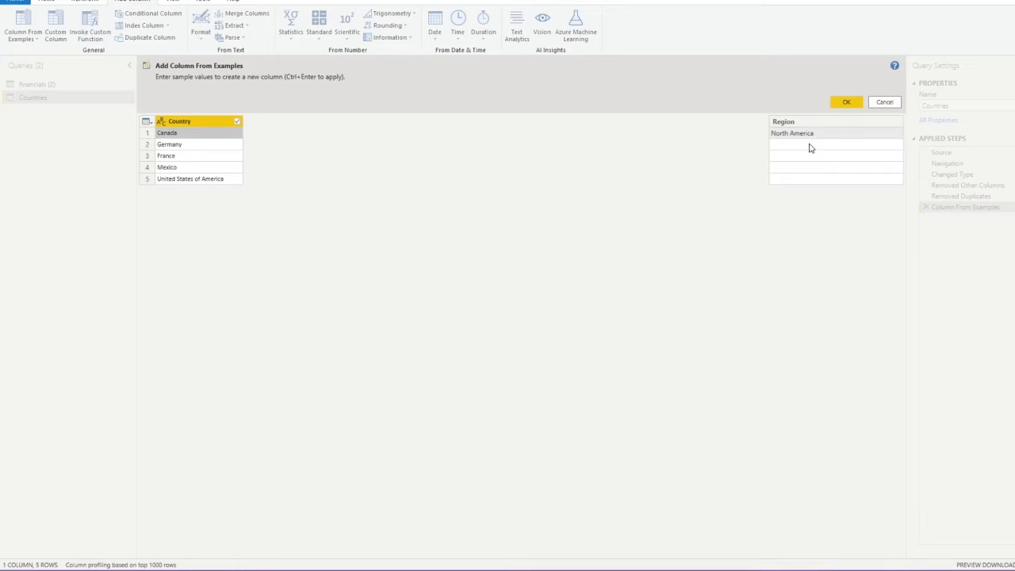
click(813, 147)
click(813, 146)
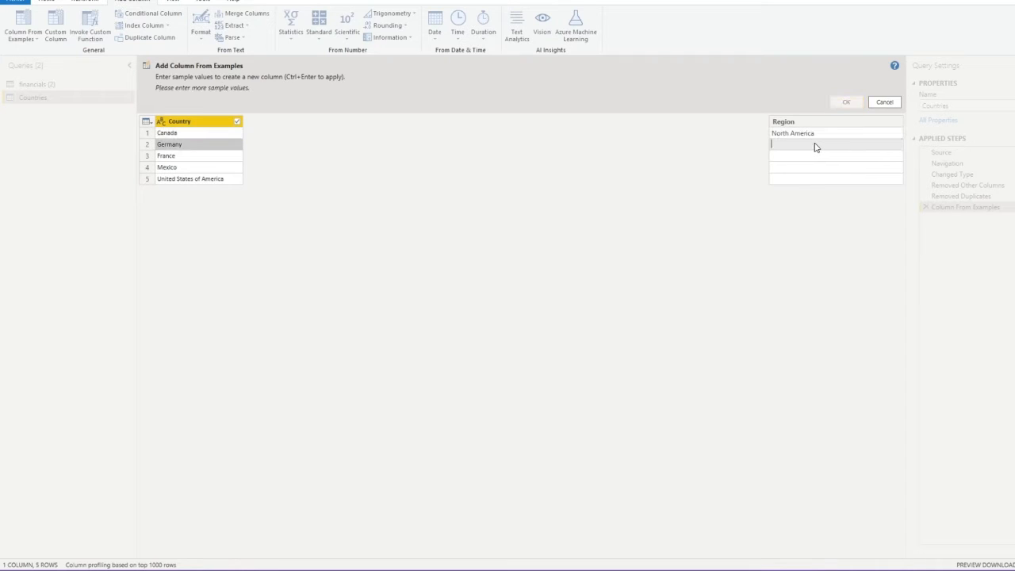
text(Europe)
click(810, 160)
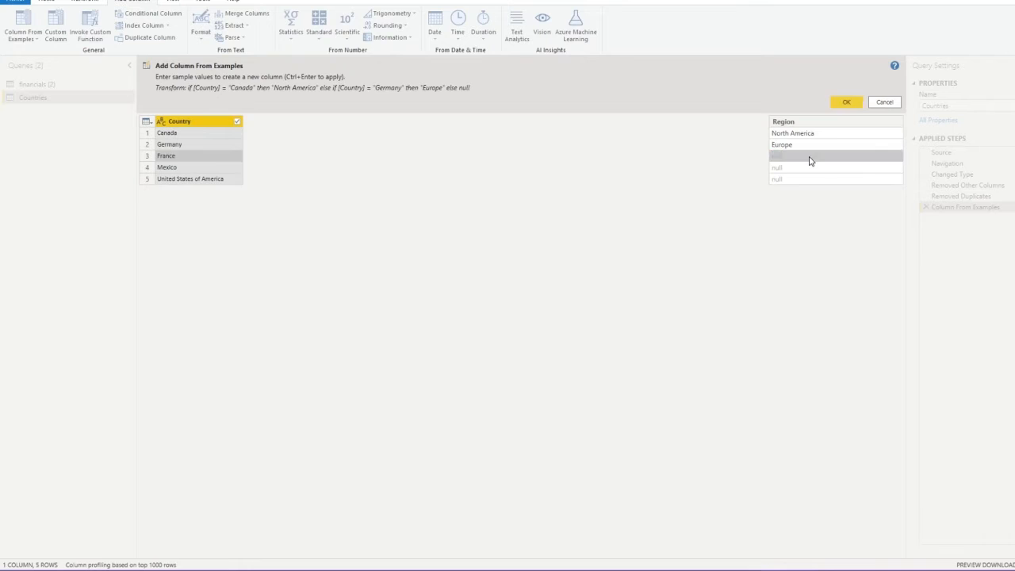
Enter South America for Mexico and North America for the United States, and accept the Region column
click(810, 161)
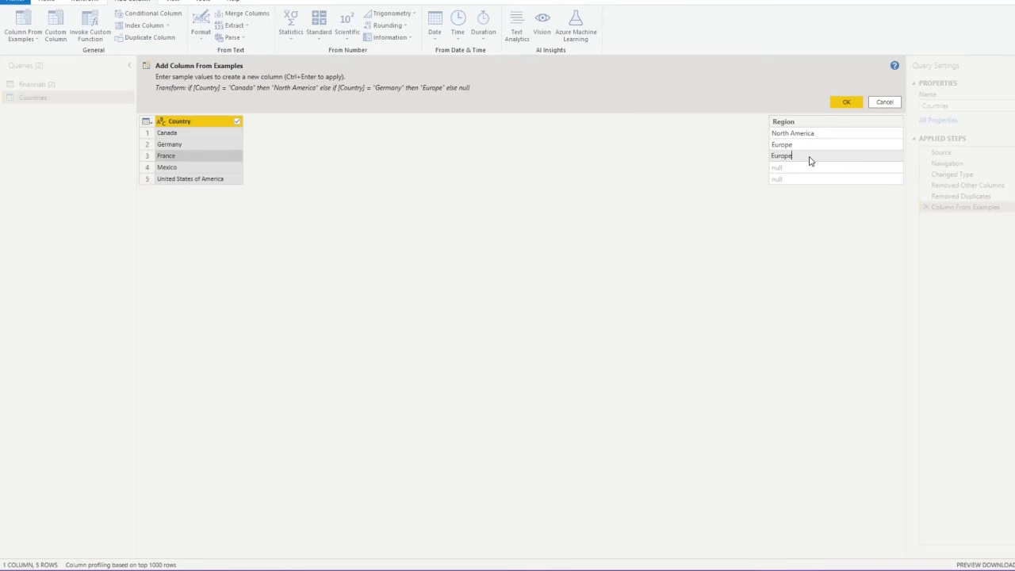
click(794, 171)
click(794, 171)
text(S)
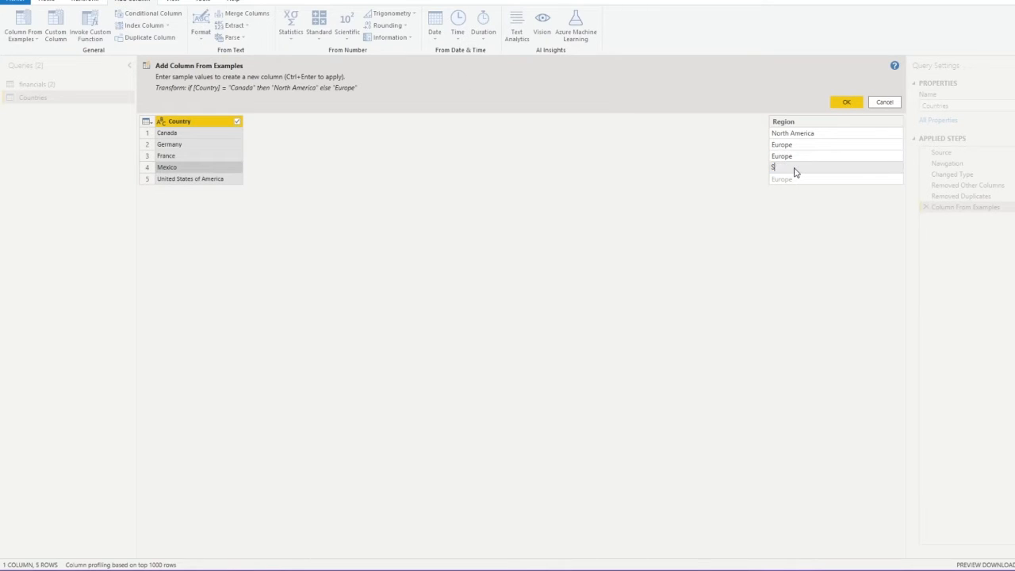
text(outh America)
click(806, 181)
click(807, 182)
text(Nor)
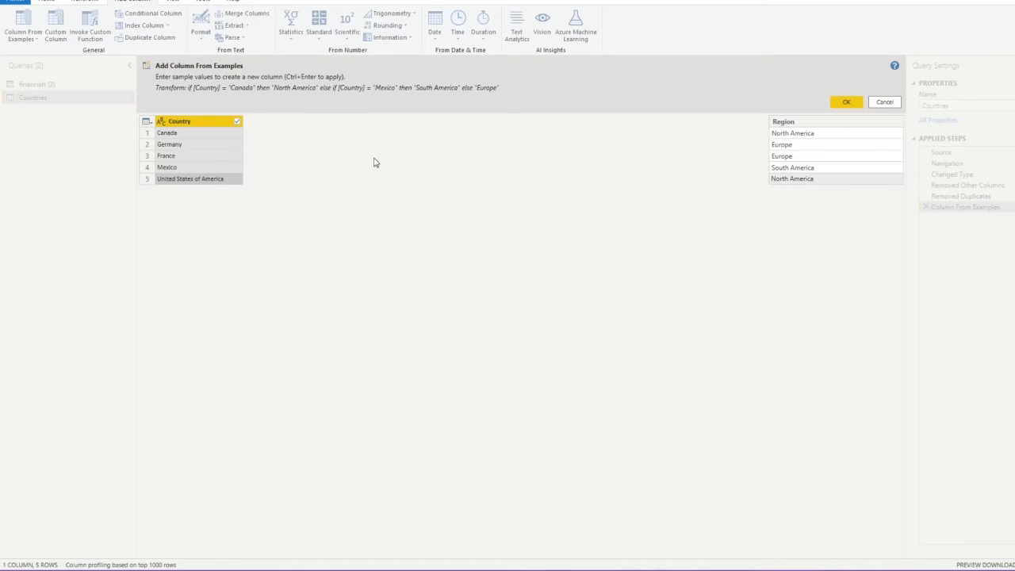
click(309, 166)
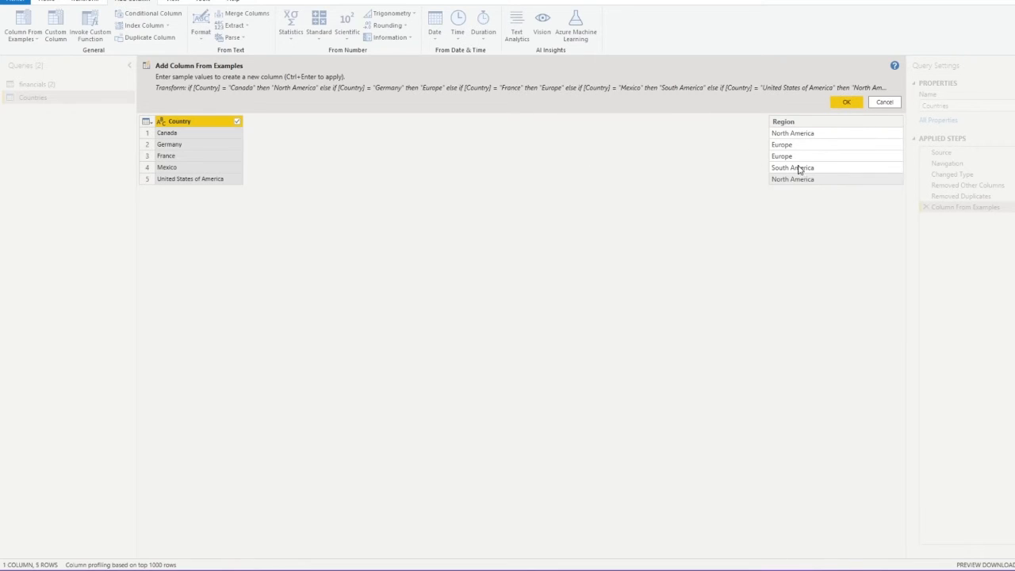
click(856, 106)
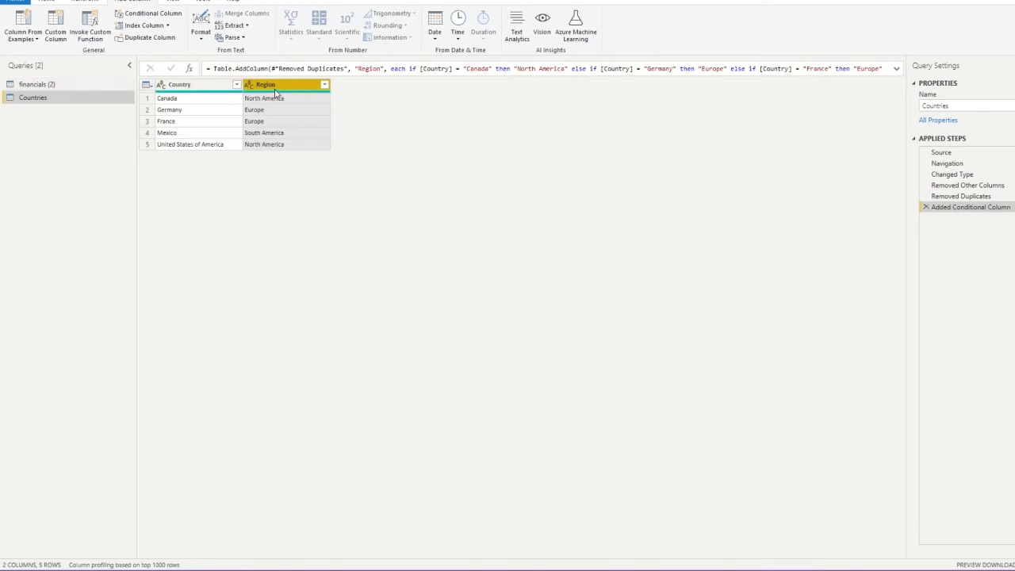
click(88, 84)
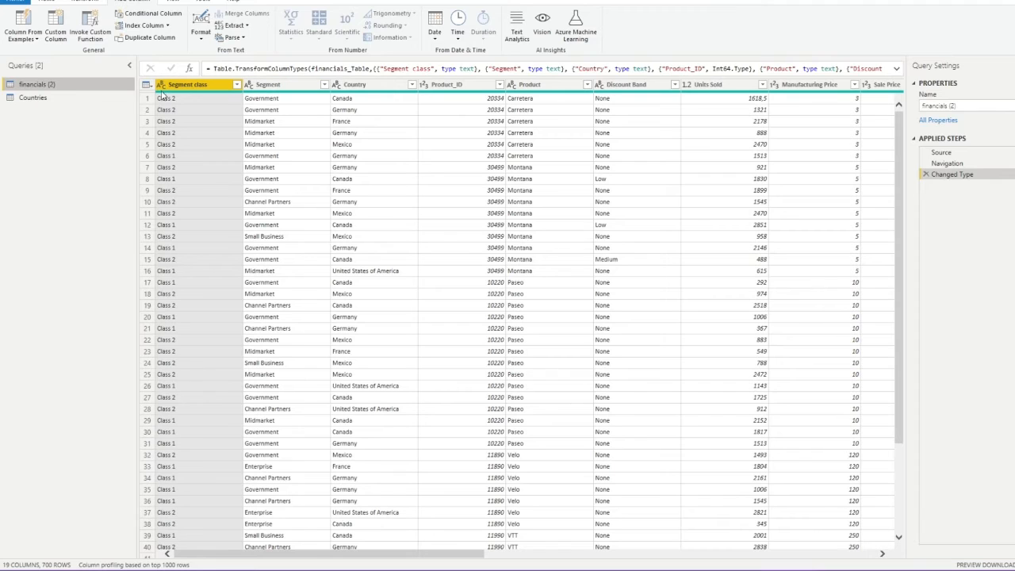
Duplicate the financials (2) query and name the copy Segment
right_click(53, 88)
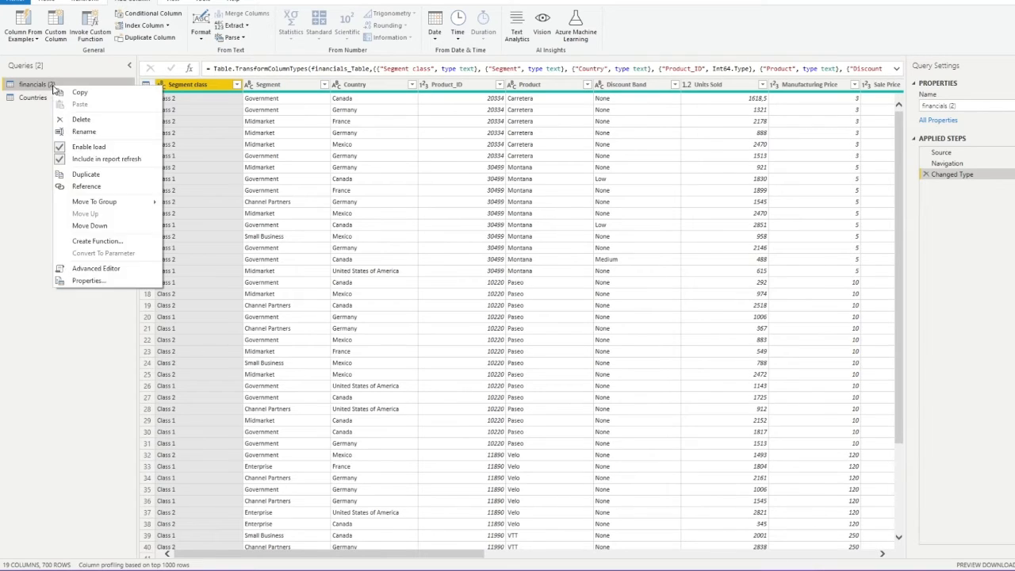
click(86, 174)
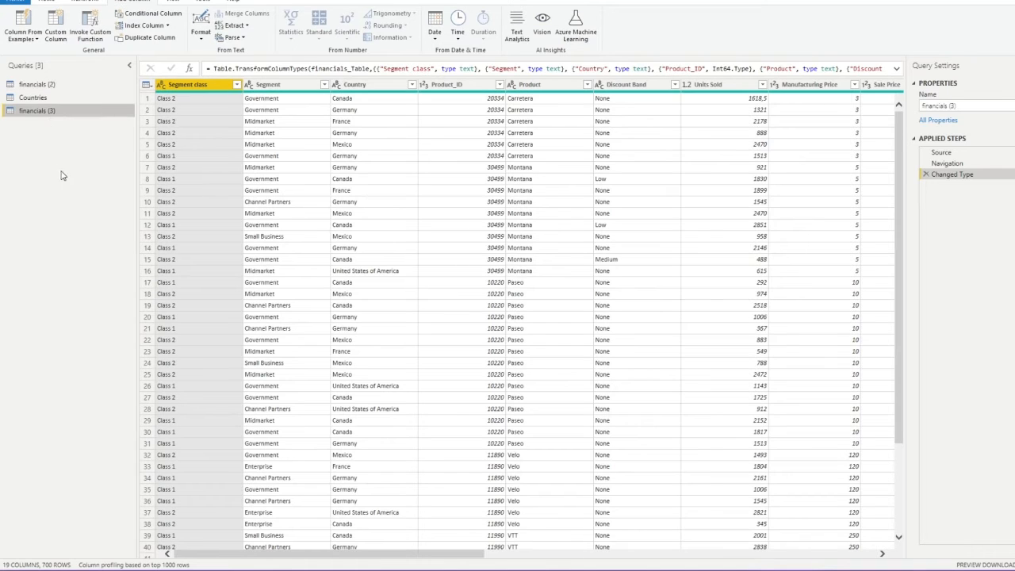
click(959, 106)
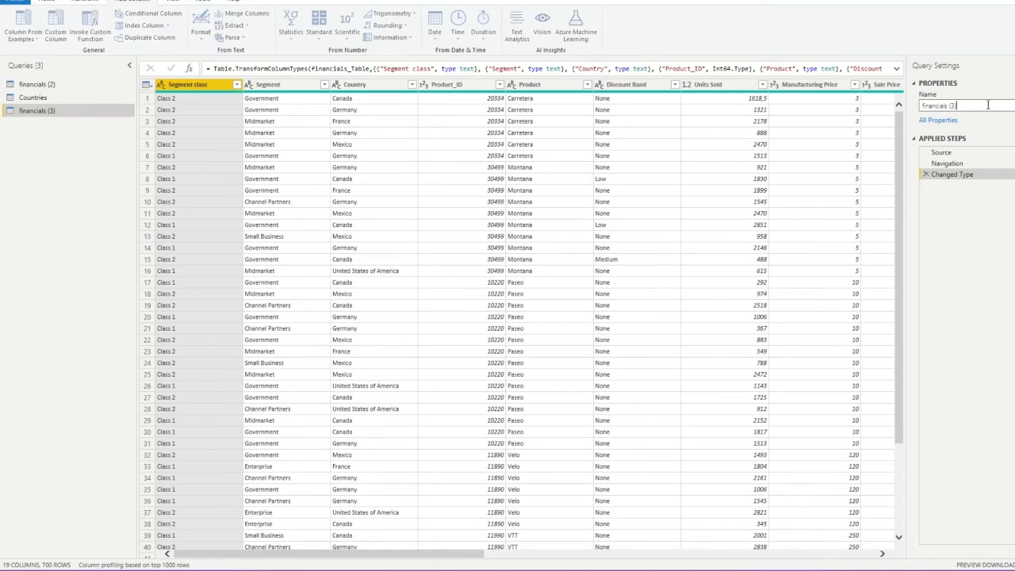
text(Segment)
key(Return)
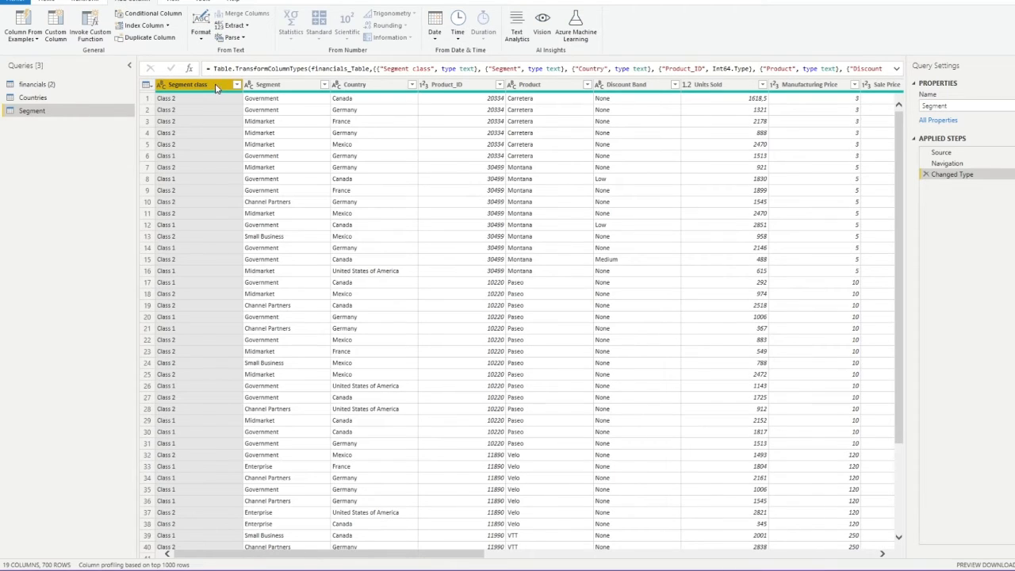
Keep only the Segment class and Segment columns and remove duplicate rows, leaving 10
click(262, 85)
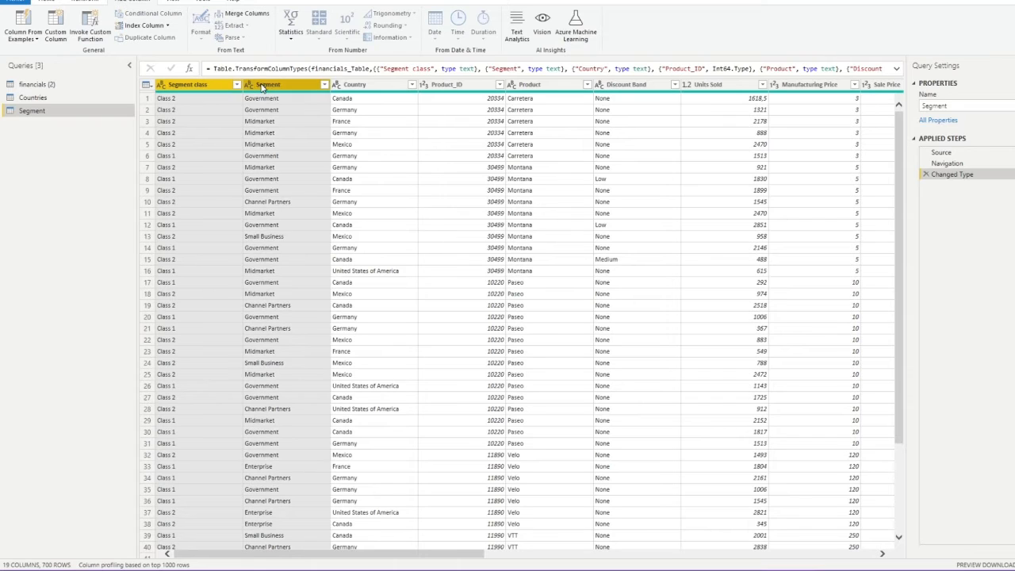
right_click(263, 85)
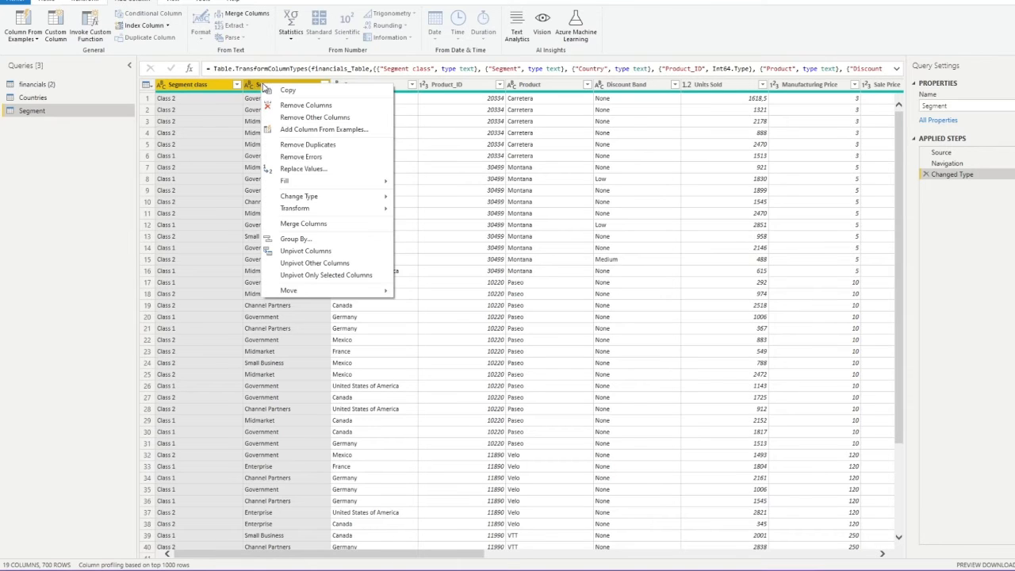
click(315, 117)
right_click(198, 89)
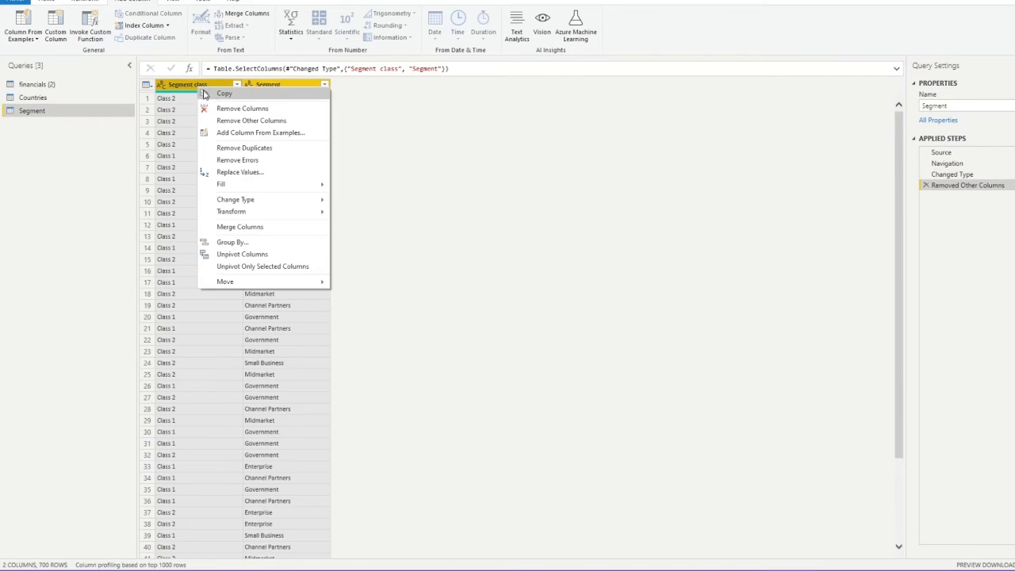
click(265, 148)
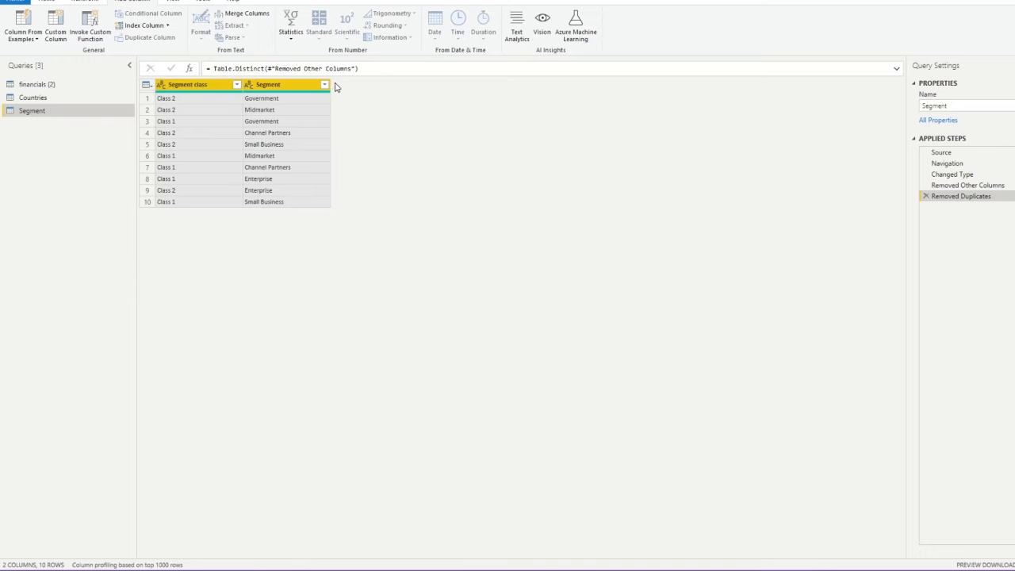
Replace the first sort attempt with an ascending sort by Segment, then by Segment class
click(236, 85)
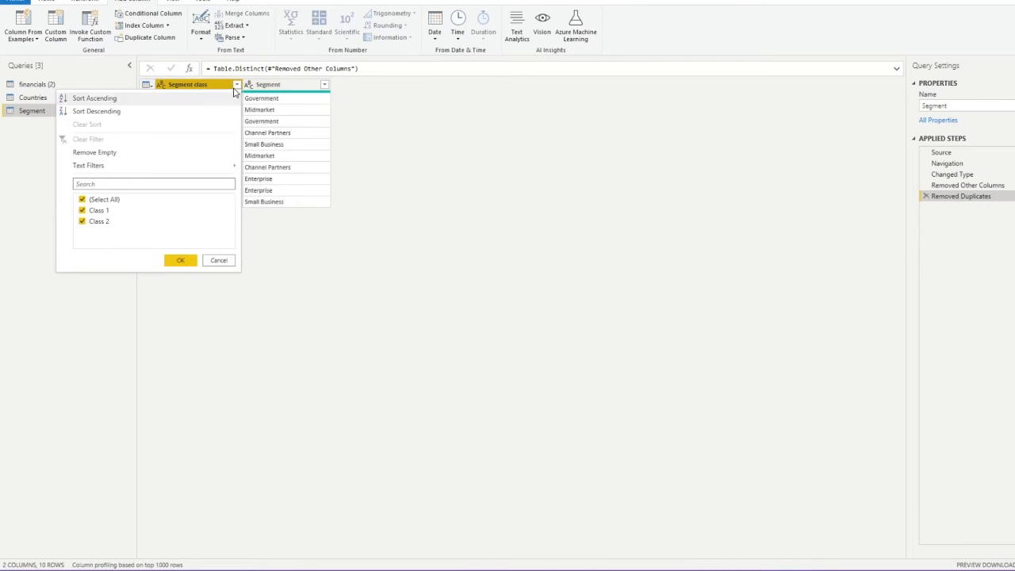
click(94, 98)
click(324, 85)
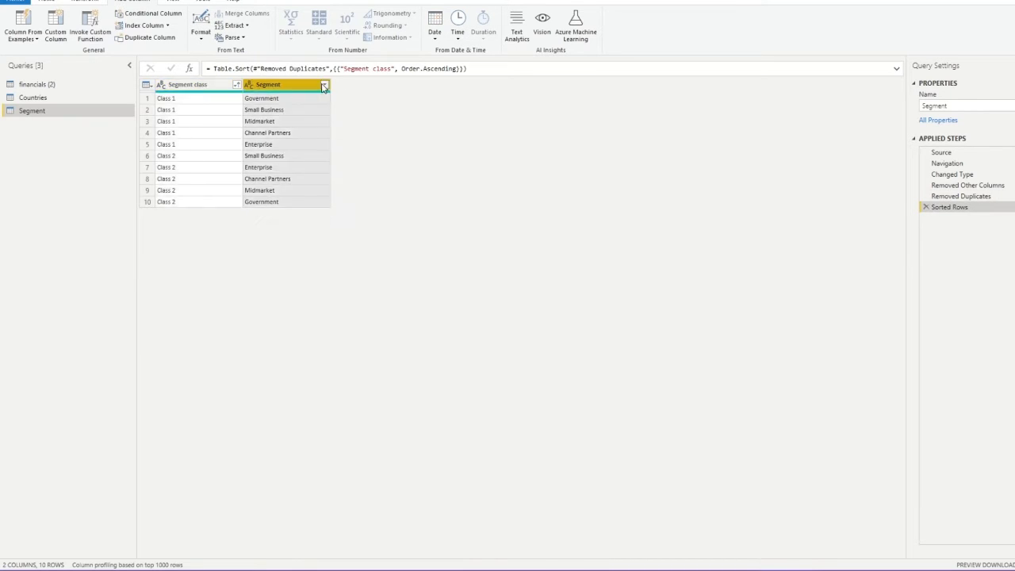
click(310, 100)
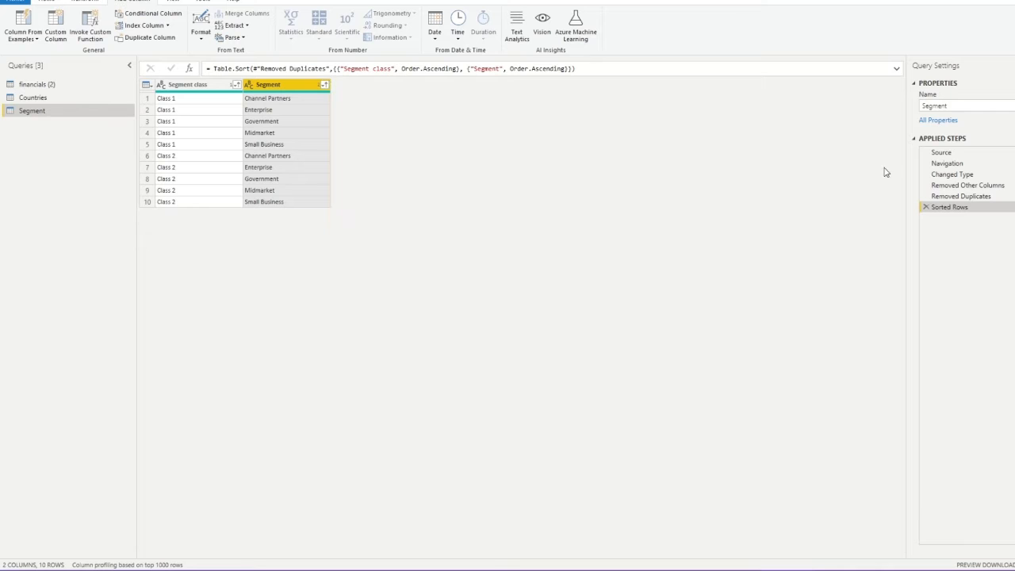
click(925, 207)
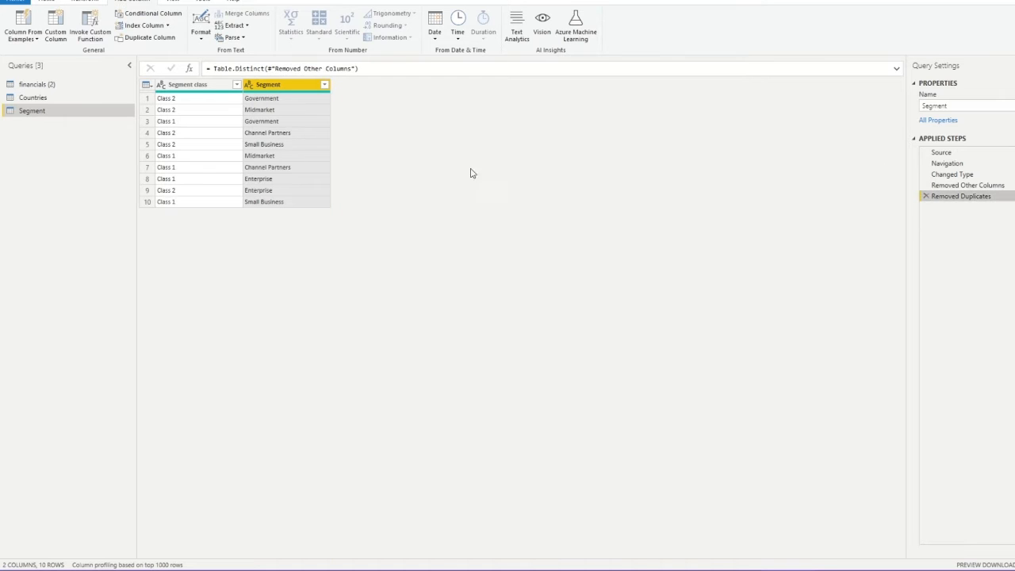
click(325, 85)
click(294, 100)
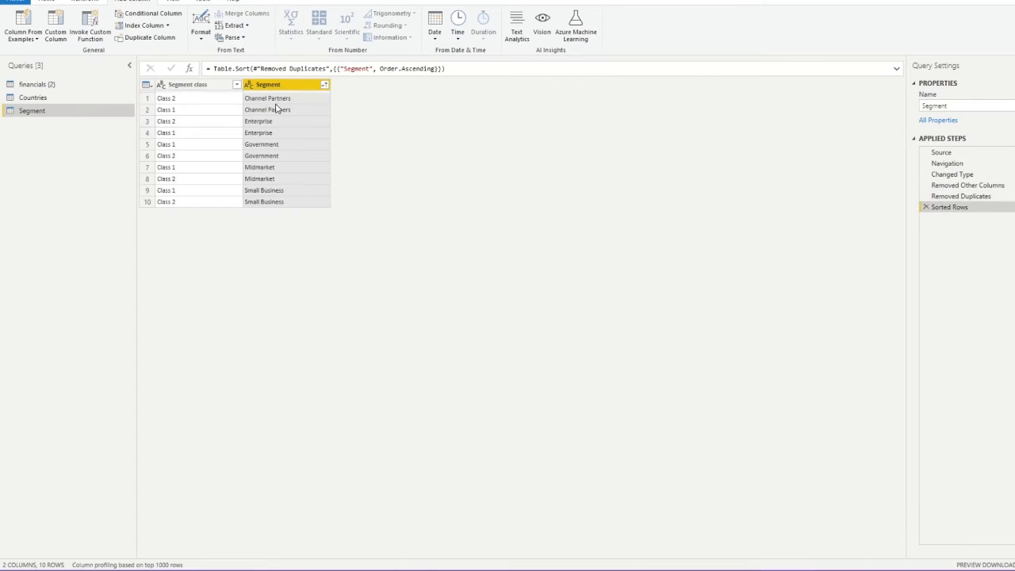
click(236, 84)
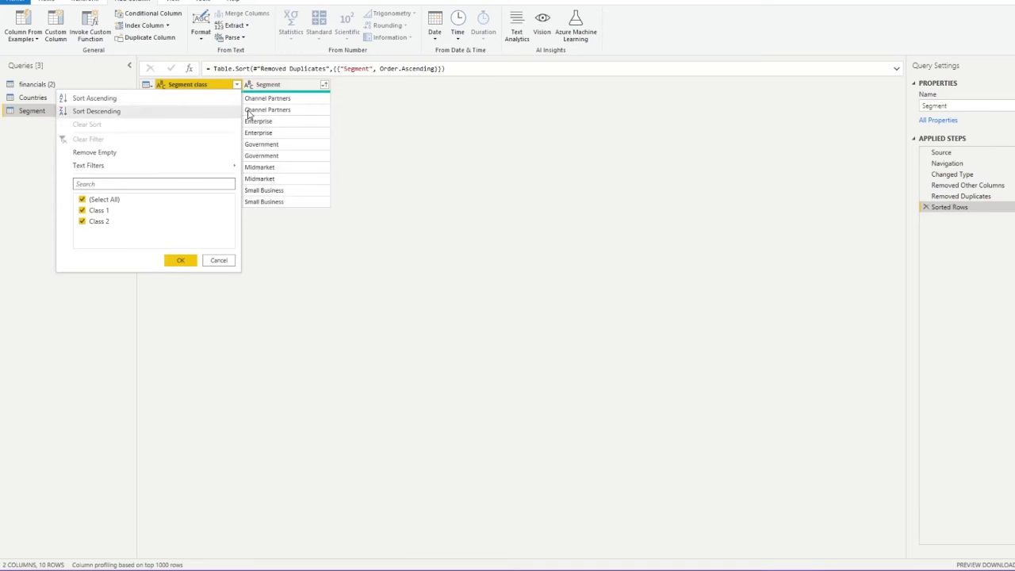
click(84, 99)
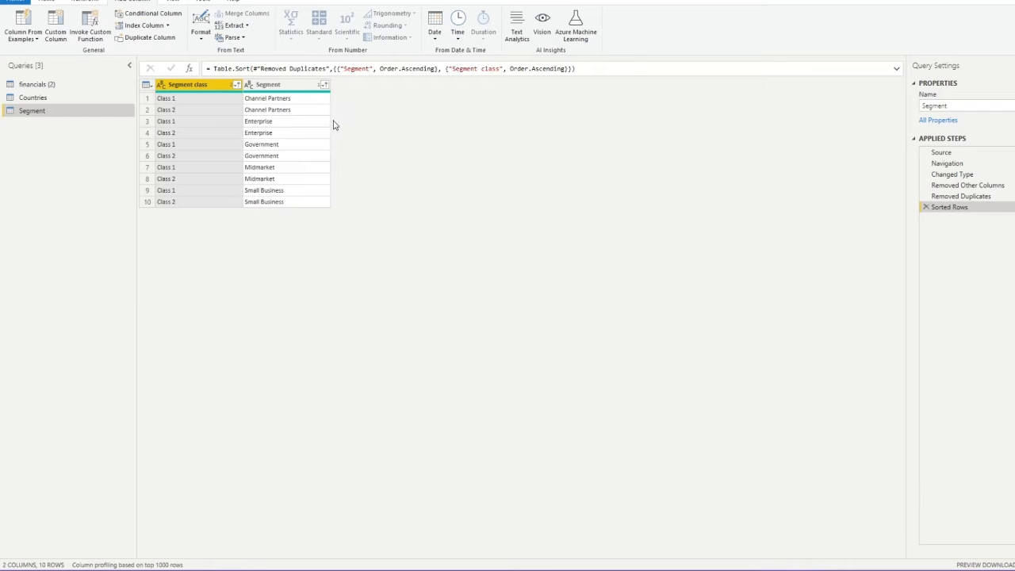
Add an index column from 1 named Segment reference and move it to the first position
click(169, 26)
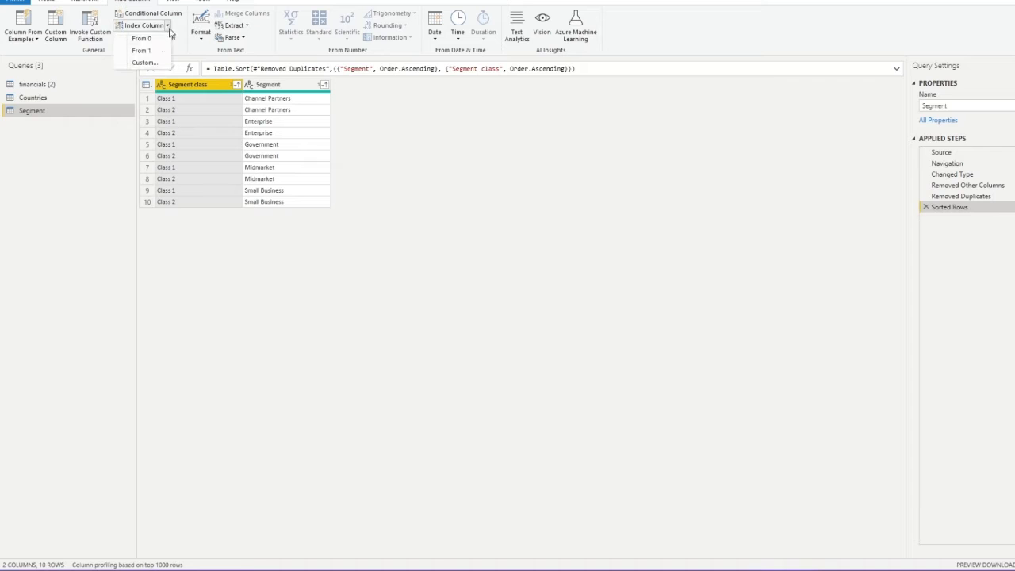
click(158, 53)
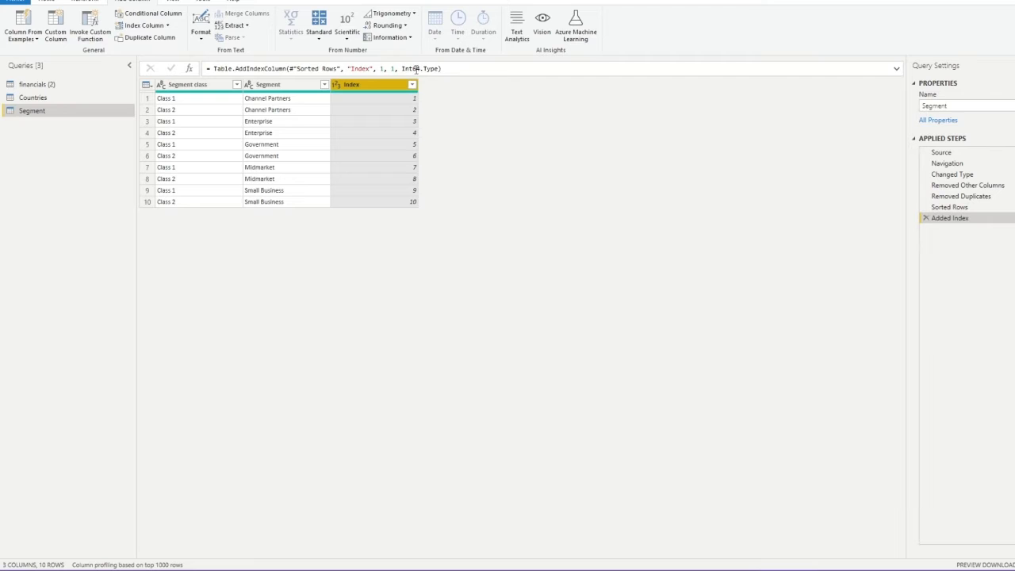
click(353, 69)
text(Segment)
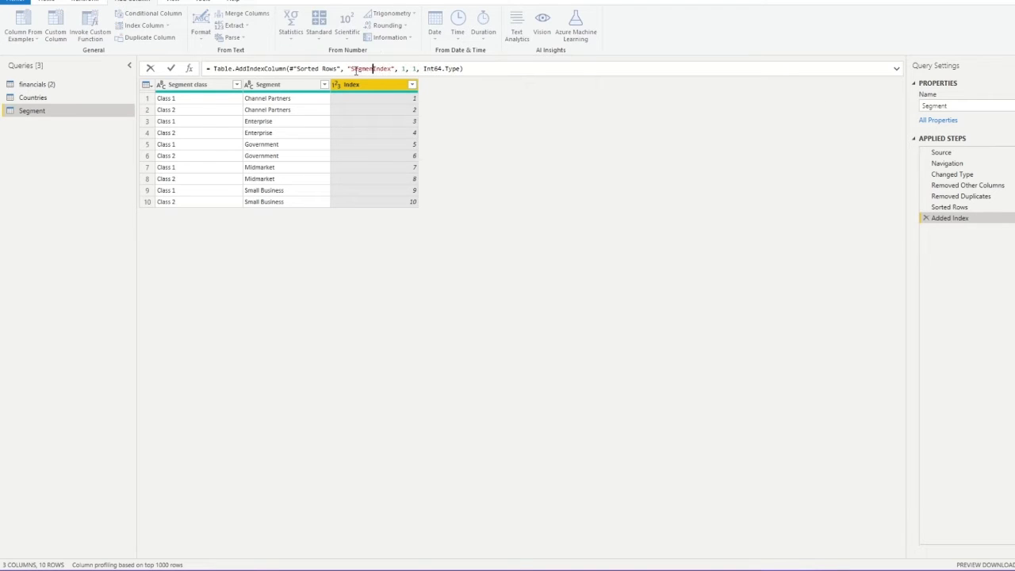
key(Delete)
key(Delete)
key(Delete)
key(Delete)
key(Delete)
text(reference)
key(Return)
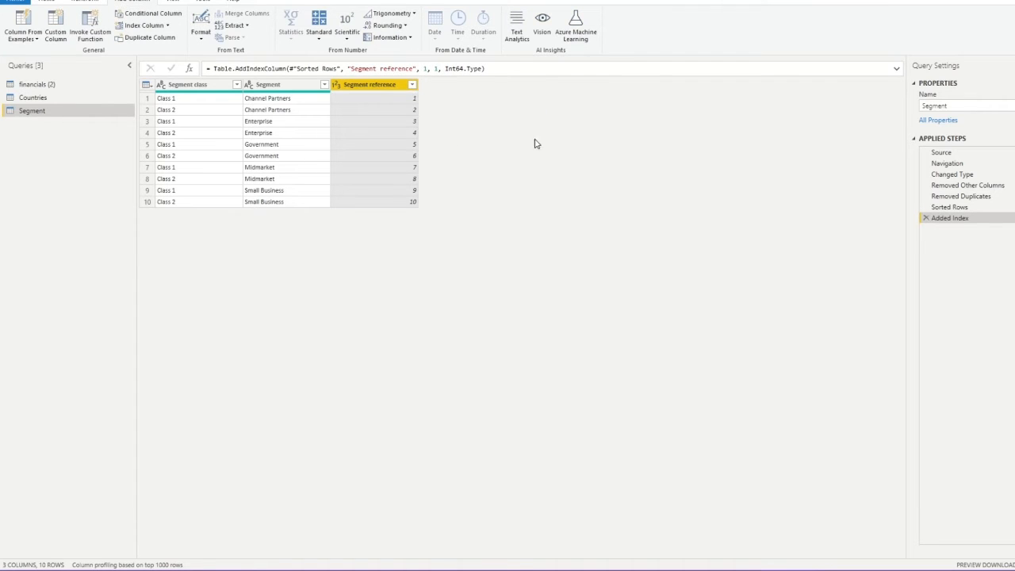
drag(370, 84, 167, 84)
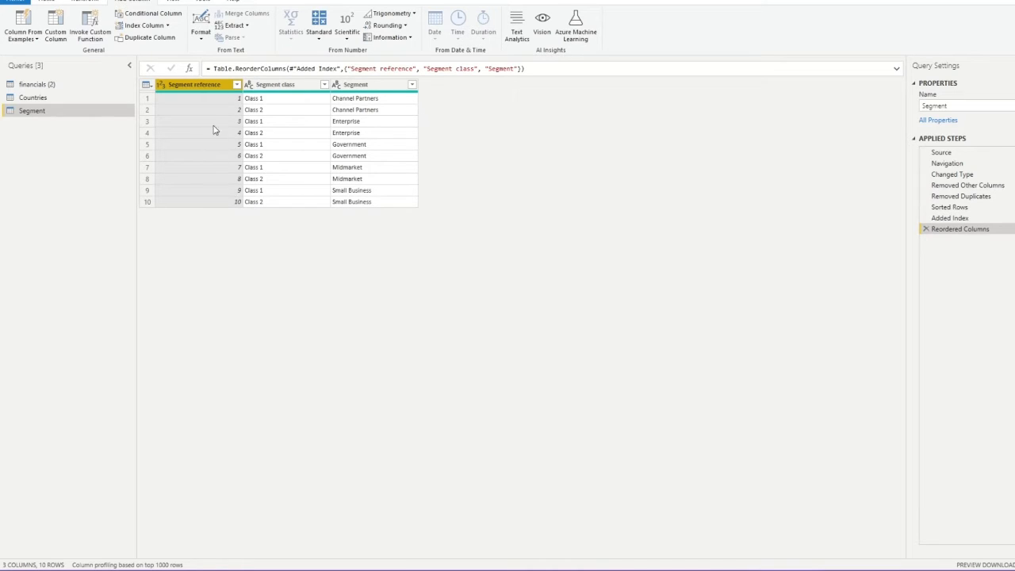
Merge financials (2) with the Segment table on Segment class and Segment using a Left Outer join
click(60, 88)
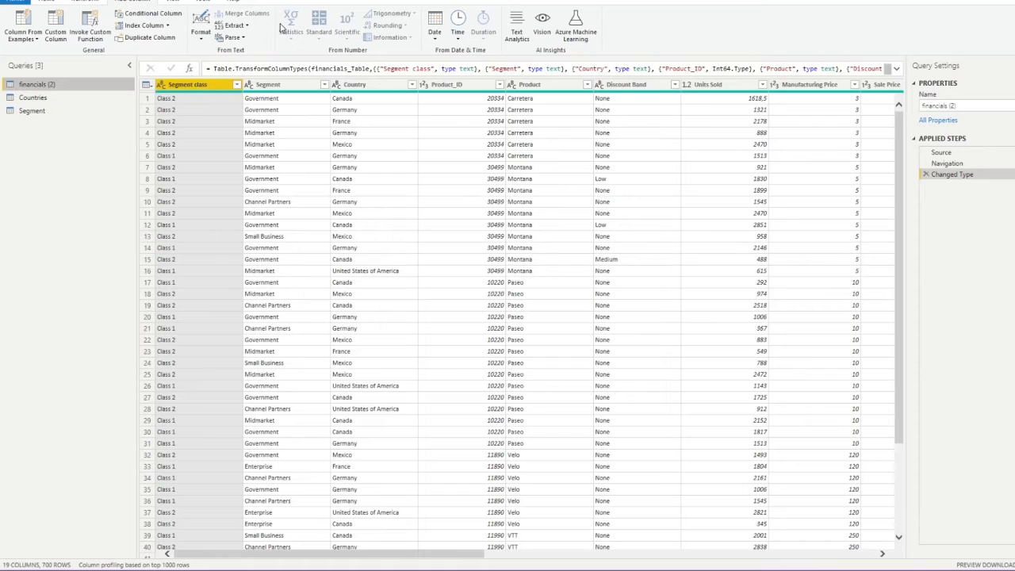
click(62, 3)
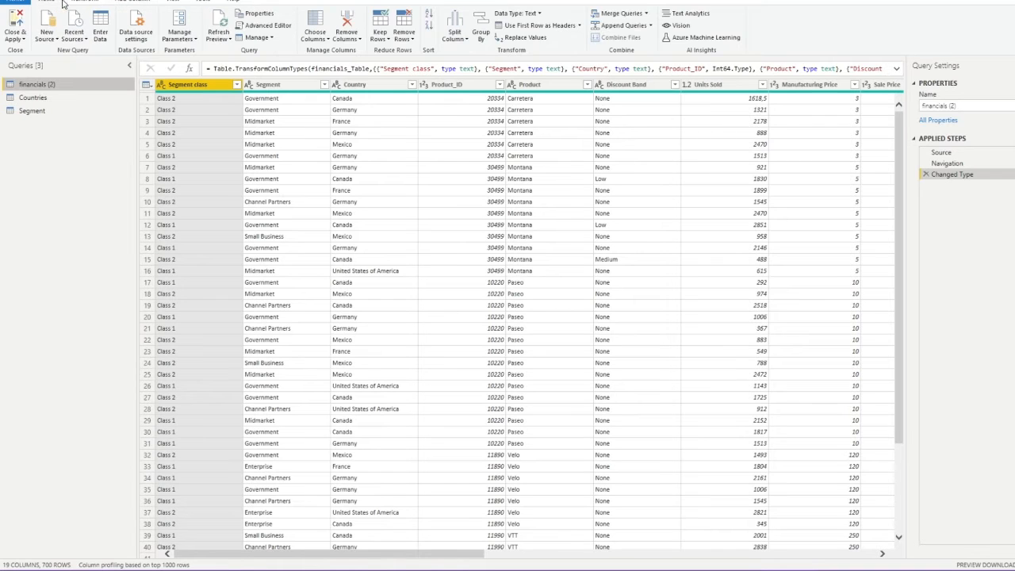
click(615, 13)
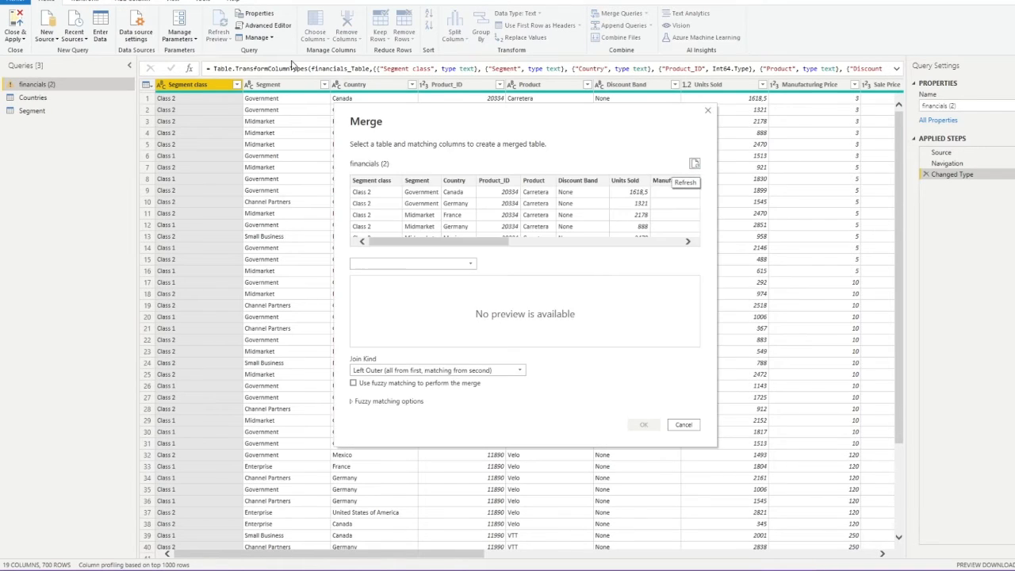
click(465, 263)
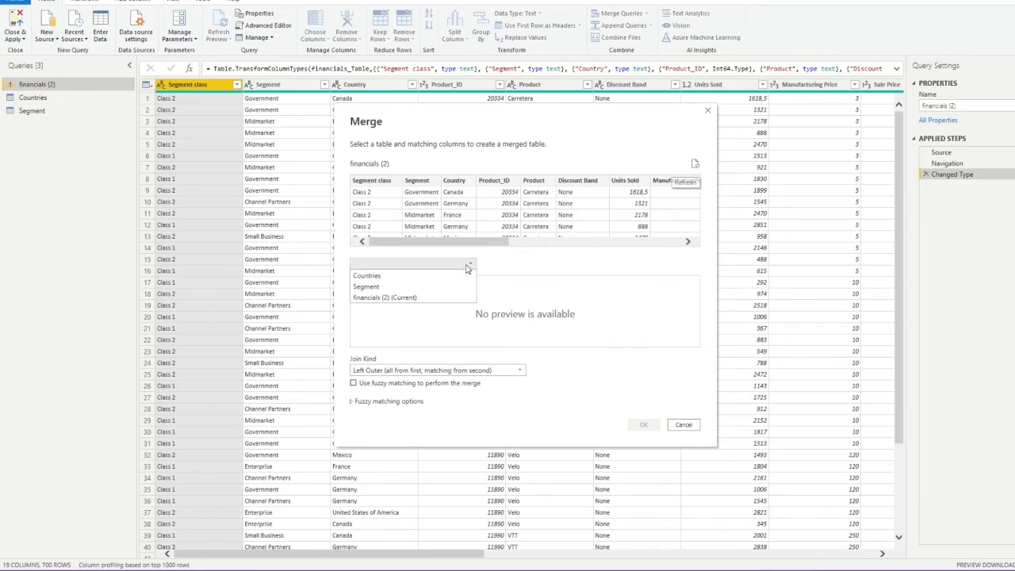
click(400, 286)
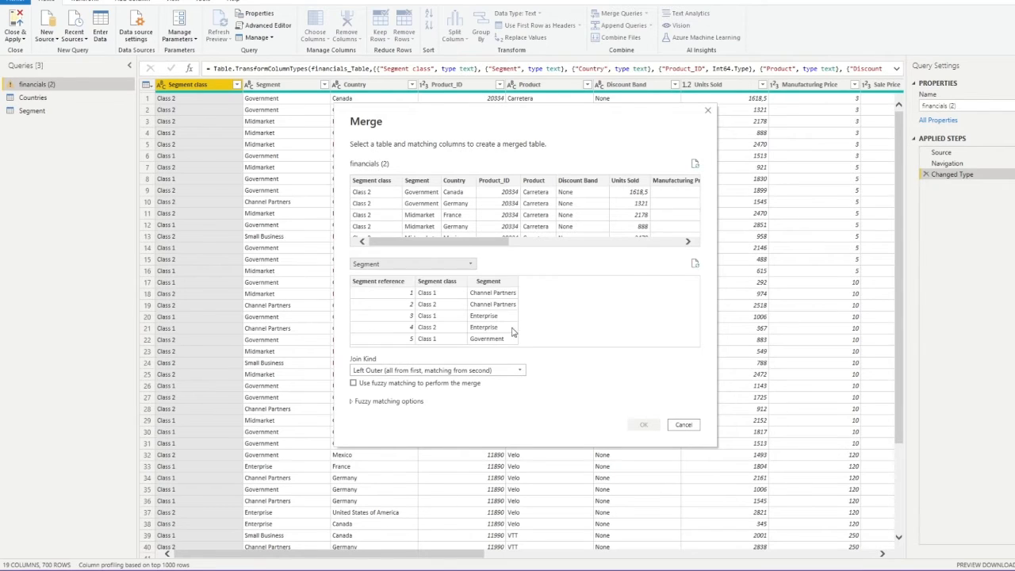
click(456, 283)
ctrl+click(487, 282)
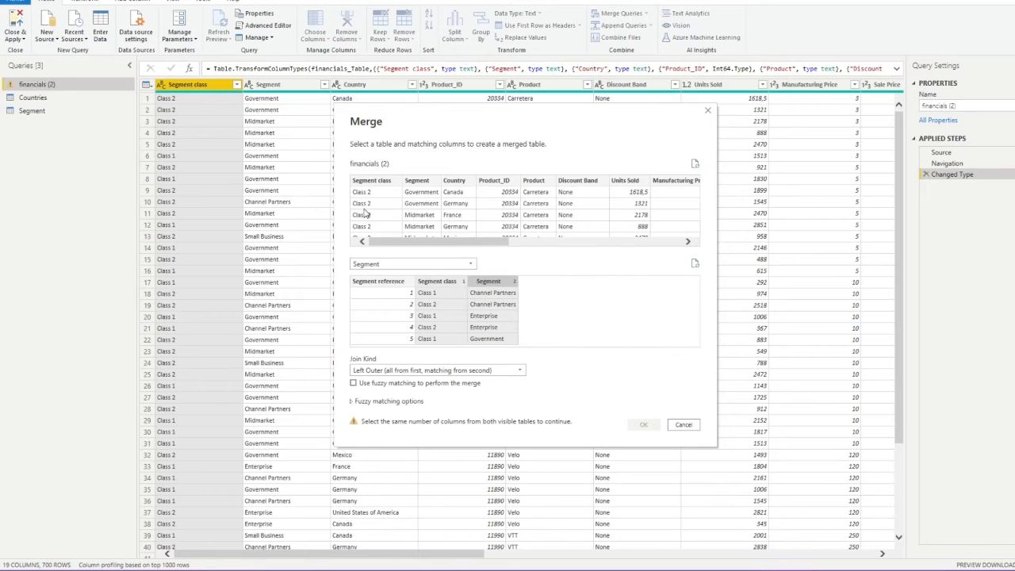
click(369, 183)
ctrl+click(421, 183)
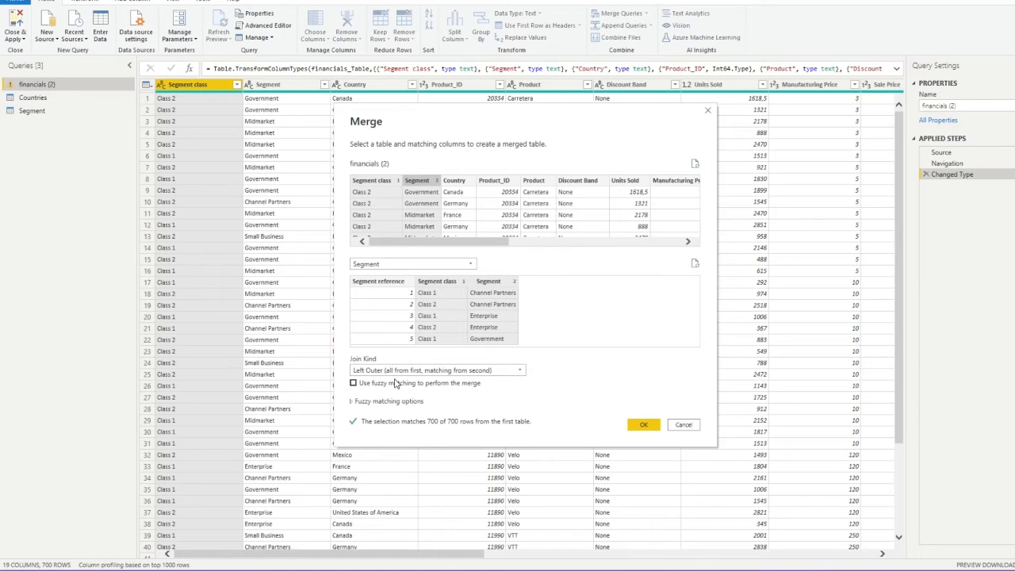
click(642, 425)
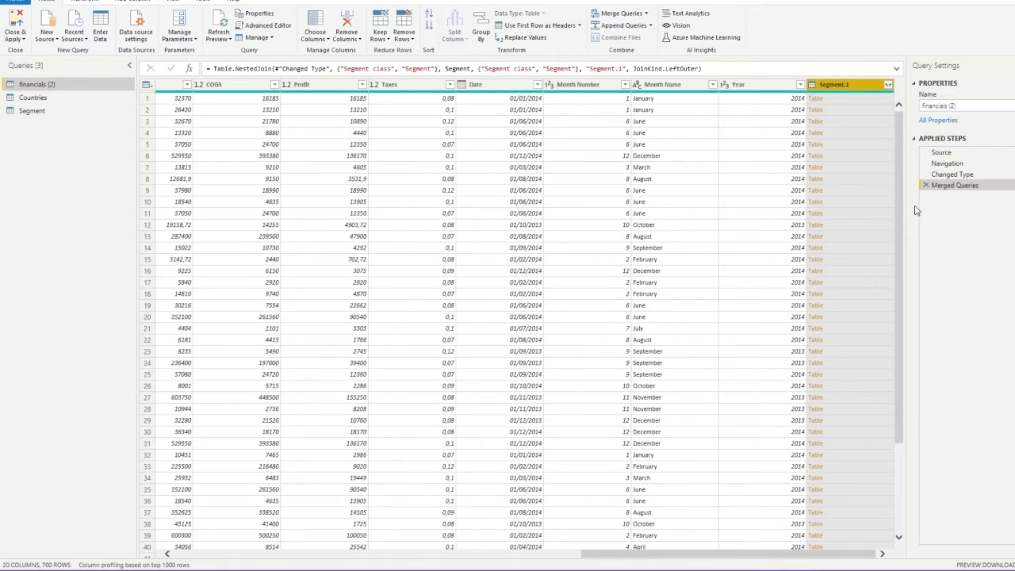
Review the merge step's settings, keeping Segment as the merged table, and close without changes
click(1013, 184)
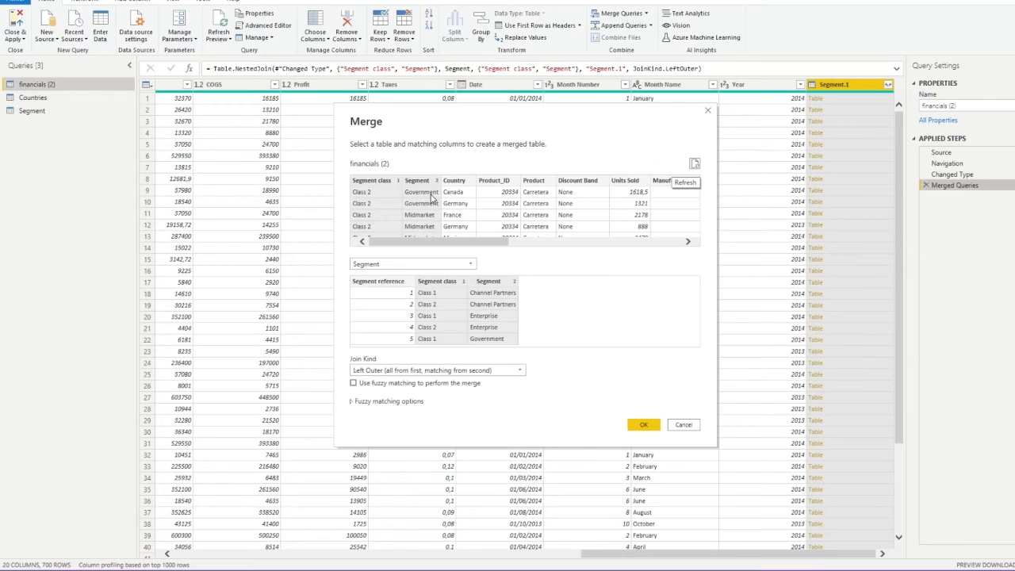
click(386, 267)
click(386, 267)
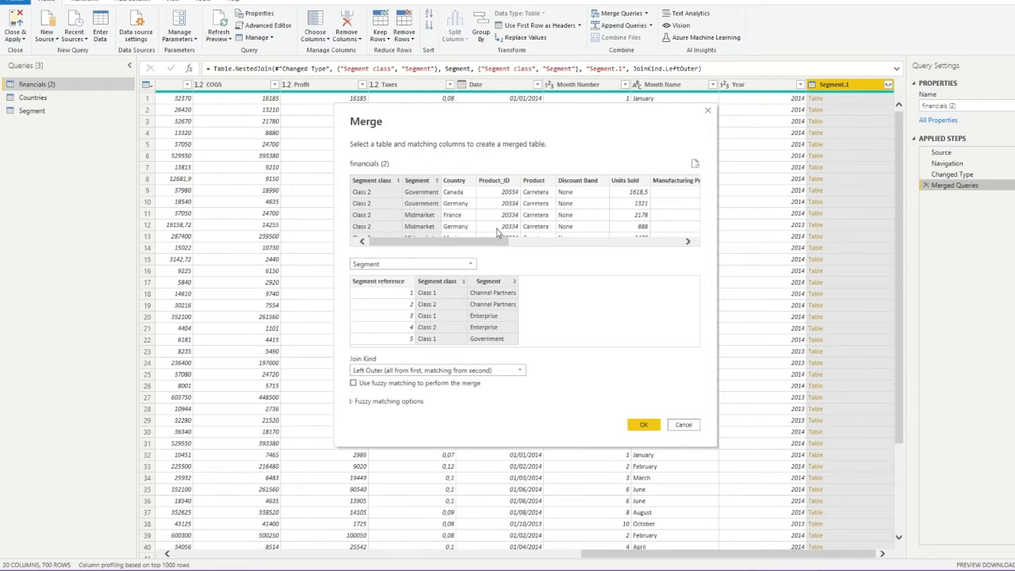
click(690, 425)
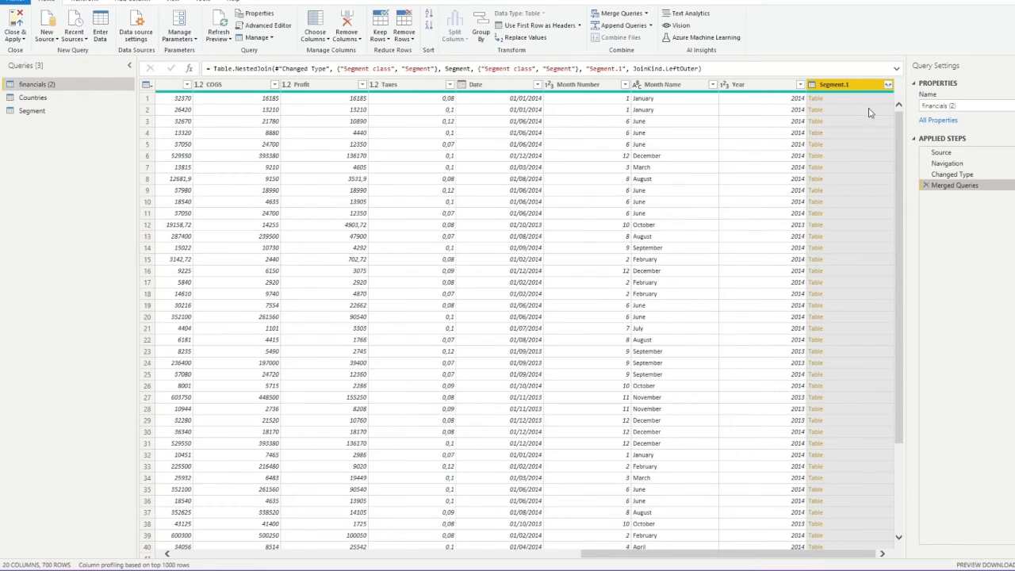
Expand Segment.1 to only the Segment reference column, without the original-name prefix
click(888, 85)
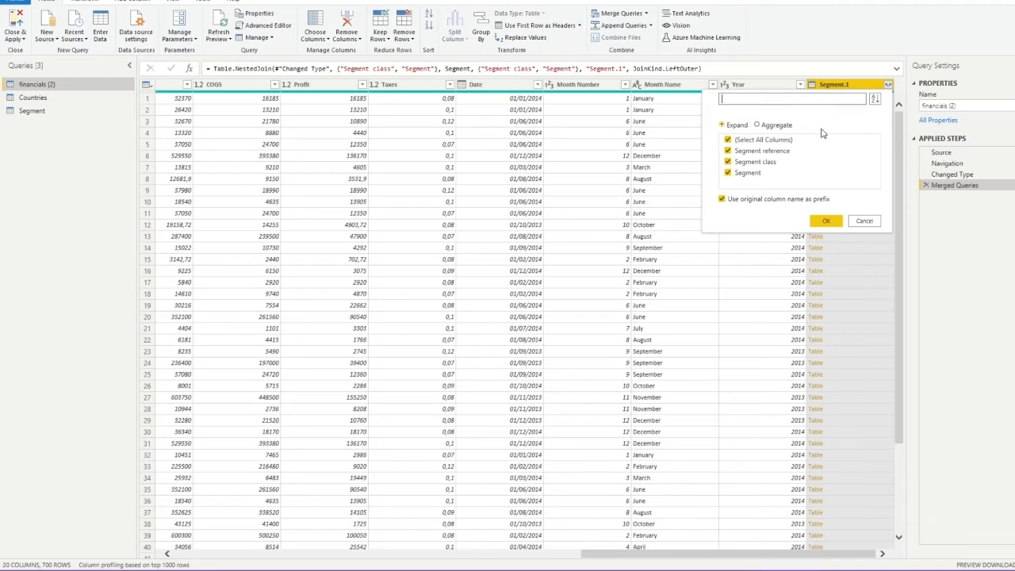
click(722, 200)
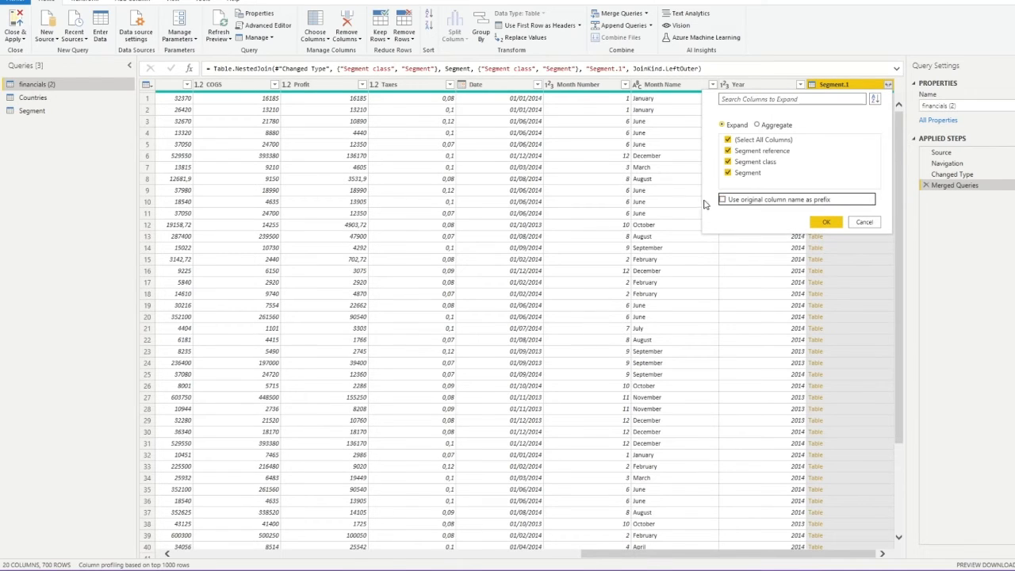
click(728, 162)
click(728, 172)
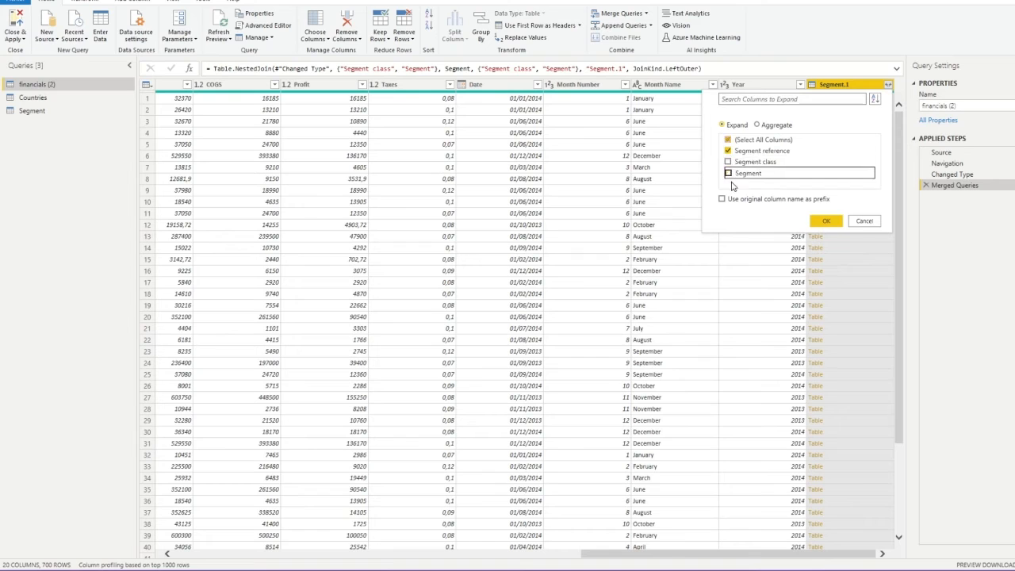
click(825, 221)
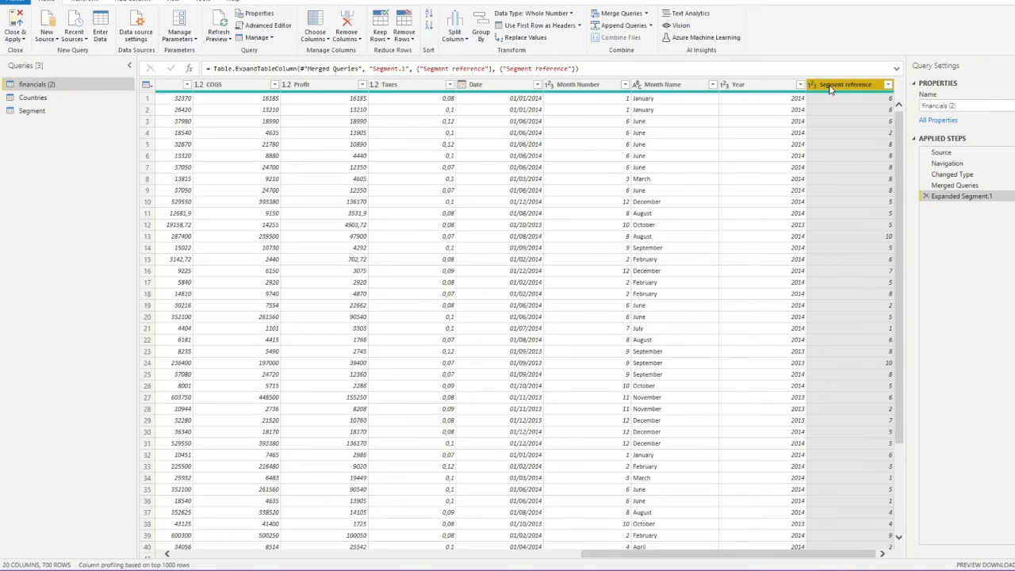
Make Segment reference the first column by editing the Reordered Columns formula
drag(830, 89, 166, 91)
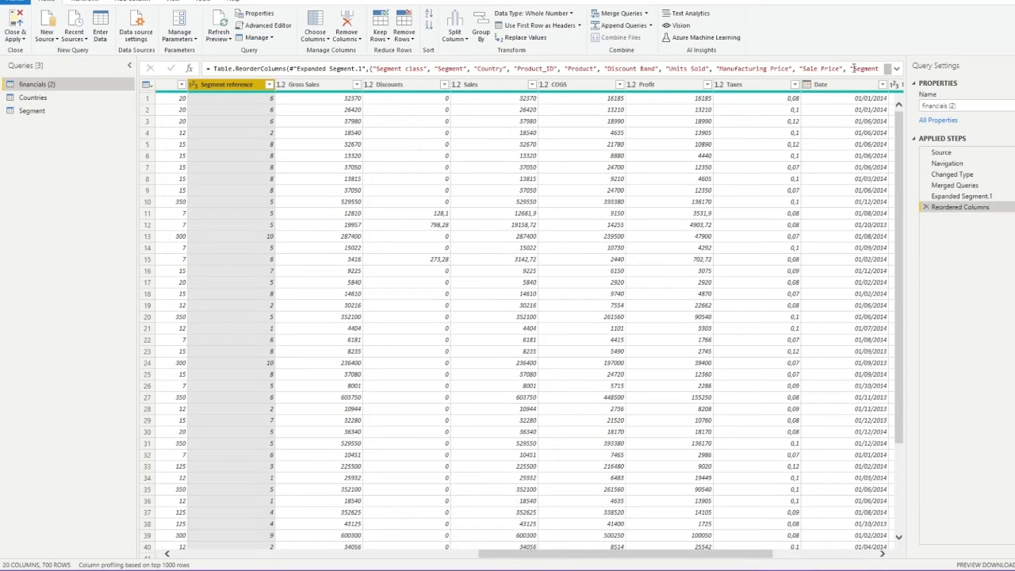
click(895, 69)
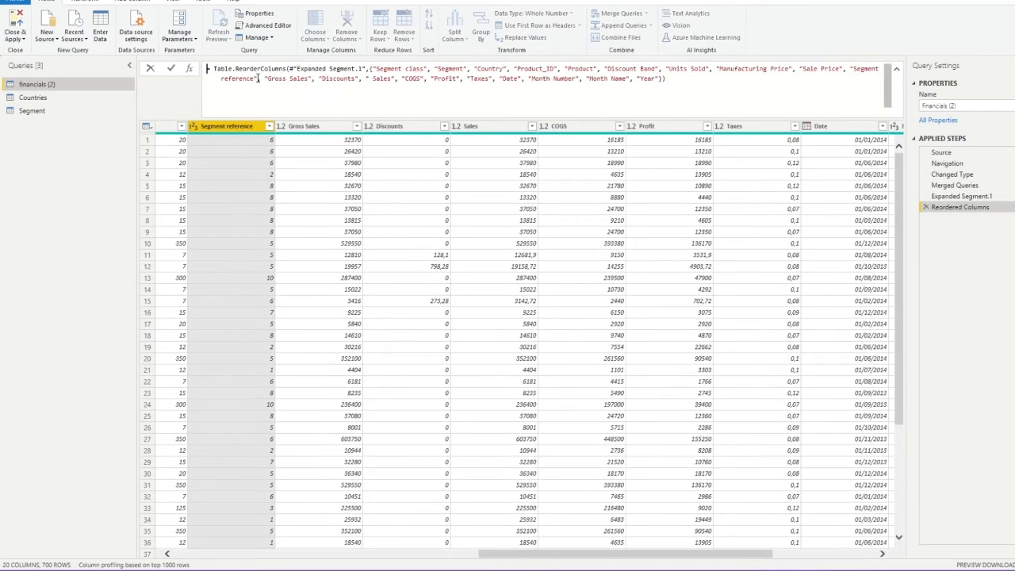
drag(259, 78, 853, 70)
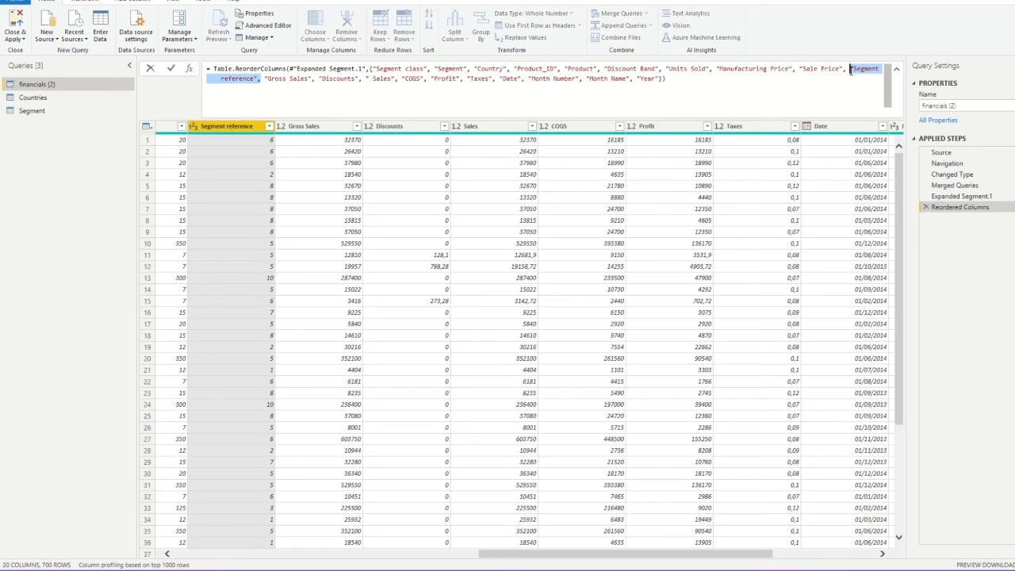
key(Delete)
click(372, 69)
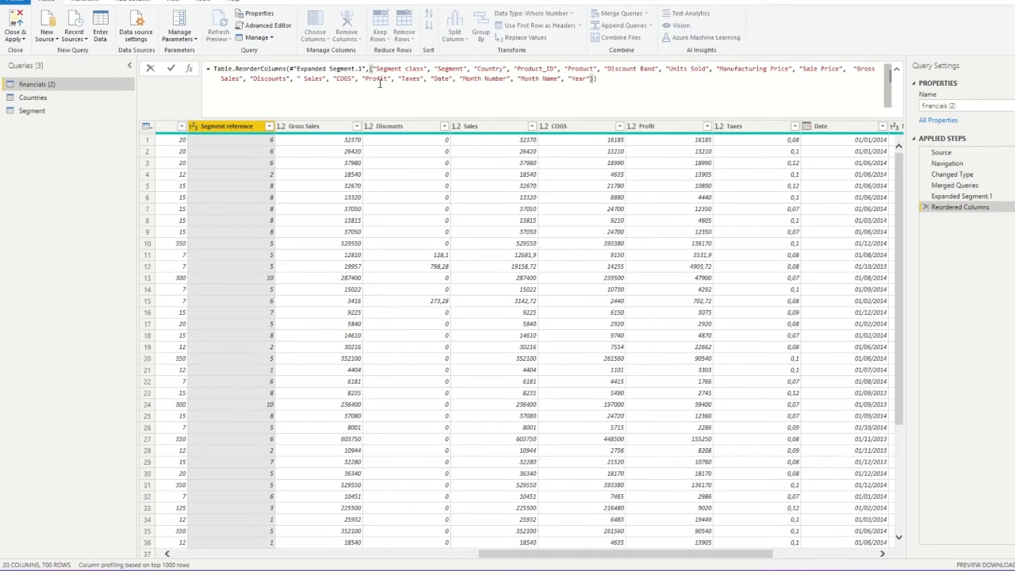
text("Segment reference",)
key(Return)
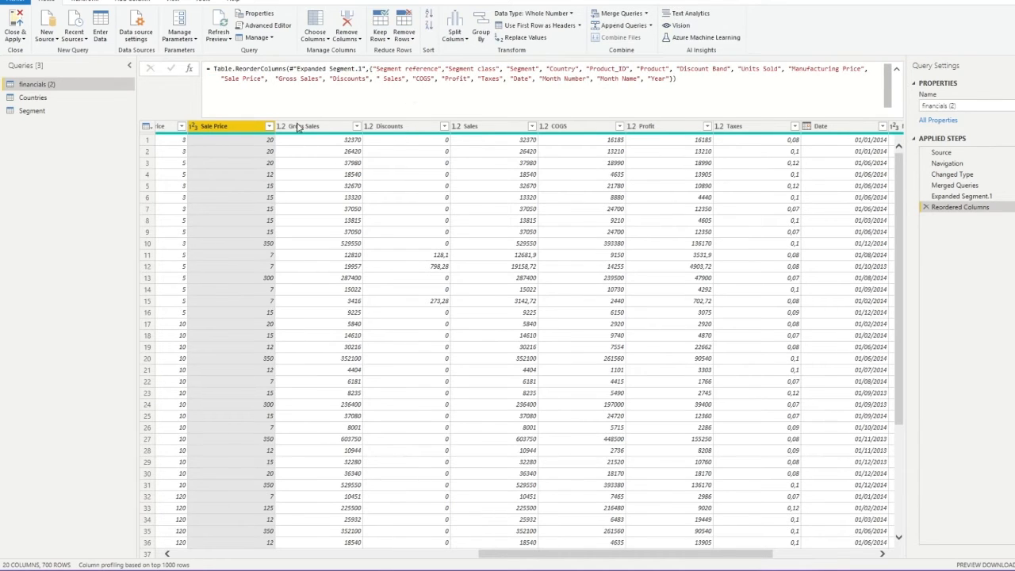
Remove the Segment class and Segment columns from financials (2), leaving 18 columns
drag(654, 554, 361, 552)
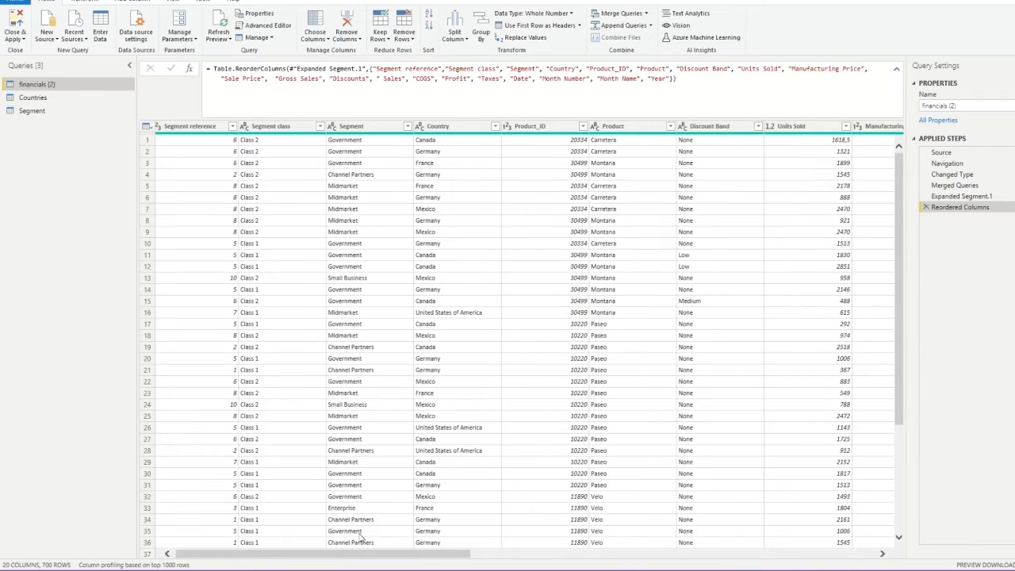
click(311, 126)
ctrl+click(367, 130)
right_click(367, 130)
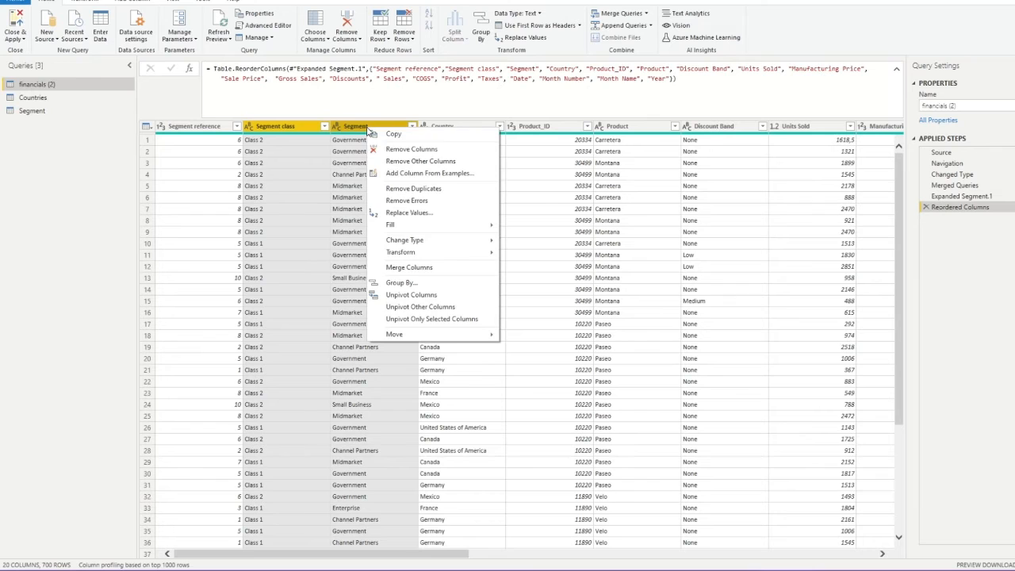
click(401, 150)
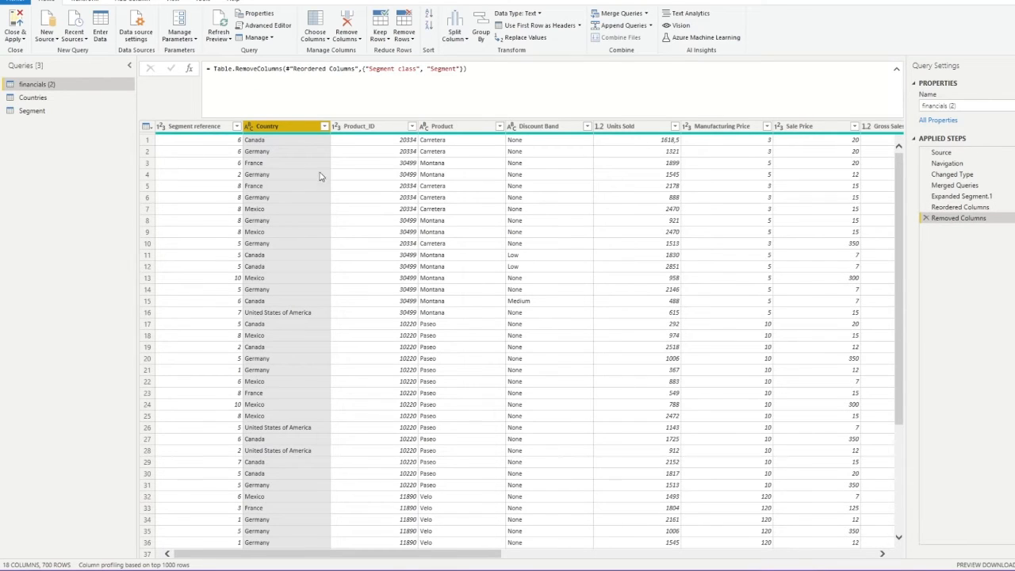
click(221, 156)
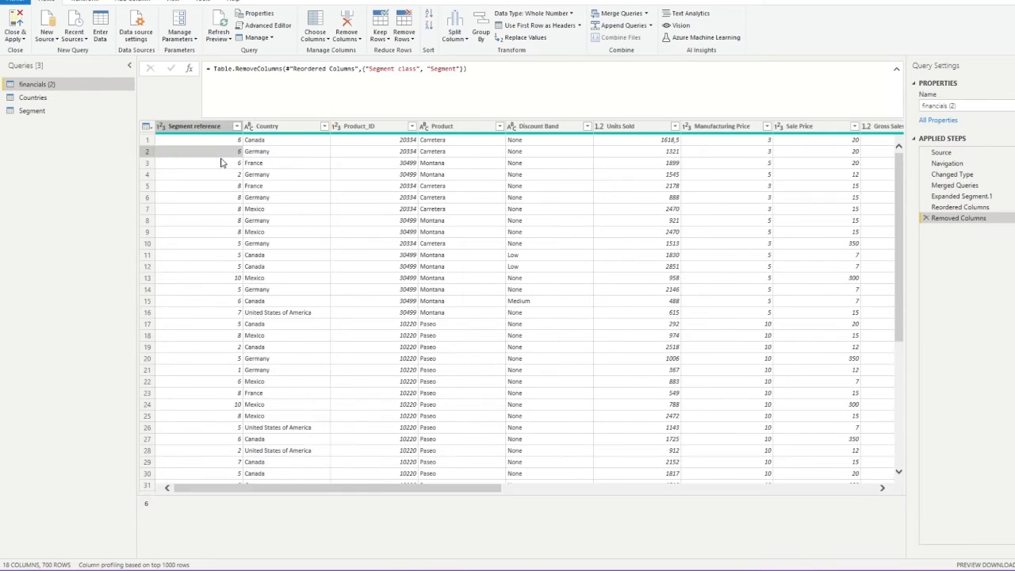
click(50, 85)
Create a new query, financials (3), as a reference to financials (2)
right_click(50, 86)
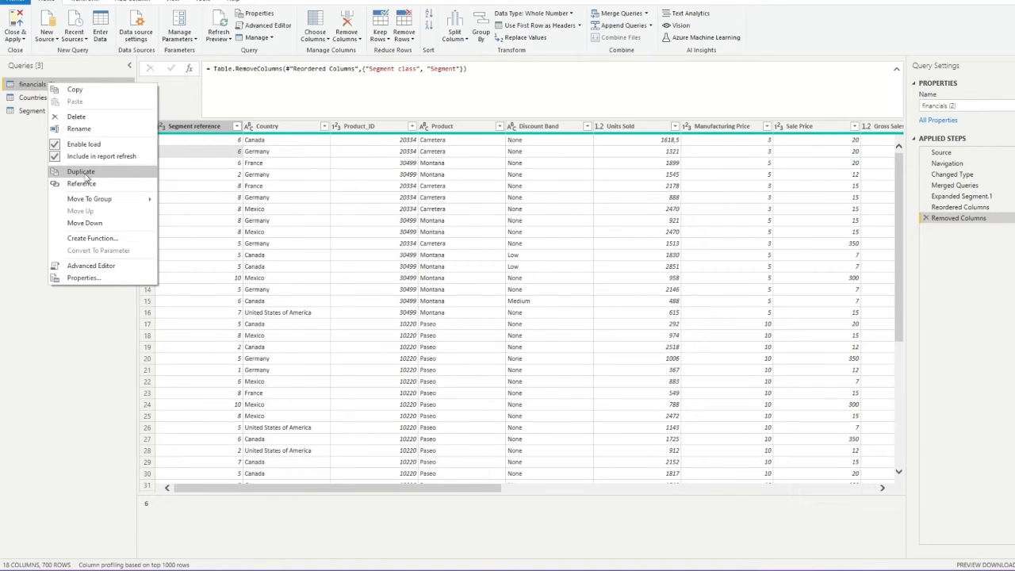
click(23, 150)
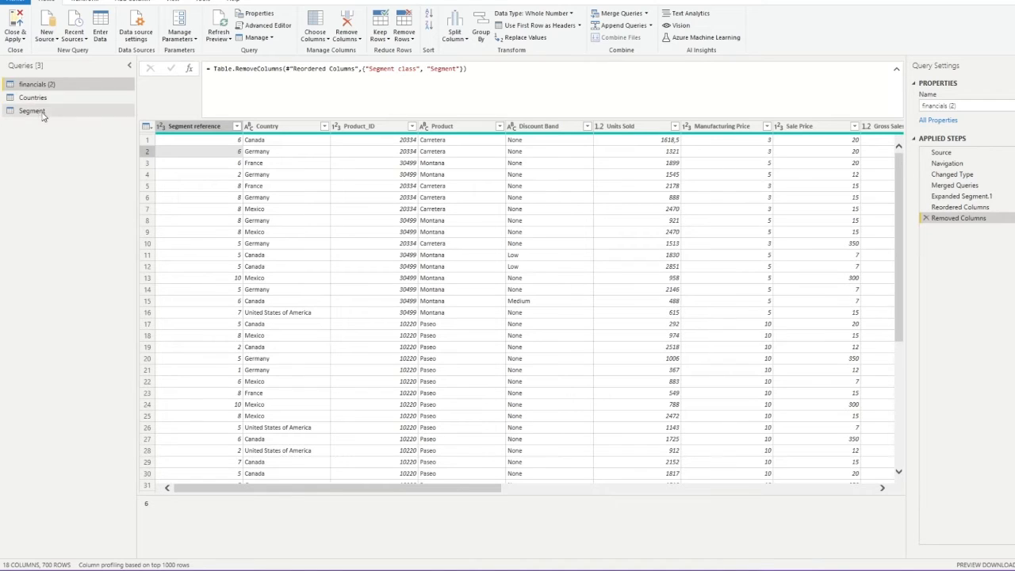
right_click(31, 85)
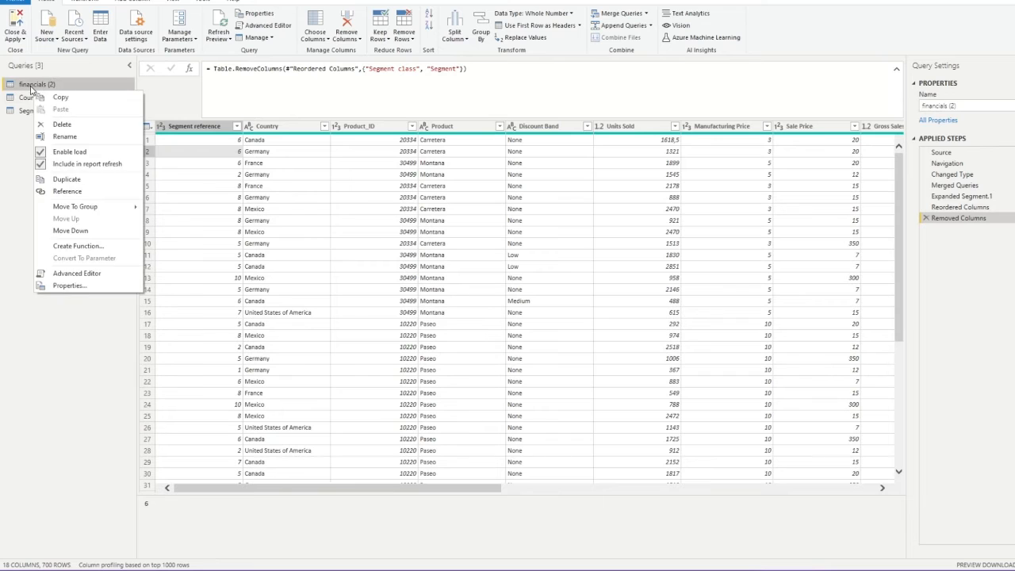
click(68, 188)
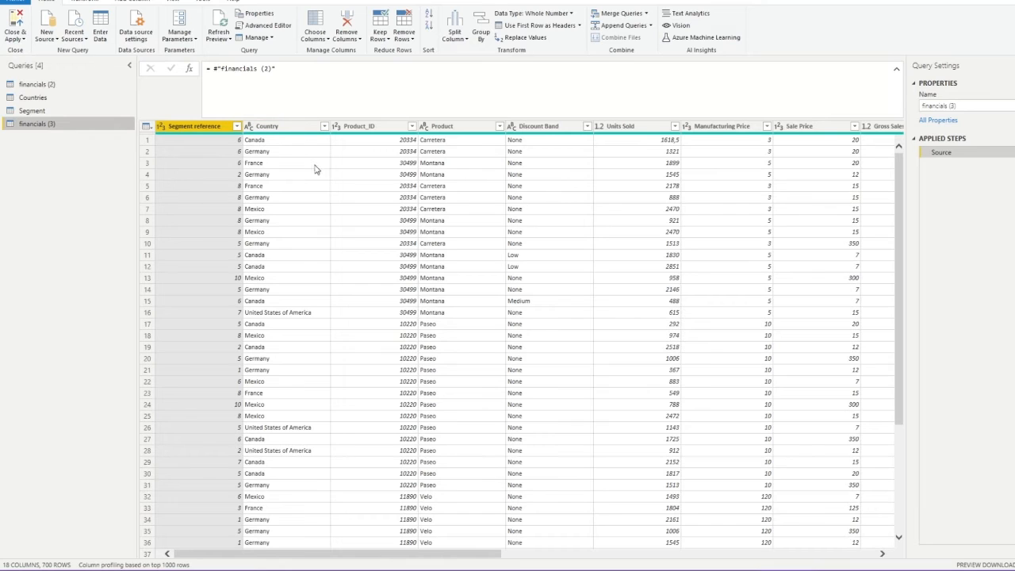
Use advanced Group By to group financials (3) by Country and then Product
click(98, 5)
click(46, 3)
click(480, 30)
click(385, 244)
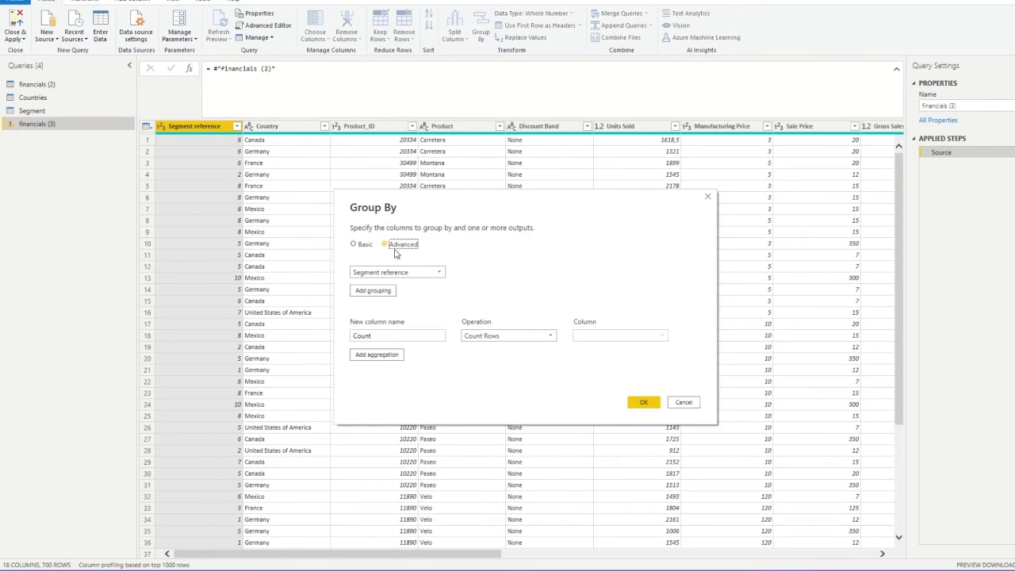
click(396, 272)
click(396, 293)
click(392, 293)
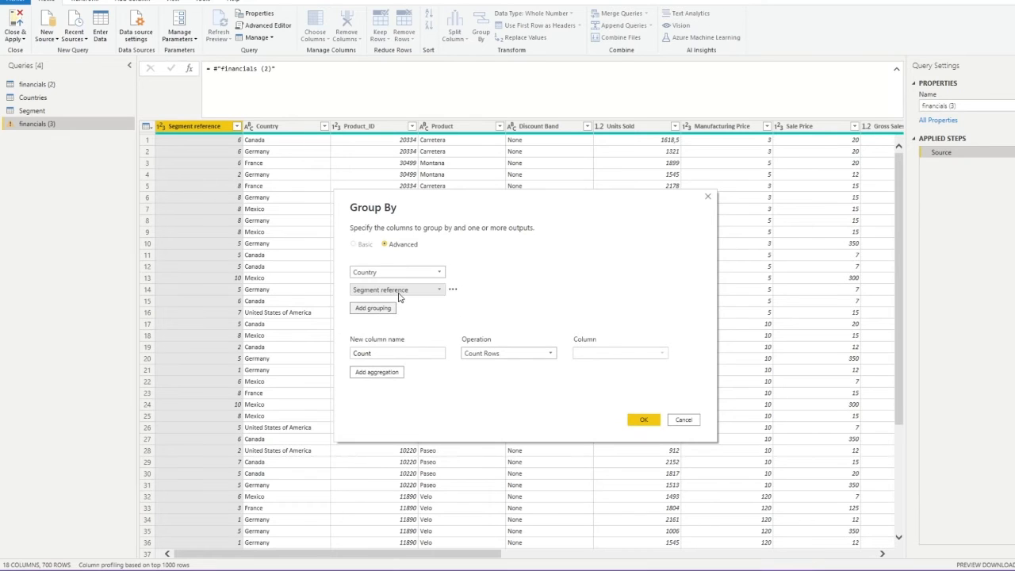
click(438, 290)
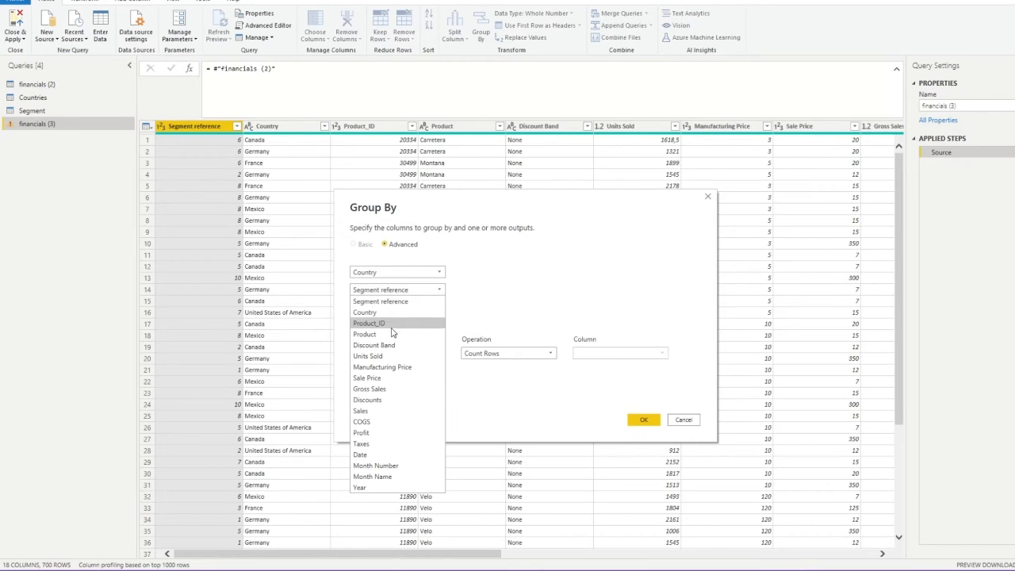
click(380, 333)
Make the Count column the Sum of Sales and apply the 30-row grouping
drag(413, 354, 321, 358)
click(507, 352)
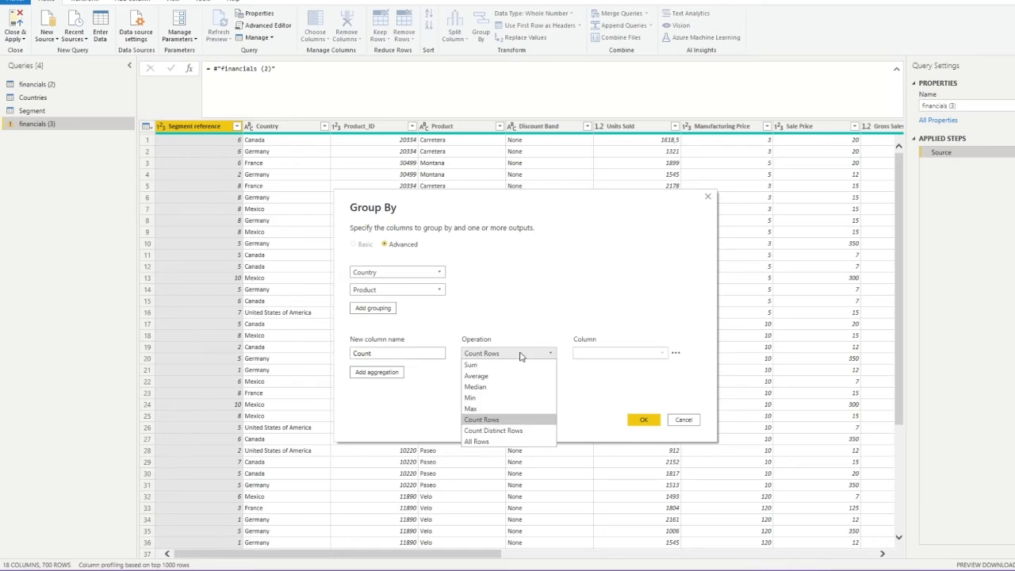
click(476, 366)
click(610, 355)
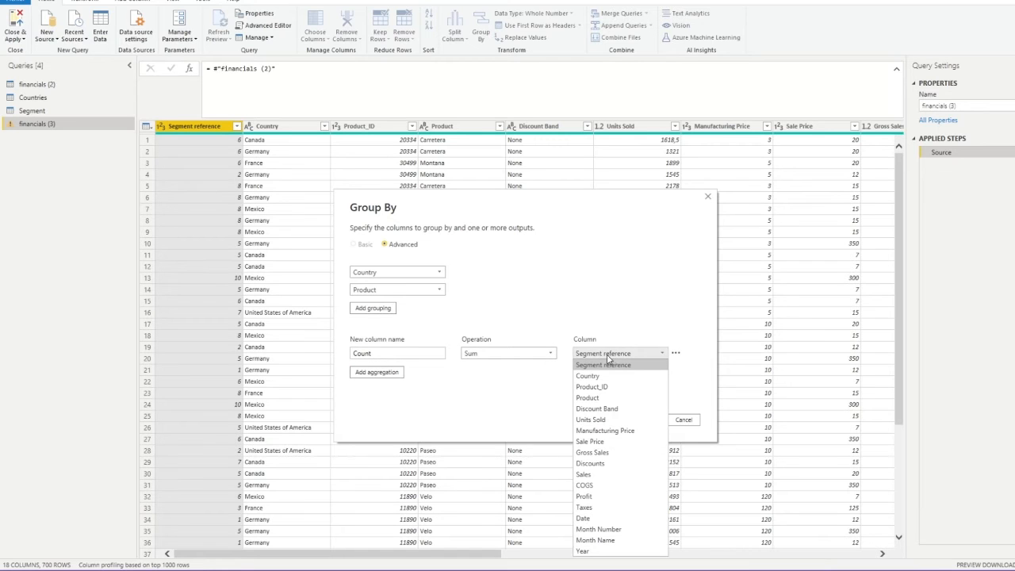
click(612, 475)
click(644, 420)
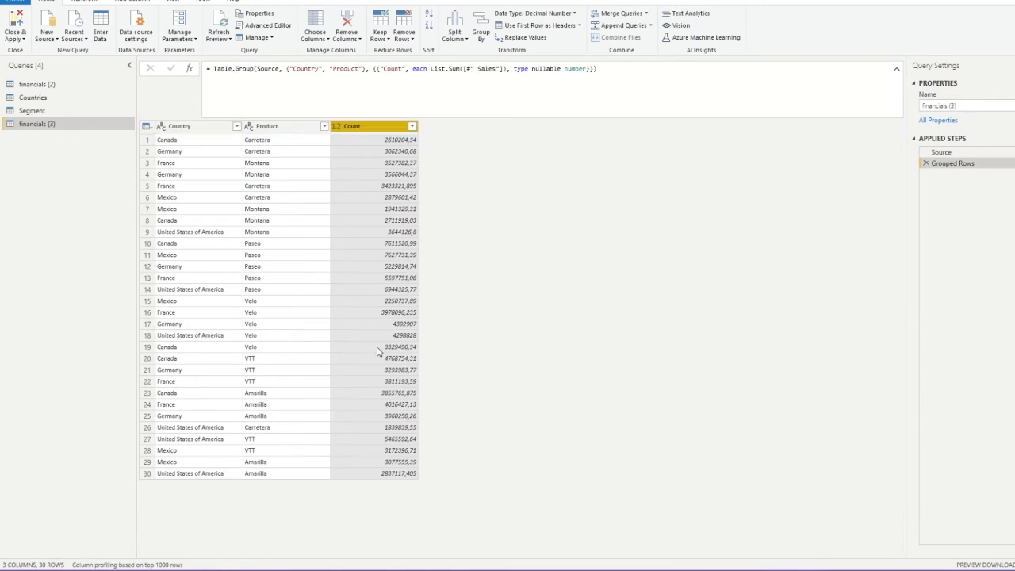
Look over the Country column options in financials (2) and the grouped financials (3) query
click(35, 84)
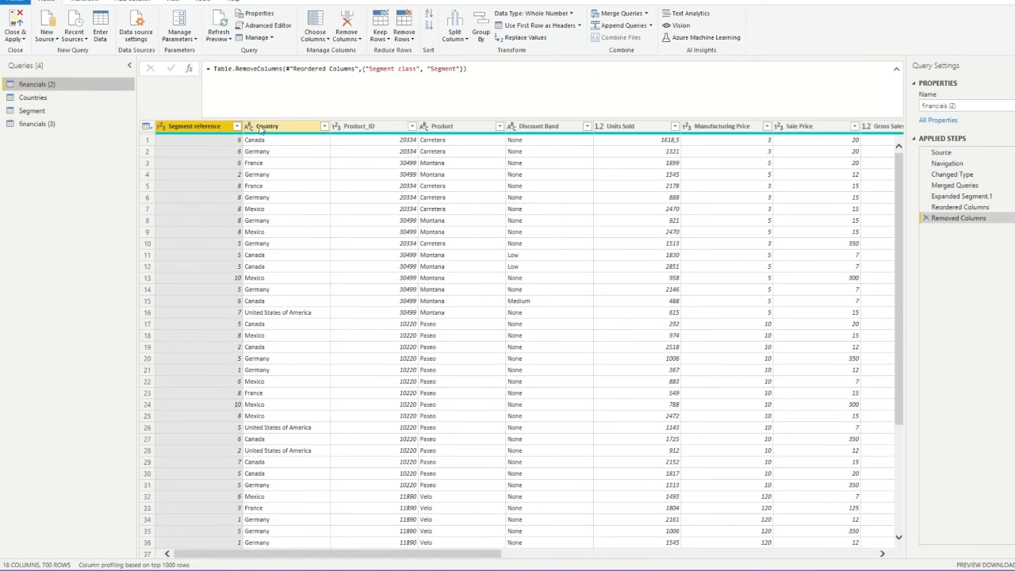
right_click(266, 135)
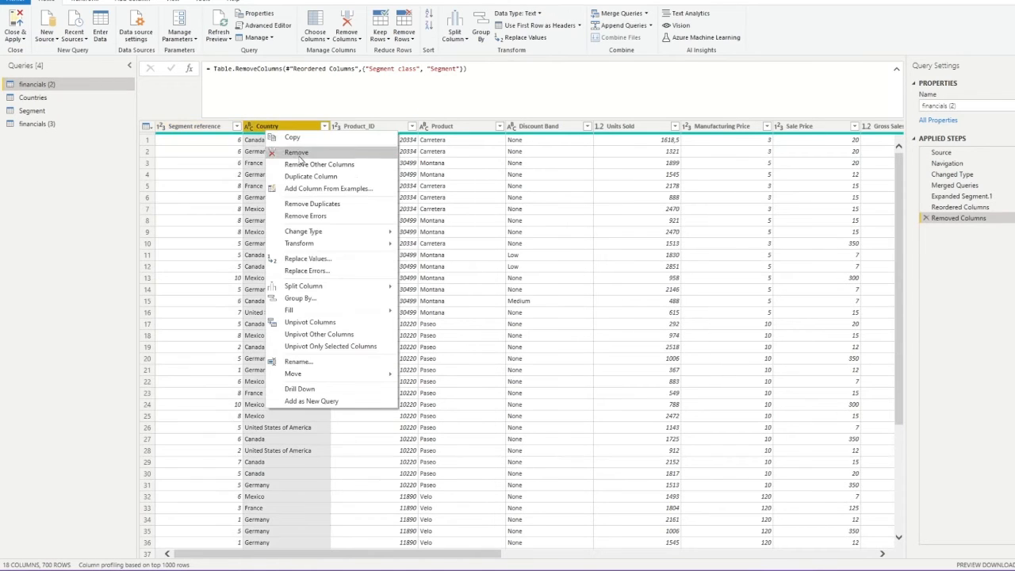
click(327, 260)
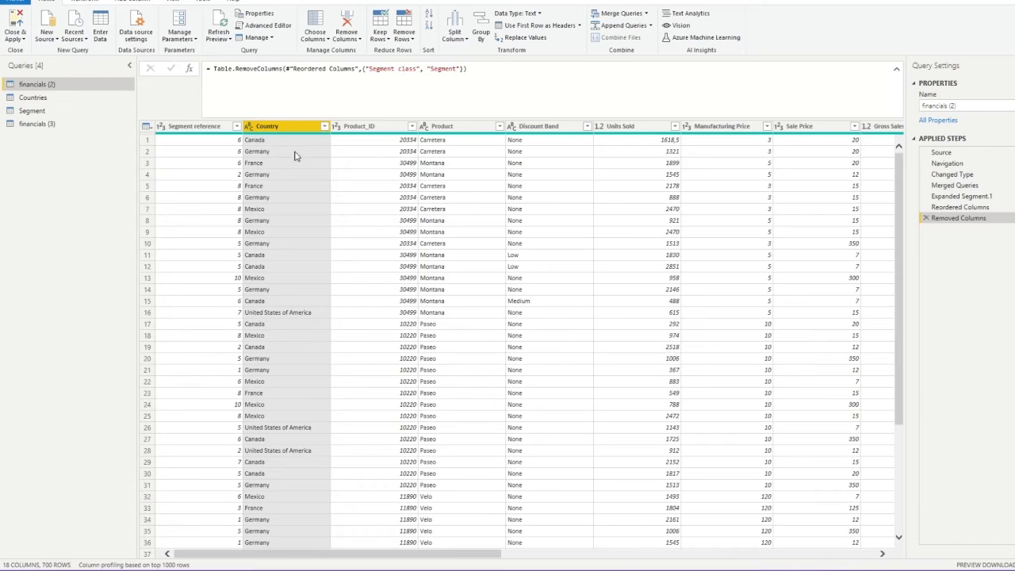
click(34, 124)
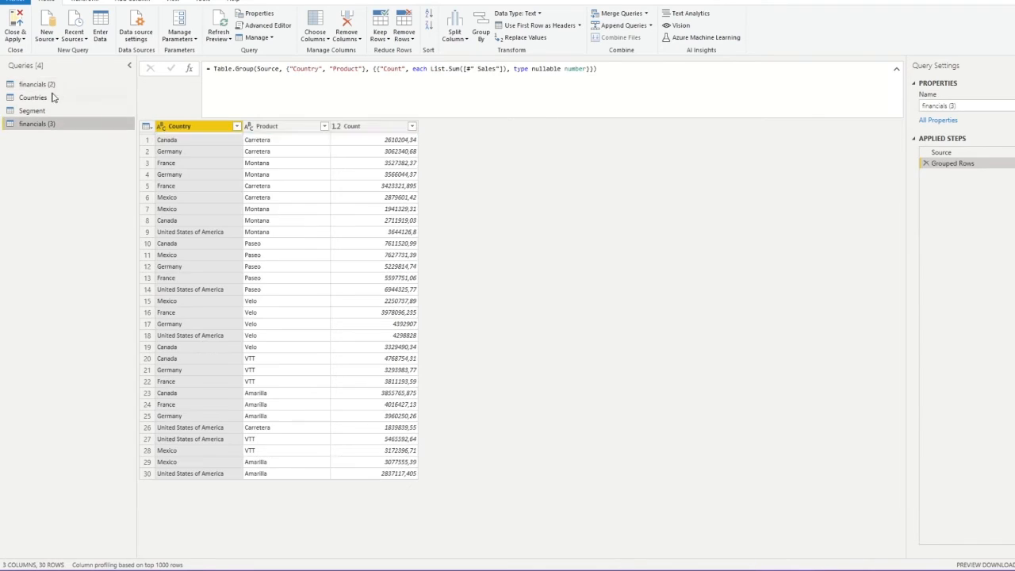
click(44, 84)
Replace Canada with Hello in the Country column of financials (2)
right_click(287, 128)
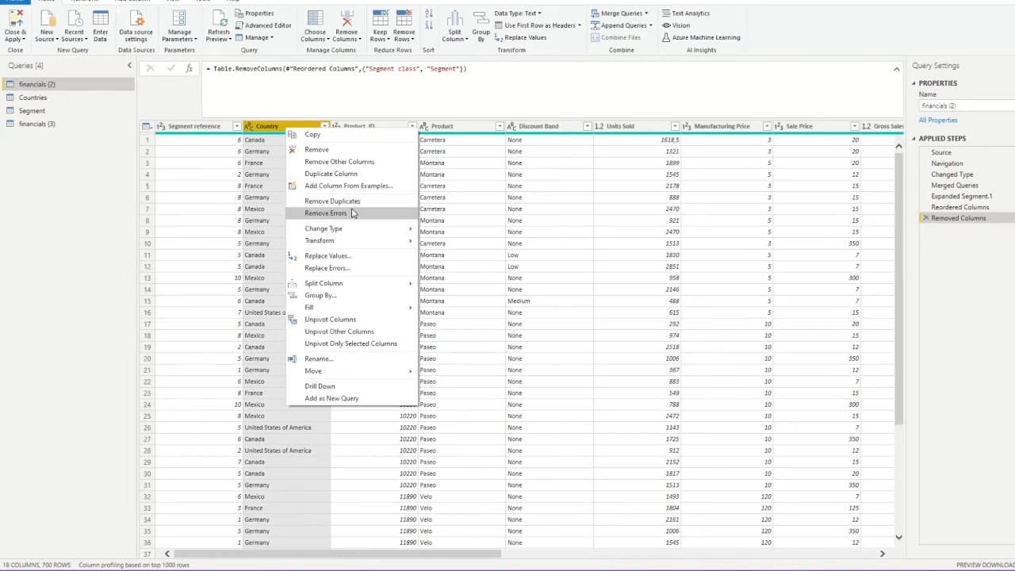
click(349, 256)
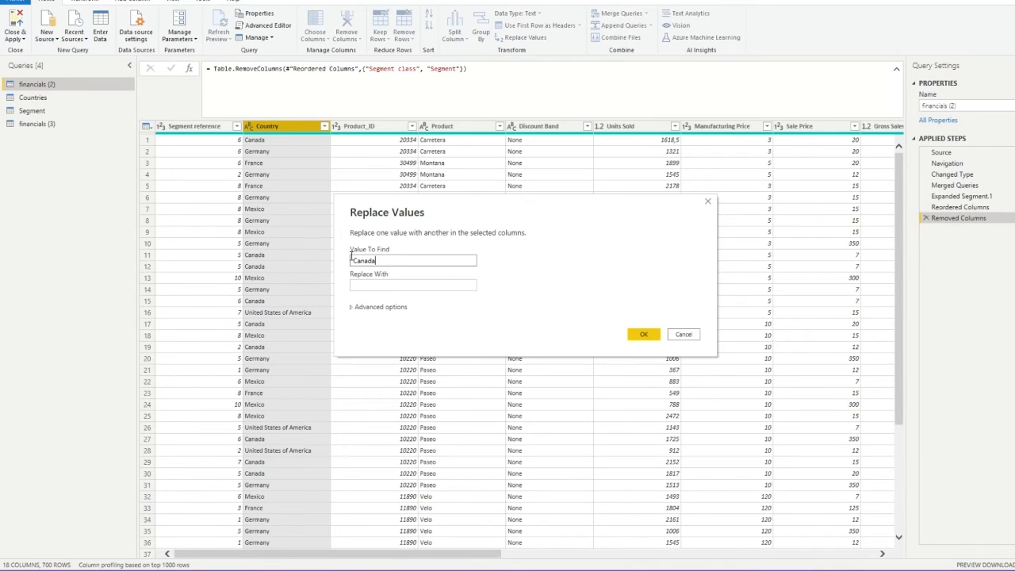
click(387, 287)
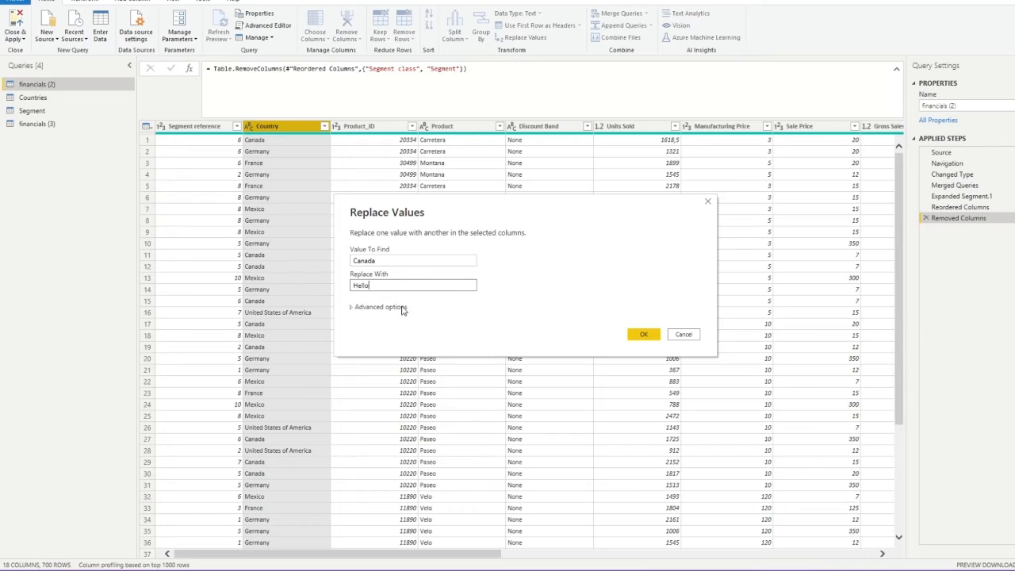
click(644, 334)
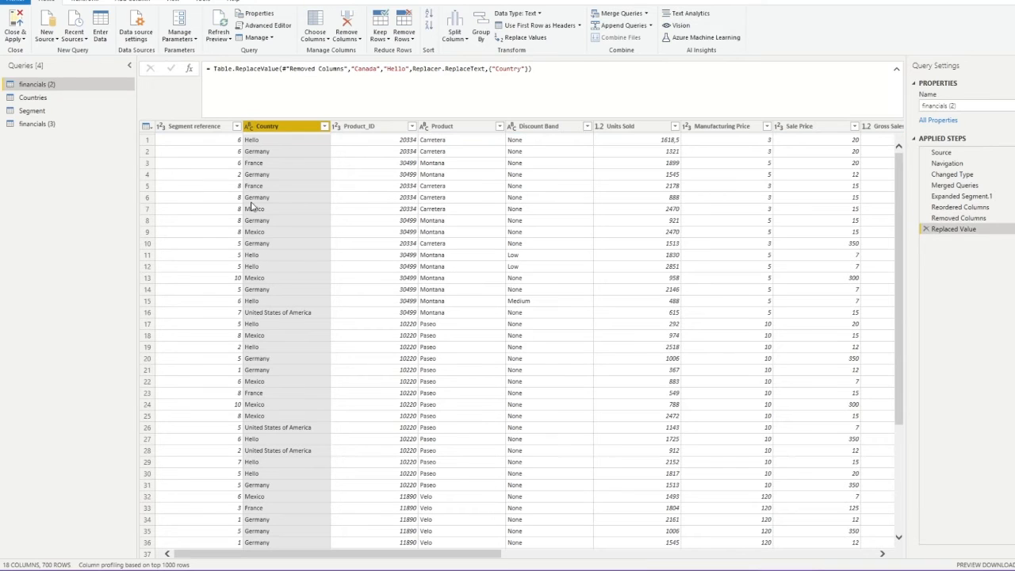
Inspect the Hello country values in the grouped financials (3) table
click(49, 128)
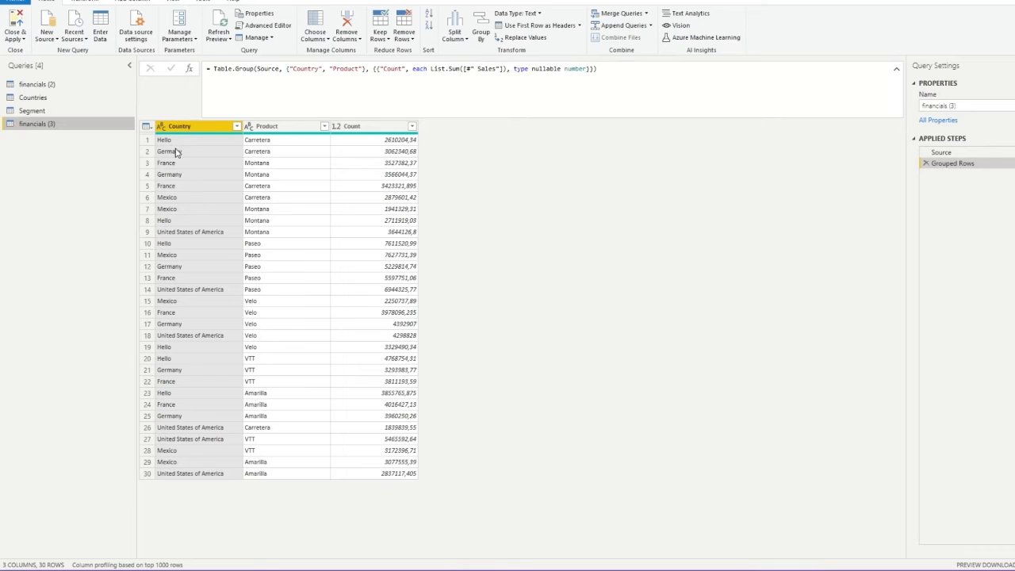
click(169, 248)
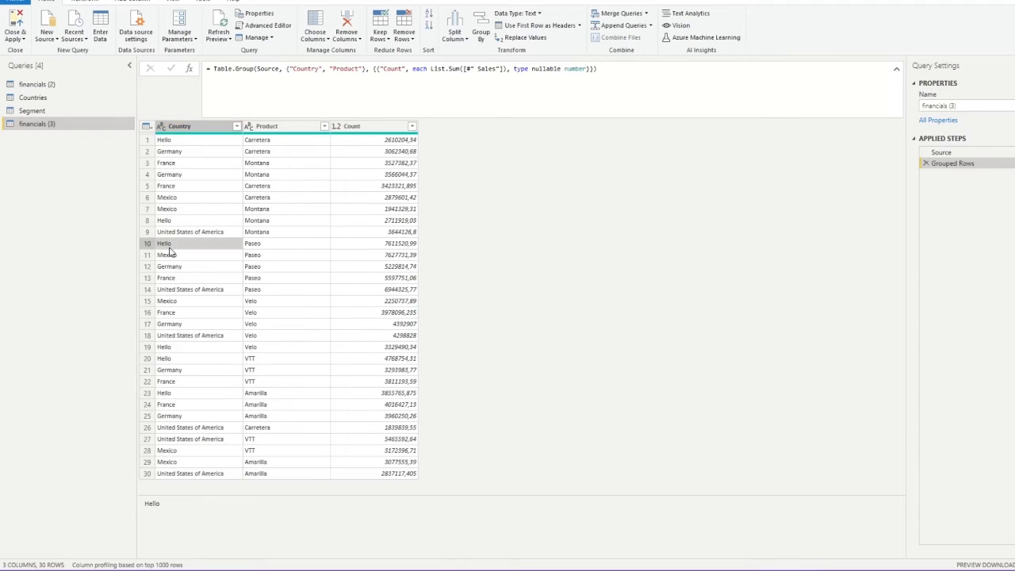
click(175, 346)
click(181, 358)
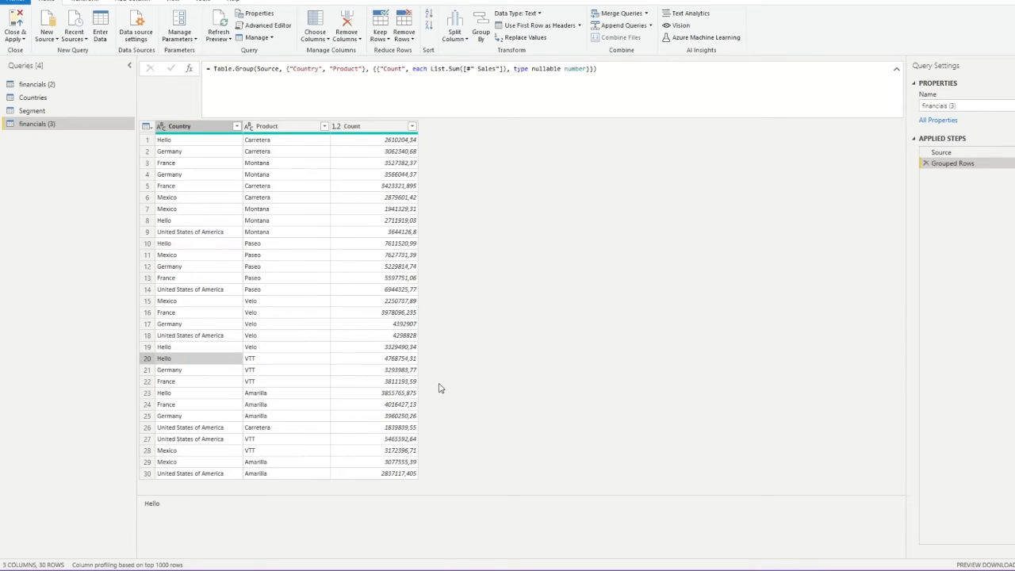
Delete the financials (3) query, leaving financials (2), Countries and Segment
right_click(42, 124)
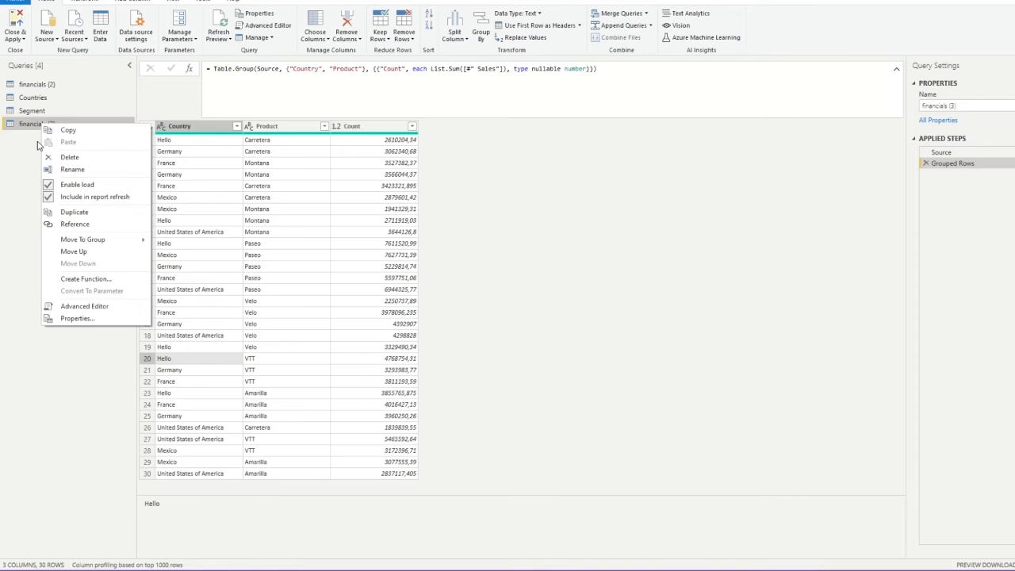
click(83, 158)
click(586, 297)
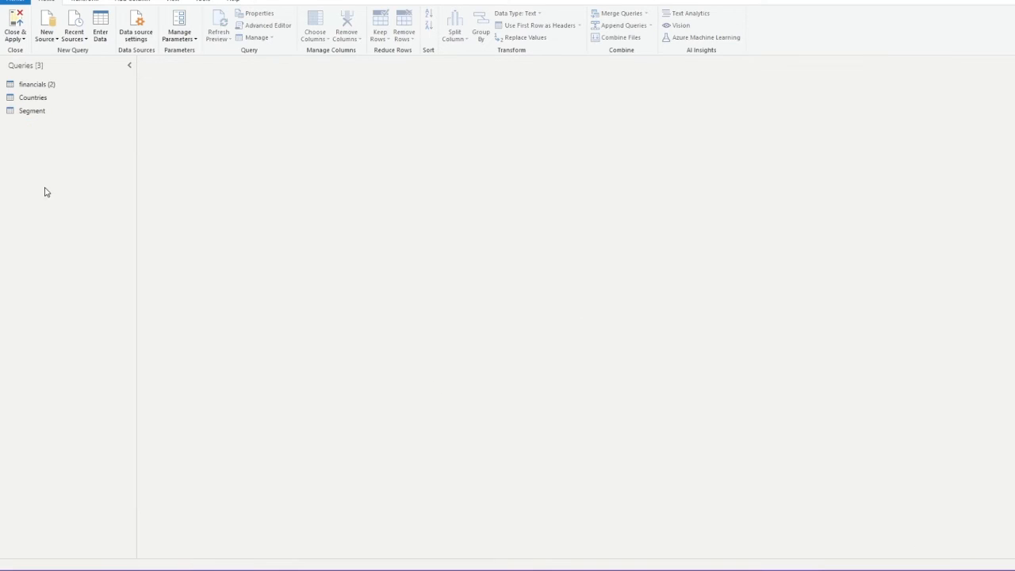
Display the financials (2) table with its 18 columns and 700 rows
click(41, 87)
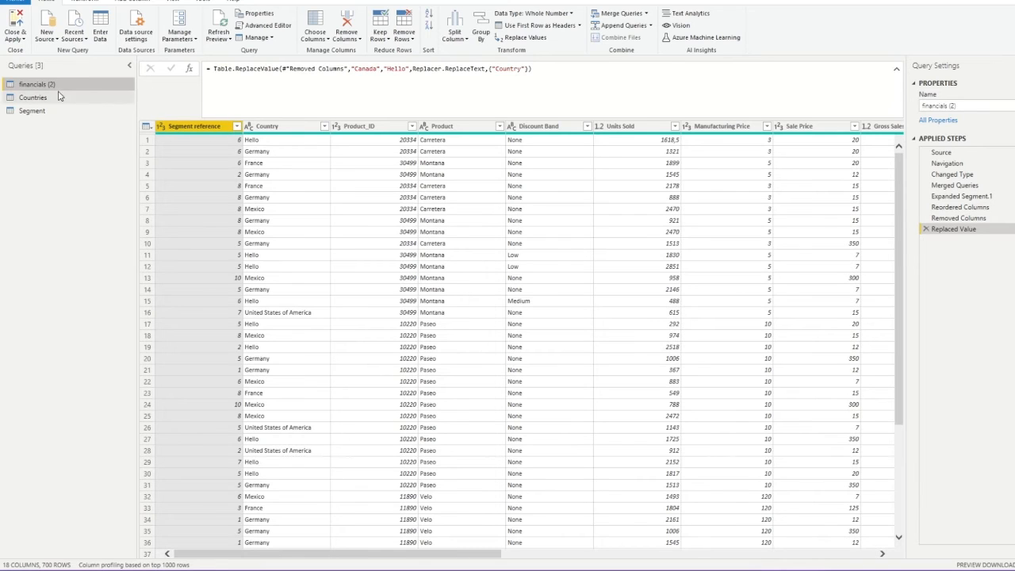
Remove the Canada-to-Hello Replaced Value step and duplicate financials (2) as financials (3)
click(925, 229)
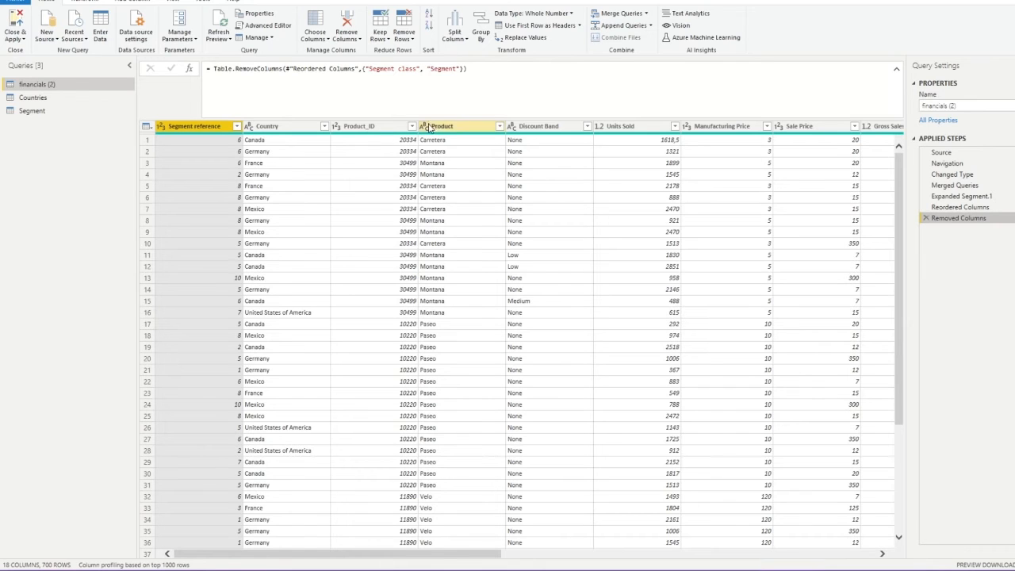
right_click(34, 87)
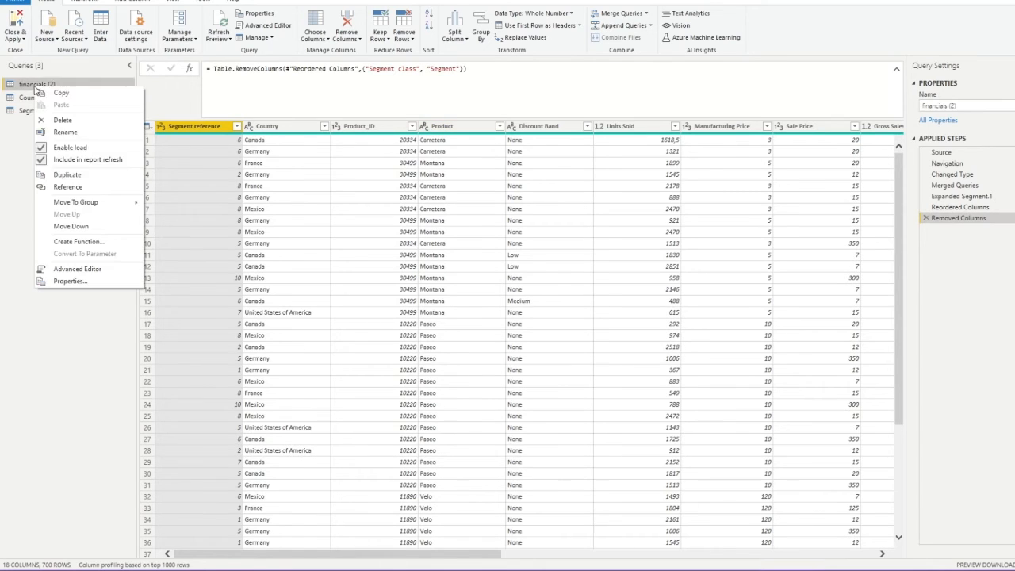
click(67, 174)
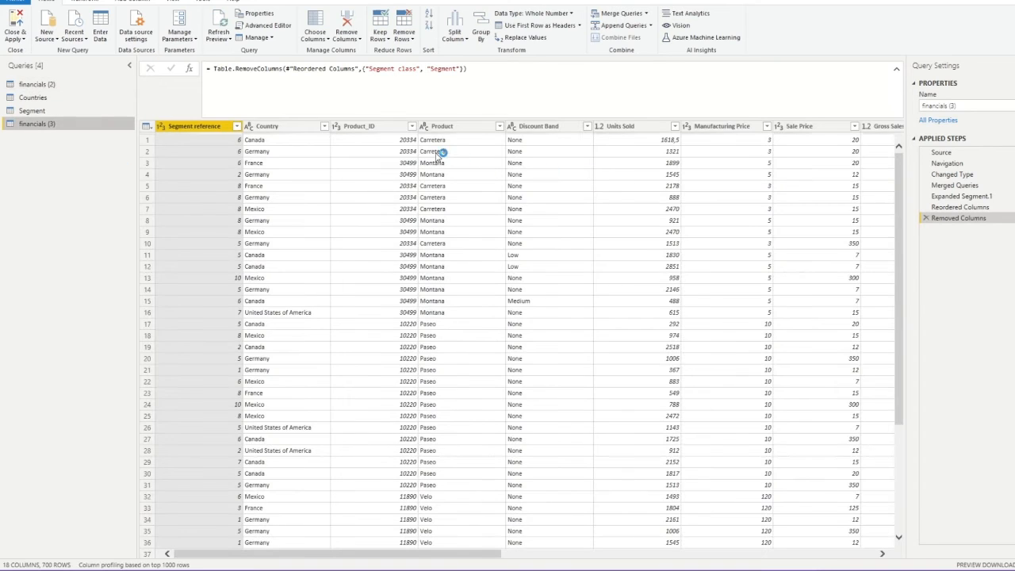
Keep only the Product_ID, Product and Manufacturing Price columns in the duplicate
click(387, 130)
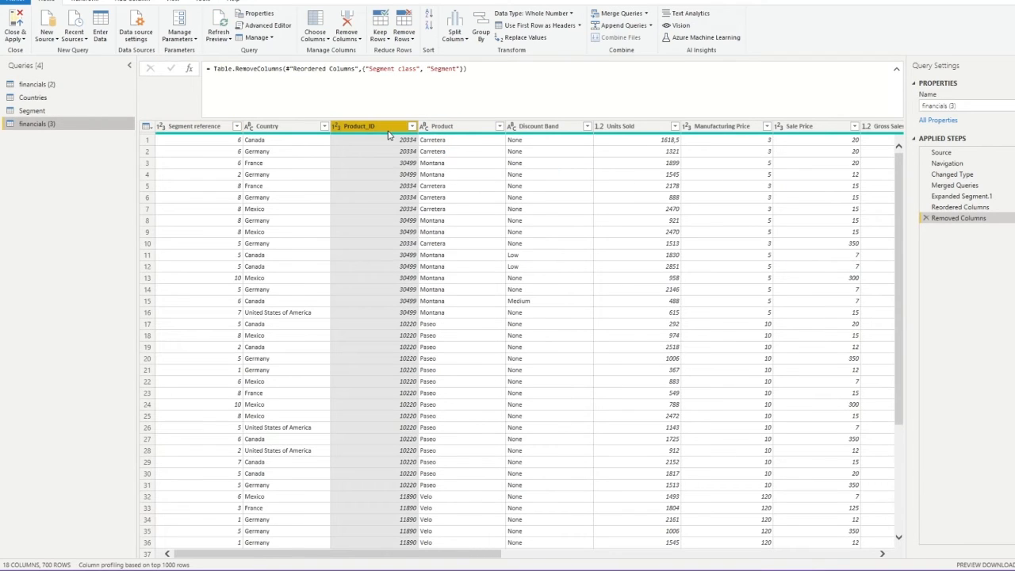
ctrl+click(464, 129)
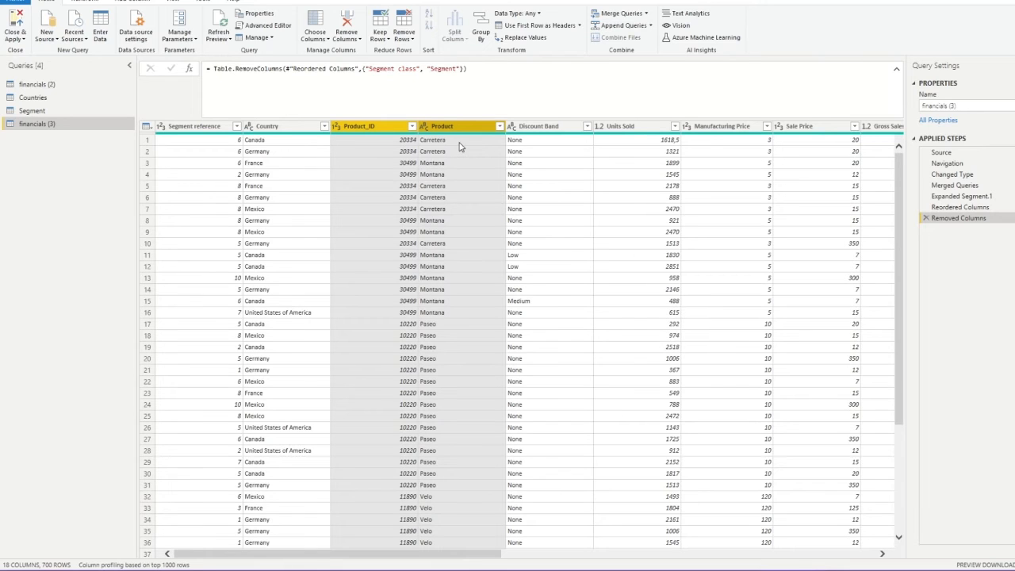
ctrl+click(727, 134)
right_click(708, 130)
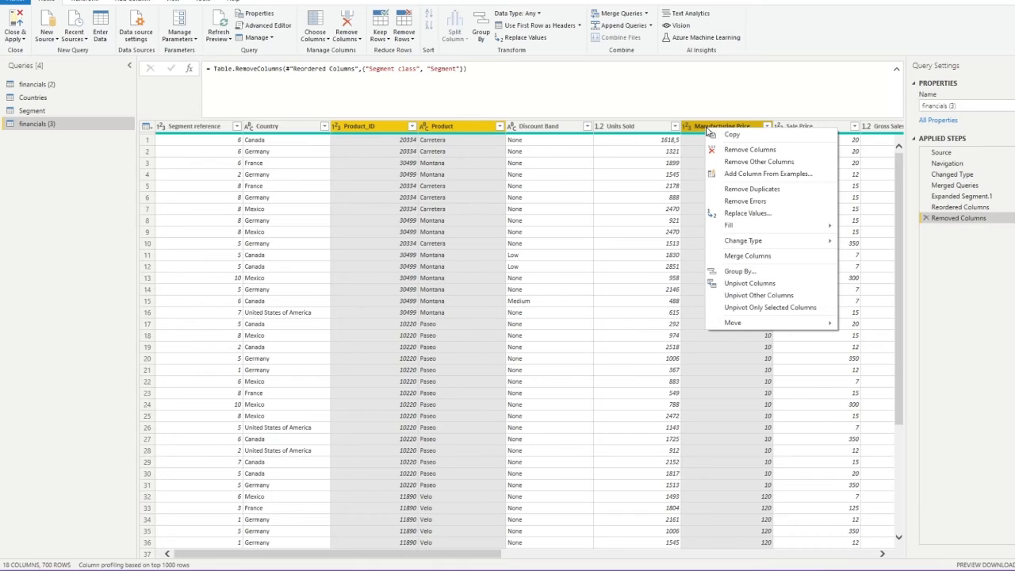
click(759, 161)
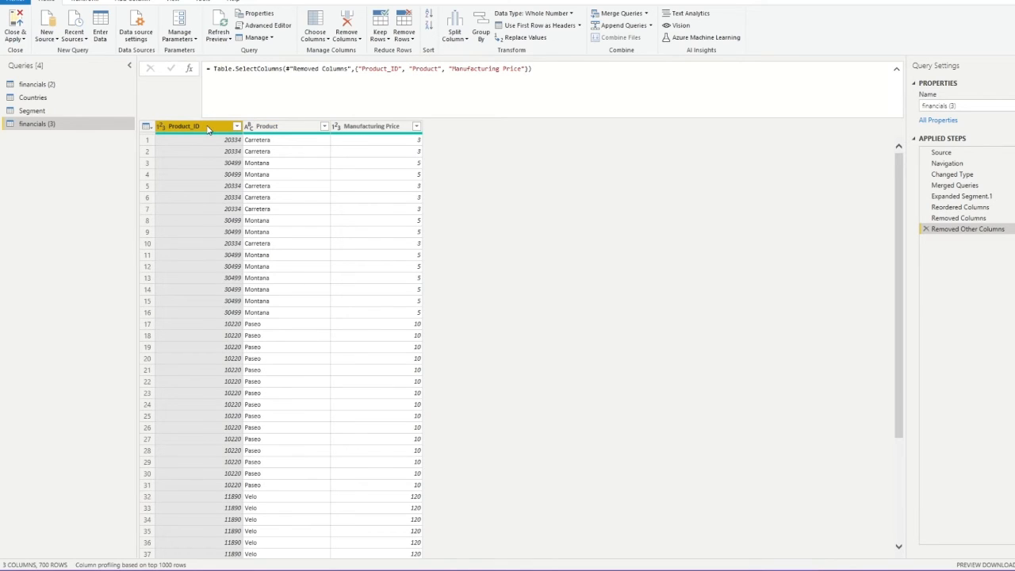
Remove duplicate rows, leaving six distinct products
ctrl+click(265, 129)
ctrl+click(356, 129)
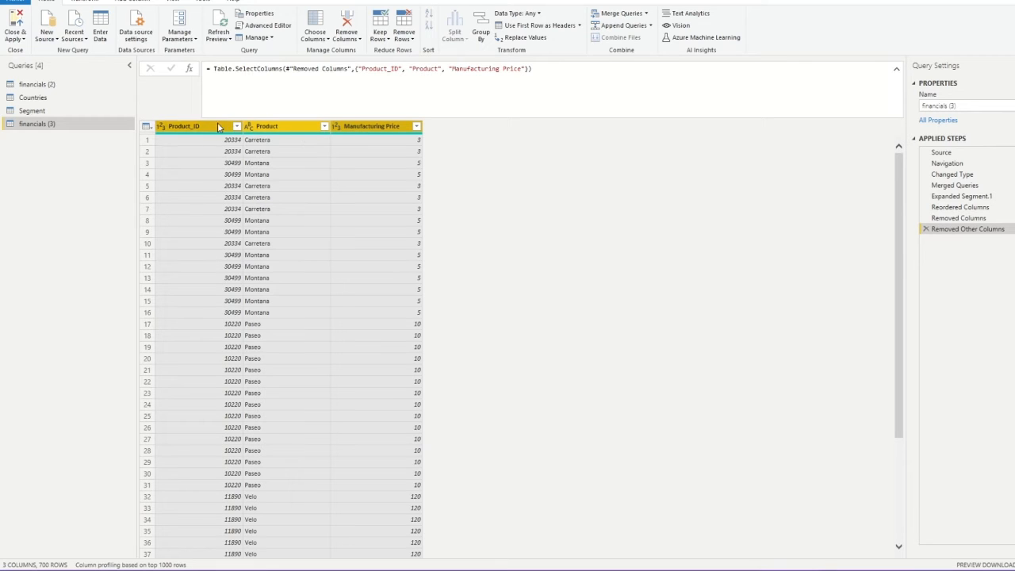
right_click(365, 133)
click(367, 191)
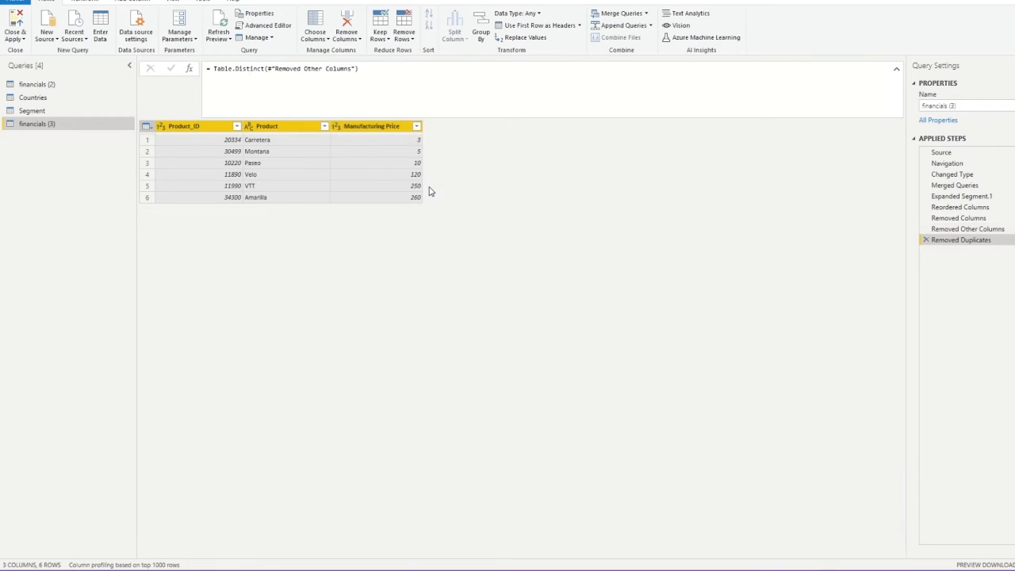
Rename financials (3) to Products, then switch back to the financials (2) table
click(284, 176)
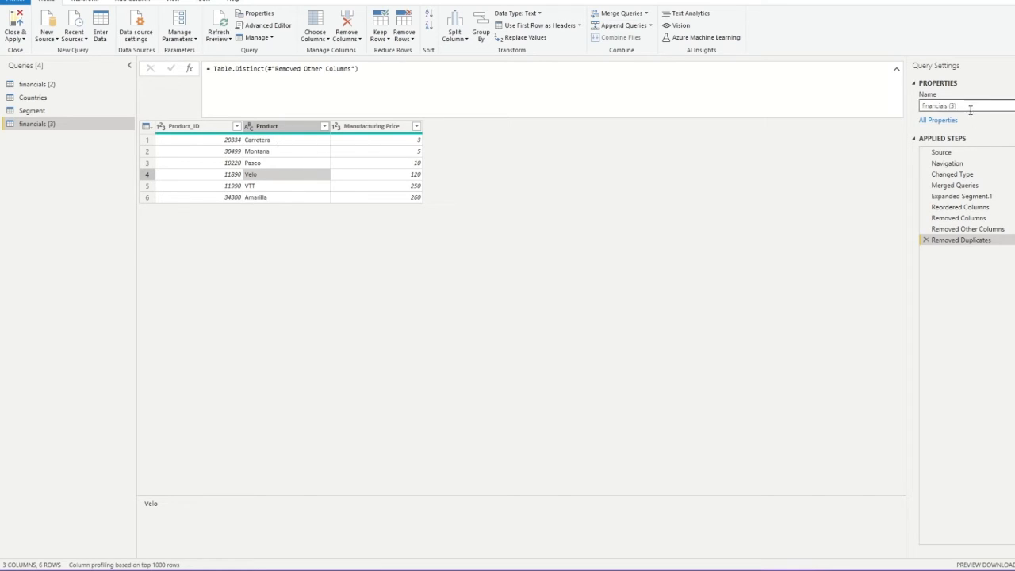
drag(988, 106, 852, 112)
text(Products)
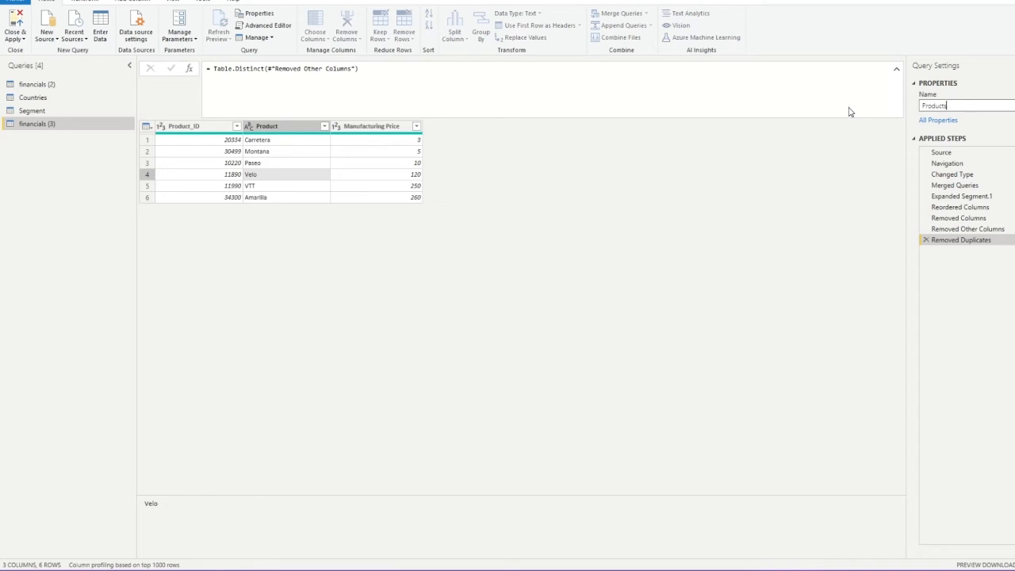
click(383, 275)
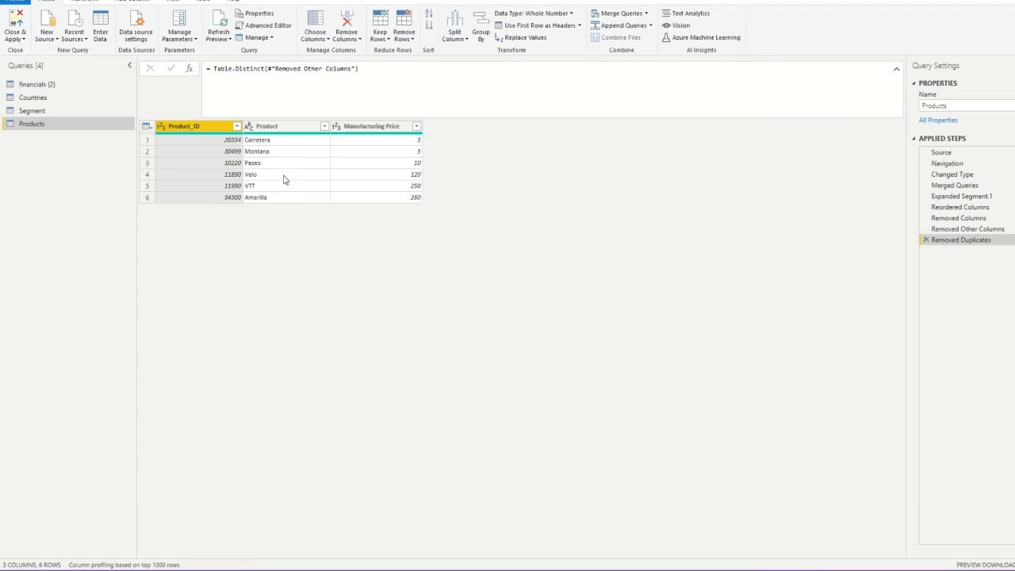
click(49, 89)
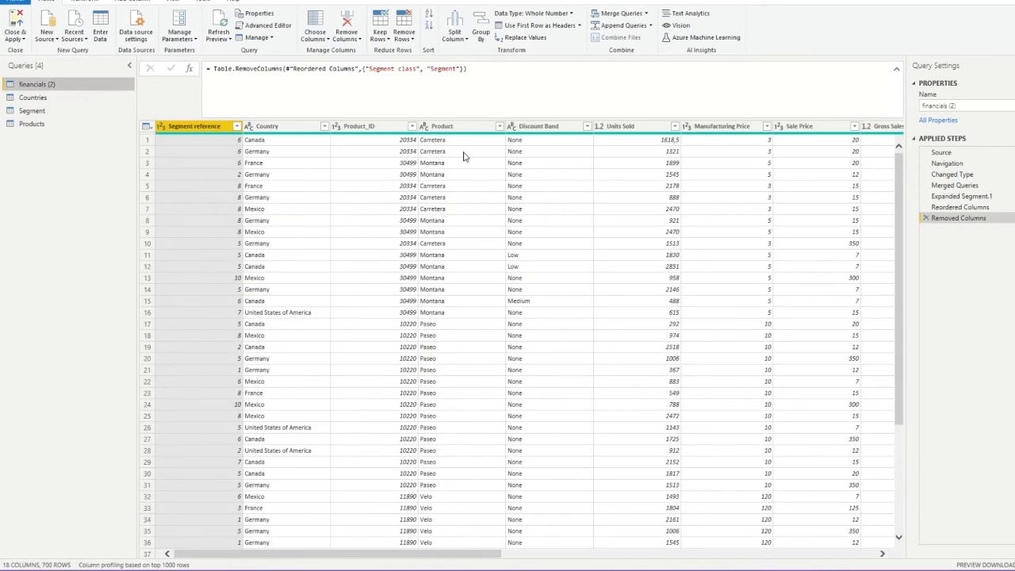
Drop Product and Manufacturing Price from financials (2), leaving 16 columns, and rename it financials
click(467, 128)
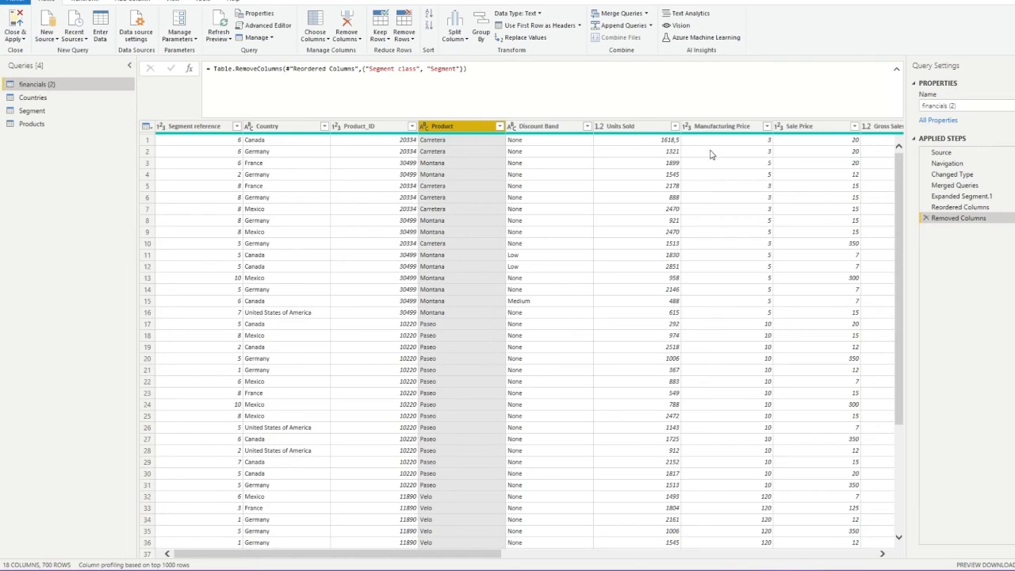
ctrl+click(720, 128)
right_click(721, 127)
click(750, 149)
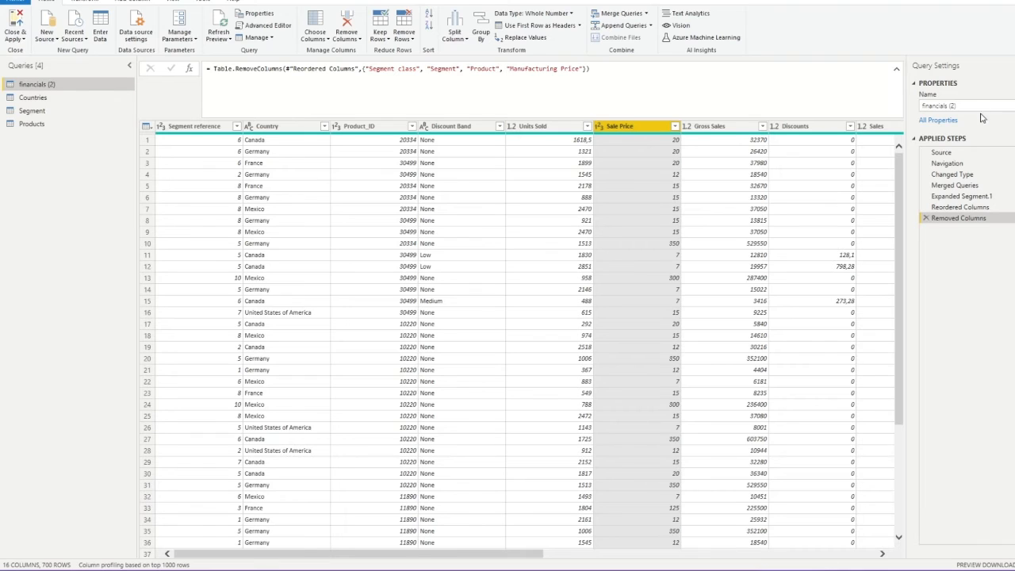
click(955, 106)
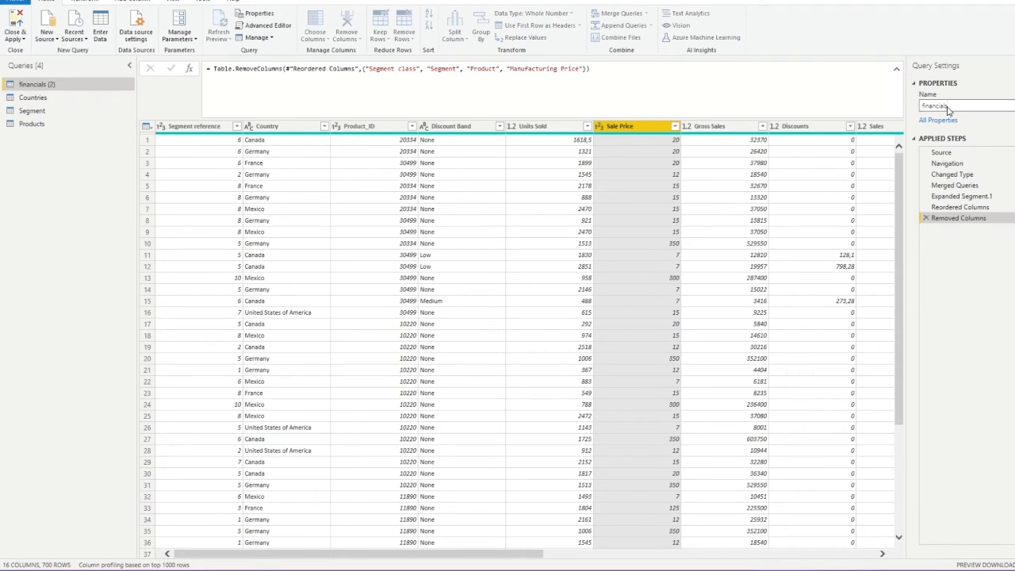
click(80, 173)
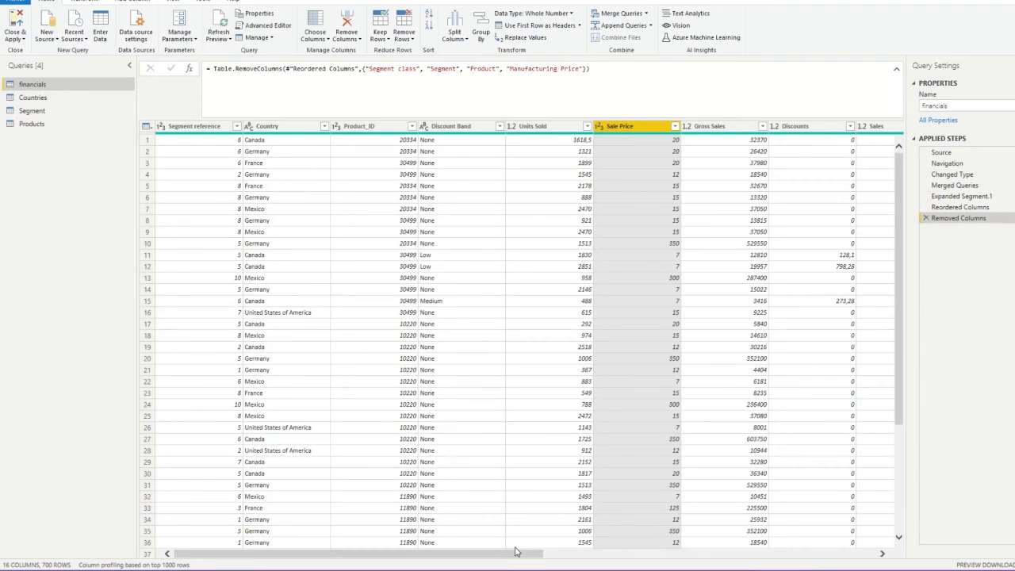
Find the Taxes column in financials, then reopen Choose Columns for the Countries query's Removed Other Columns step
drag(518, 553, 756, 553)
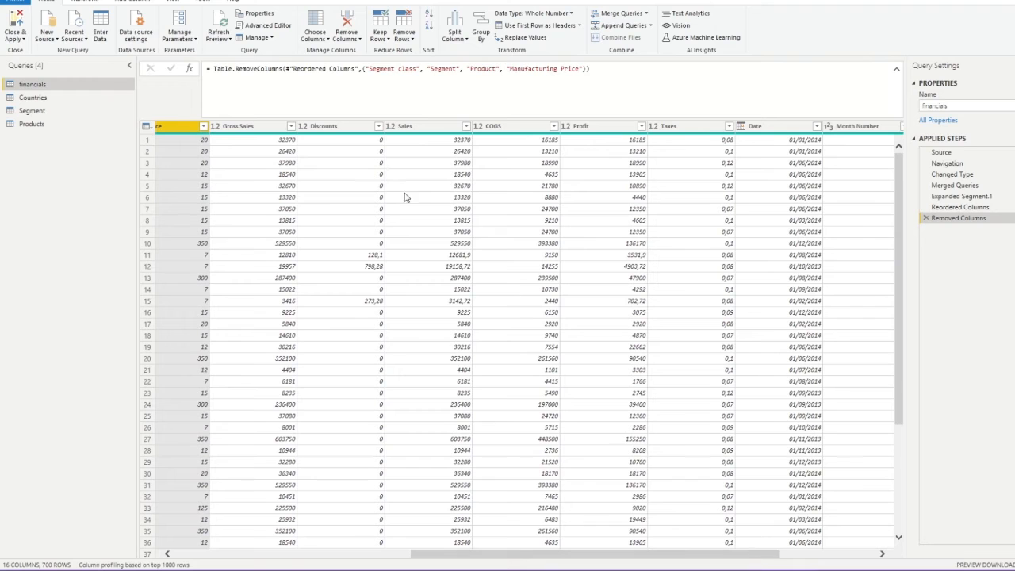
drag(525, 553, 389, 559)
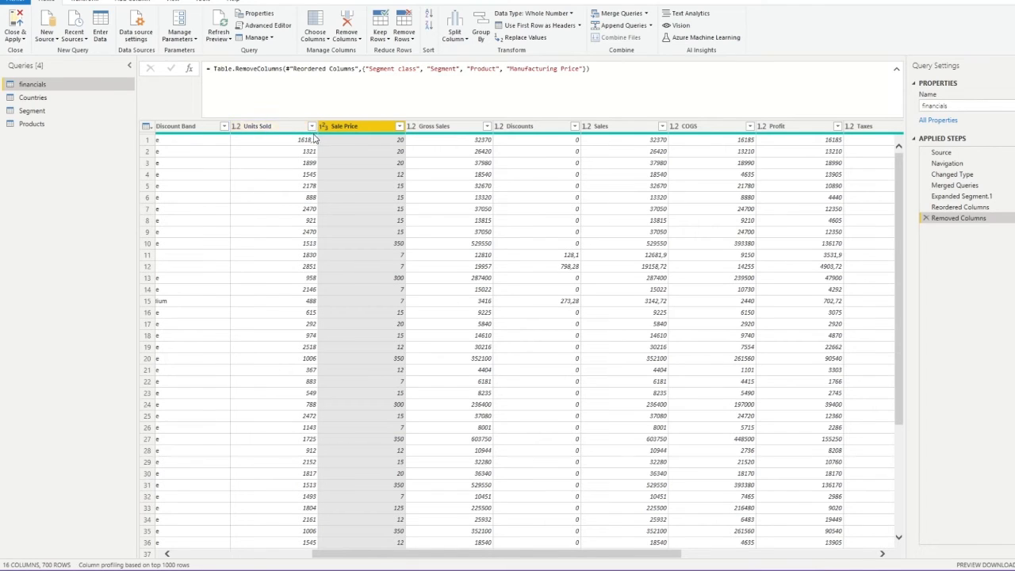
mouse_move(394, 141)
drag(521, 557, 684, 558)
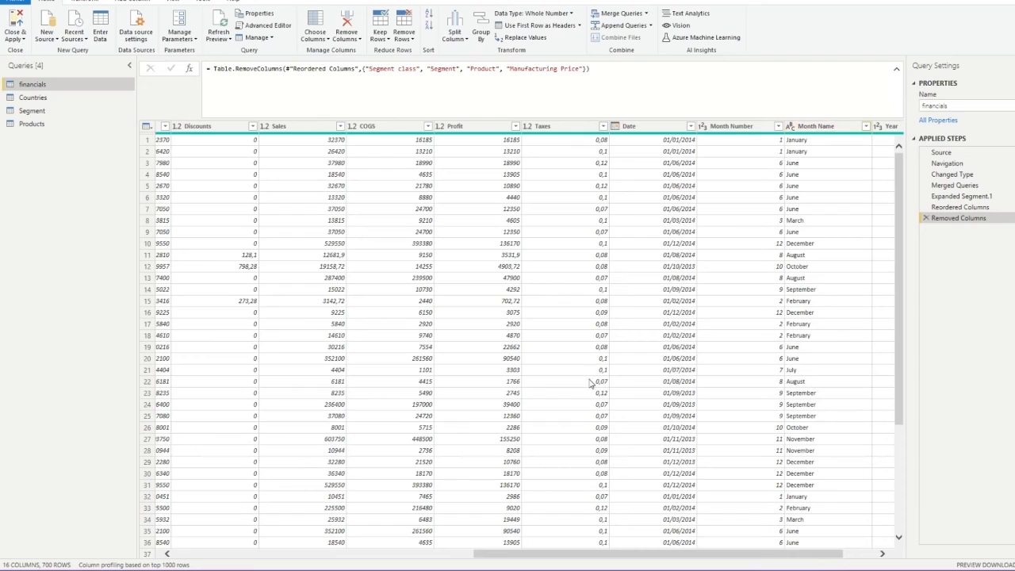
click(568, 128)
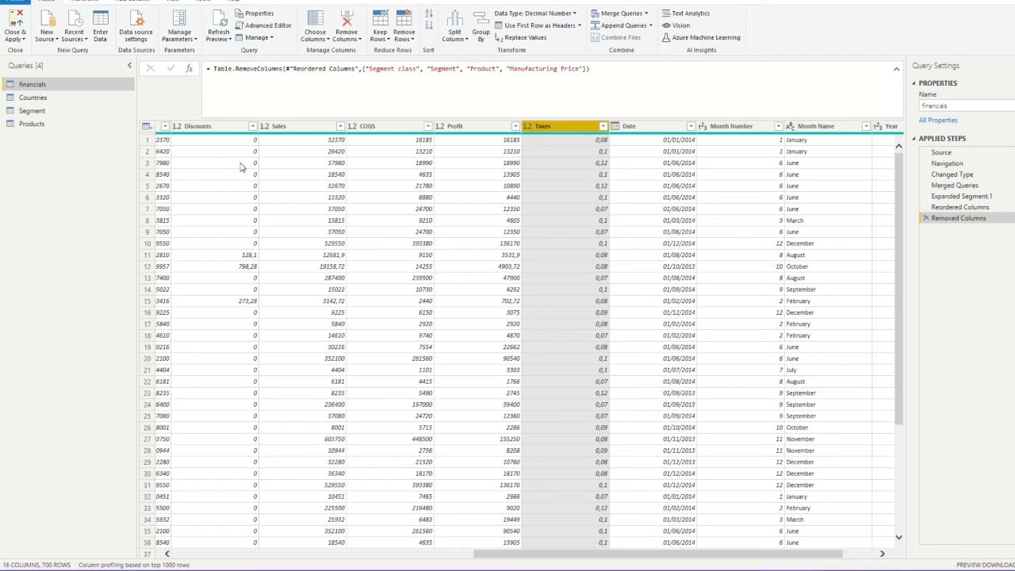
click(37, 100)
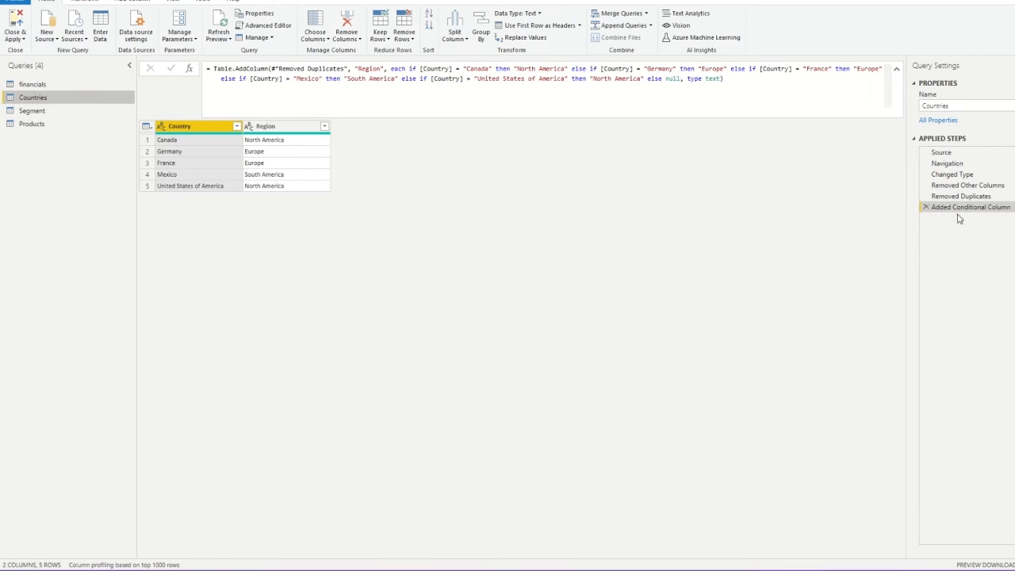
click(1012, 185)
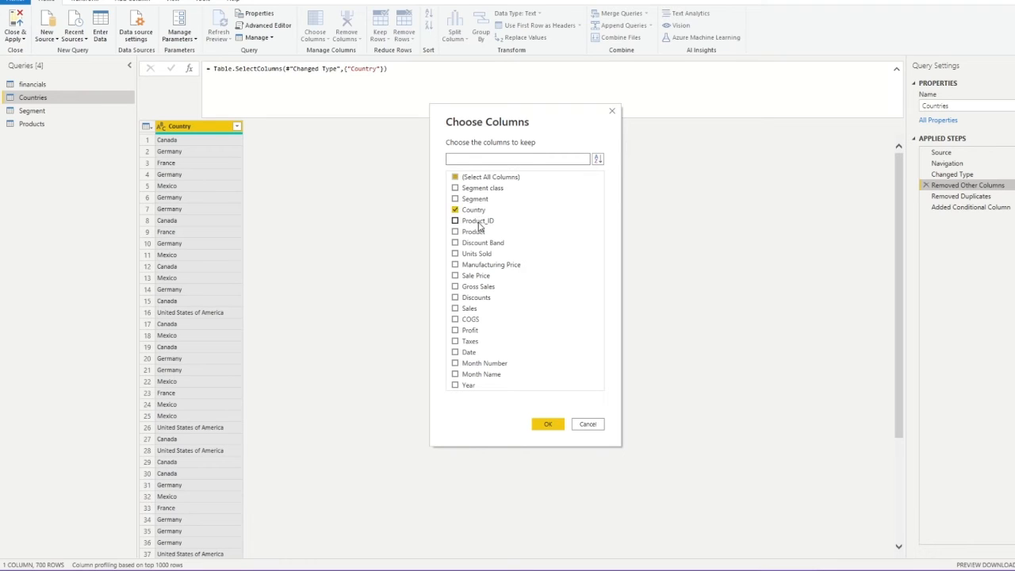
Keep Taxes alongside Country, then review the five-row result with Country, Taxes and Region
click(456, 343)
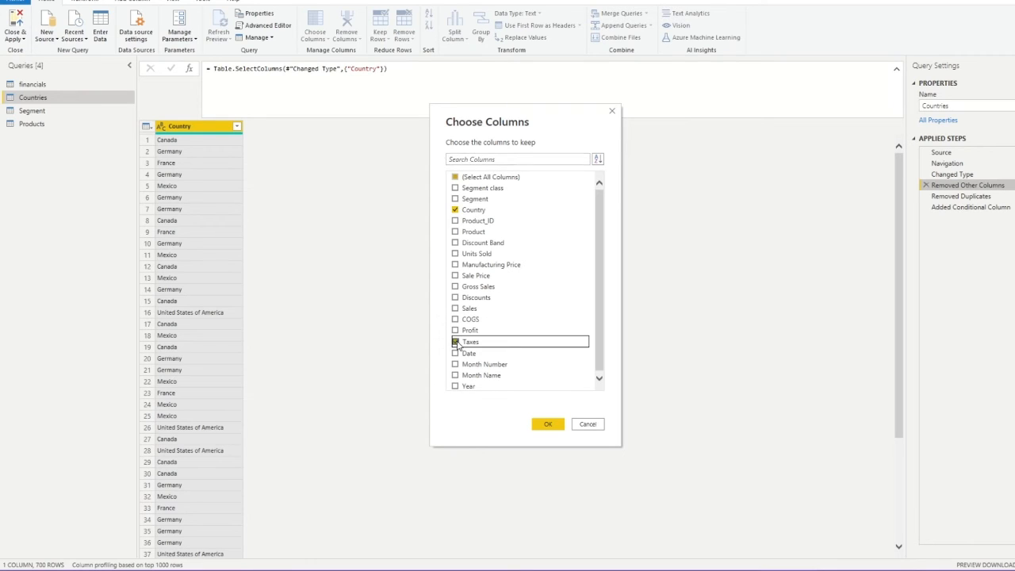
click(547, 424)
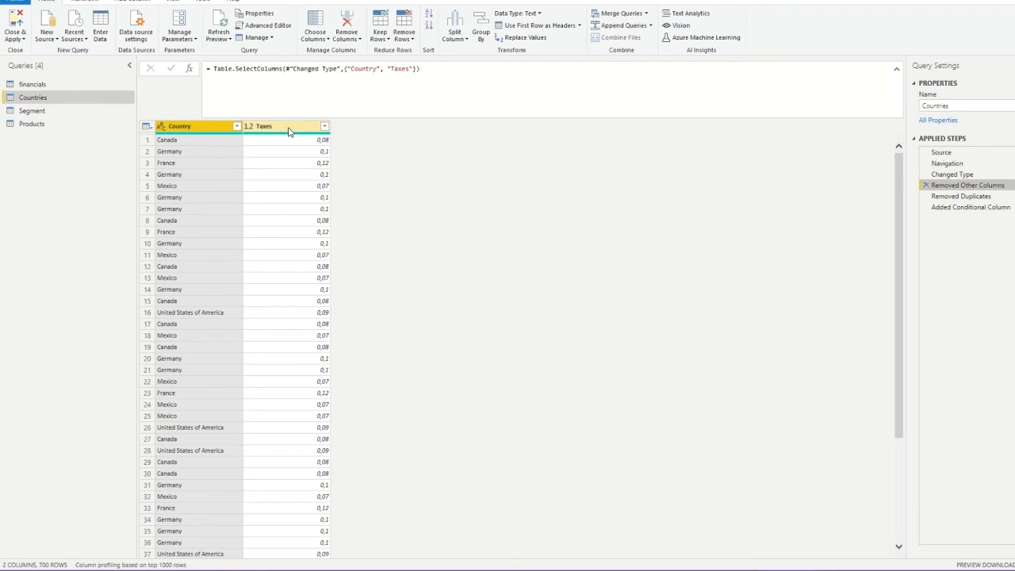
click(958, 196)
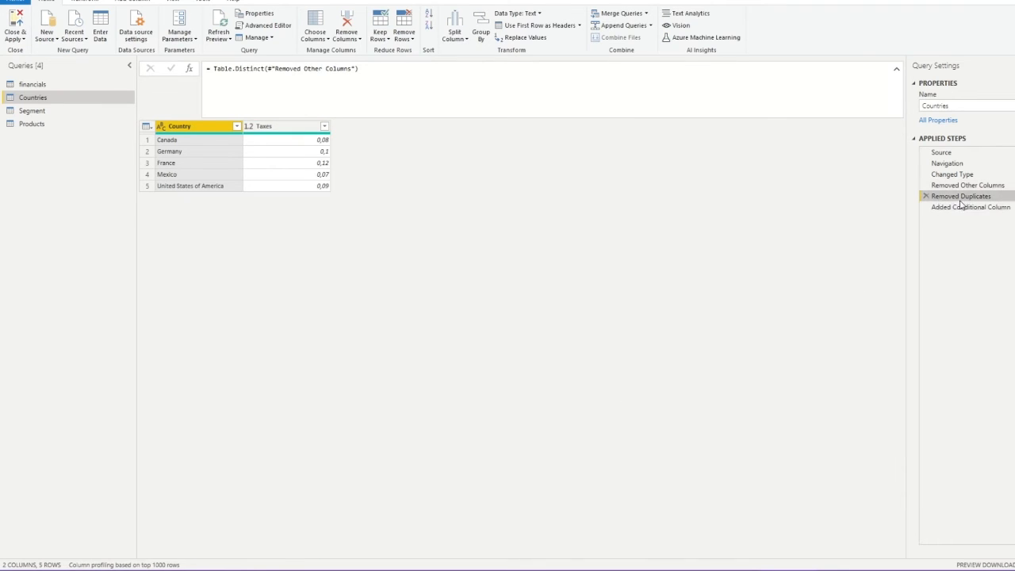
click(967, 208)
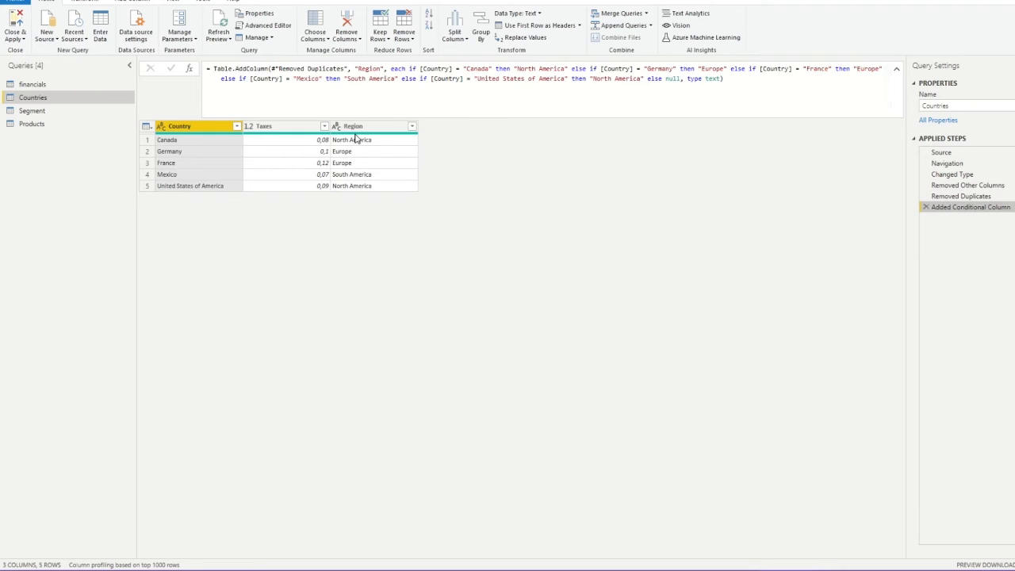
In the financials query, restore Gross Sales after its accidental removal by editing the Remove Columns formula
click(38, 85)
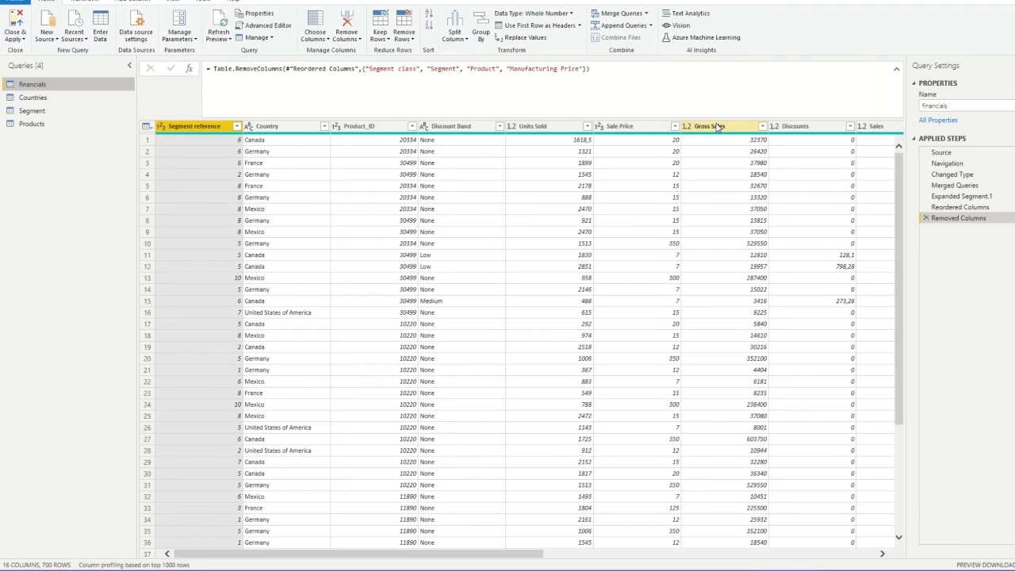
right_click(715, 126)
click(749, 144)
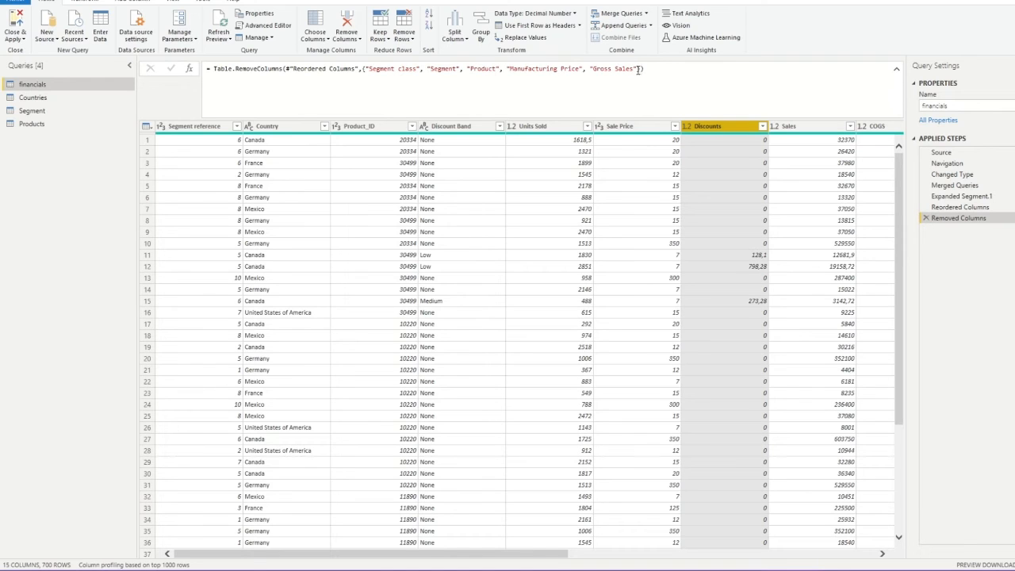
drag(638, 69, 585, 69)
key(BackSpace)
key(BackSpace)
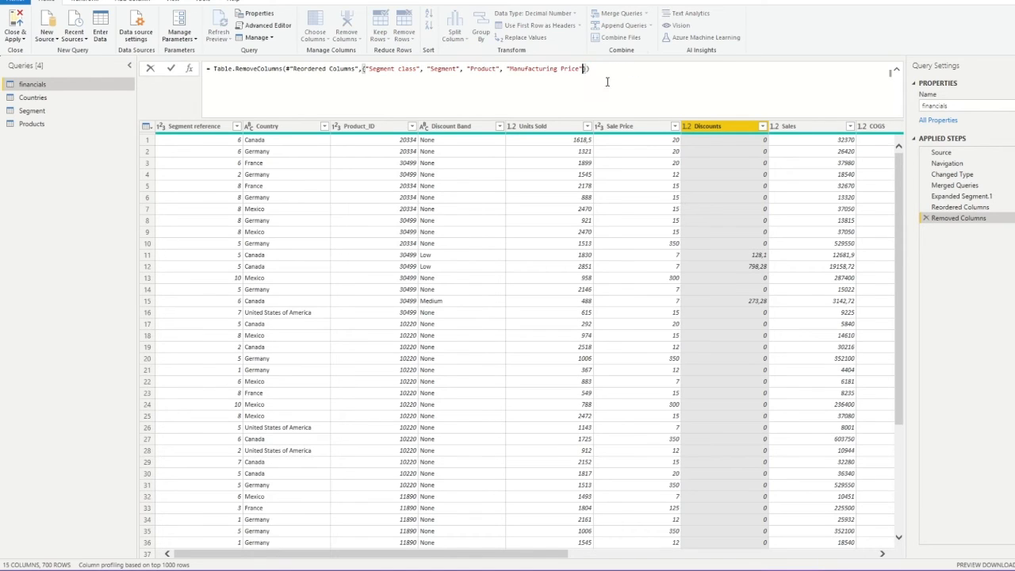
key(Return)
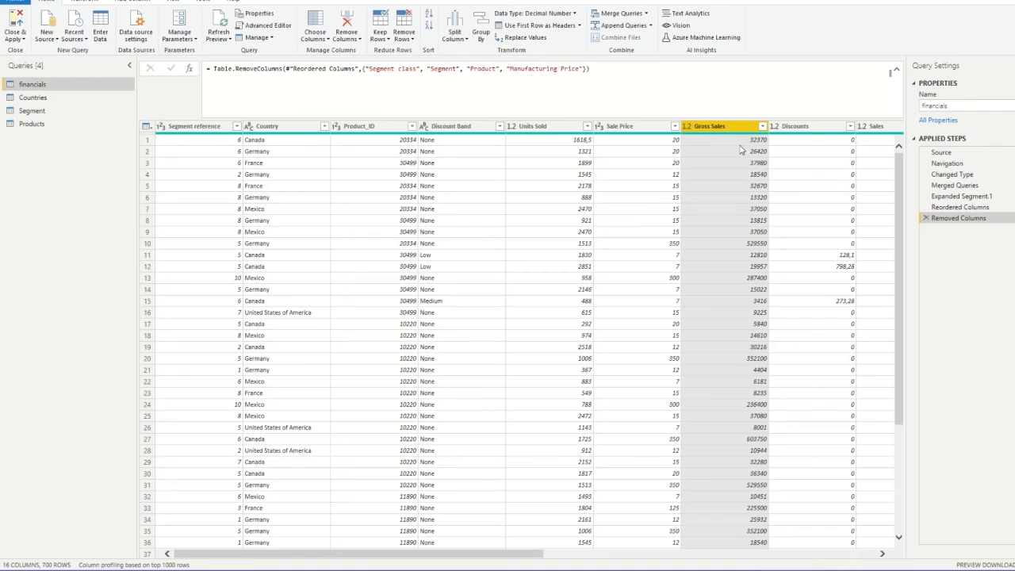
drag(531, 554, 867, 554)
Remove the Taxes column and the Month Number, Month Name and Year columns
right_click(499, 128)
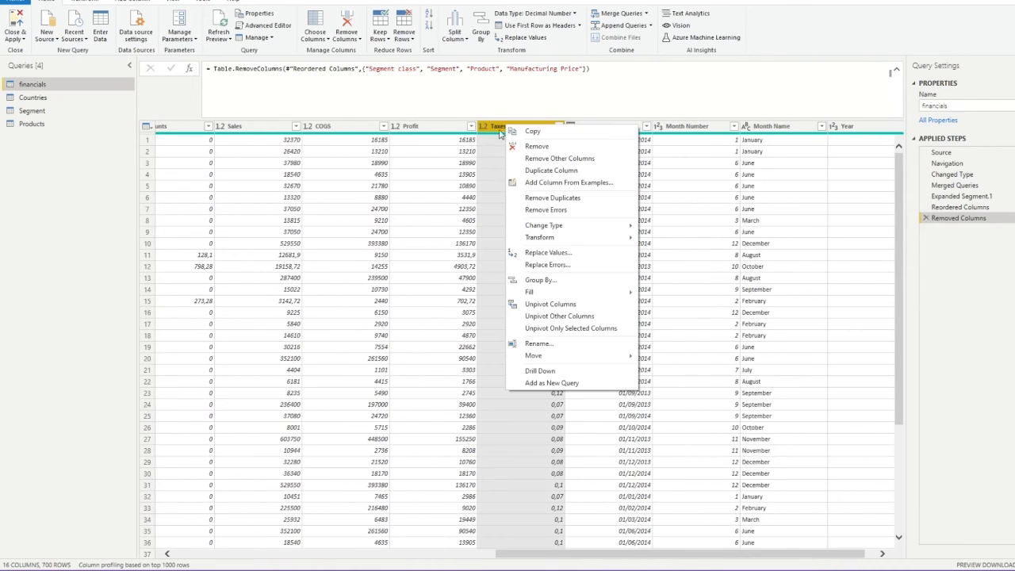
click(523, 149)
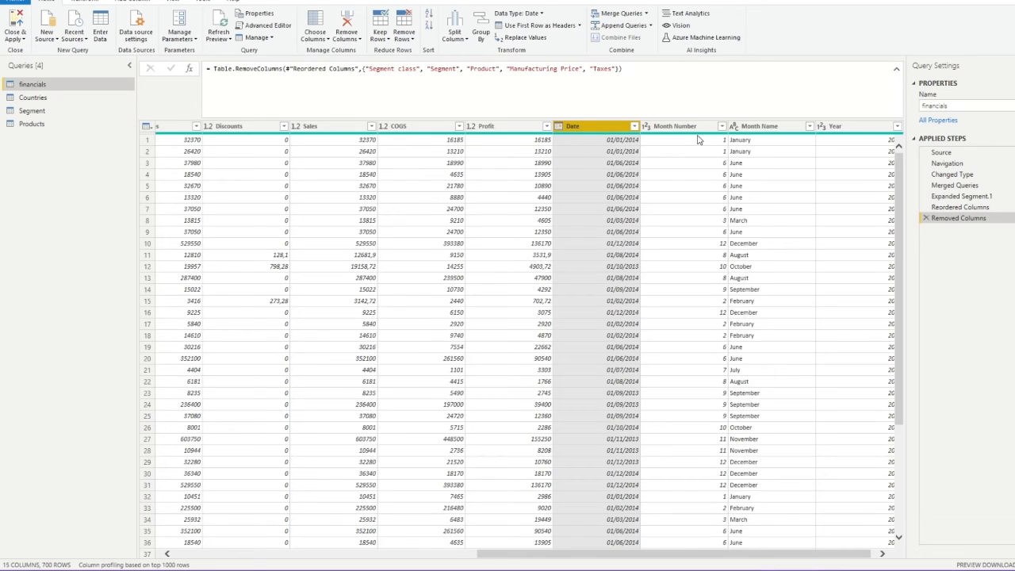
drag(672, 559, 785, 557)
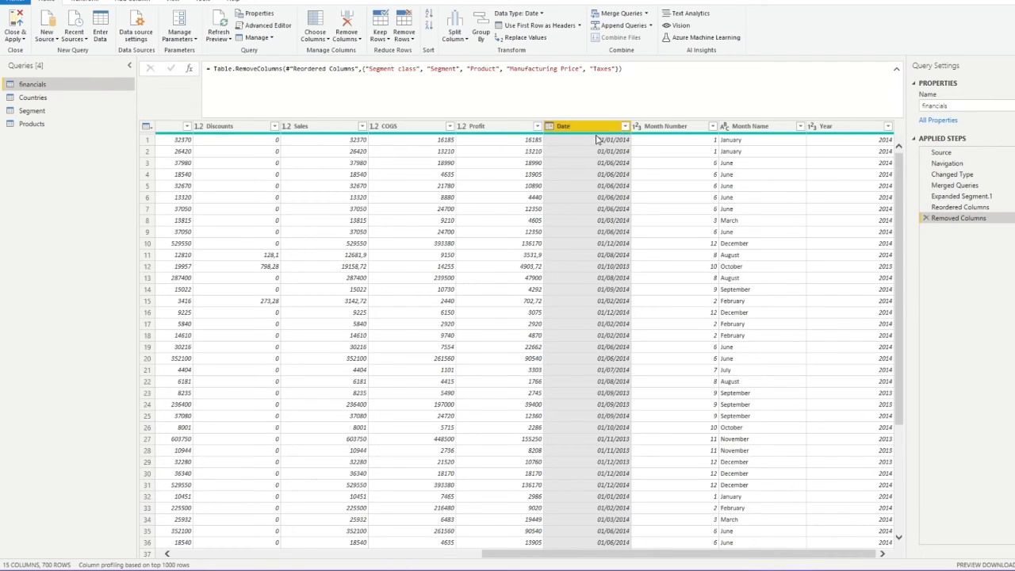
mouse_move(595, 137)
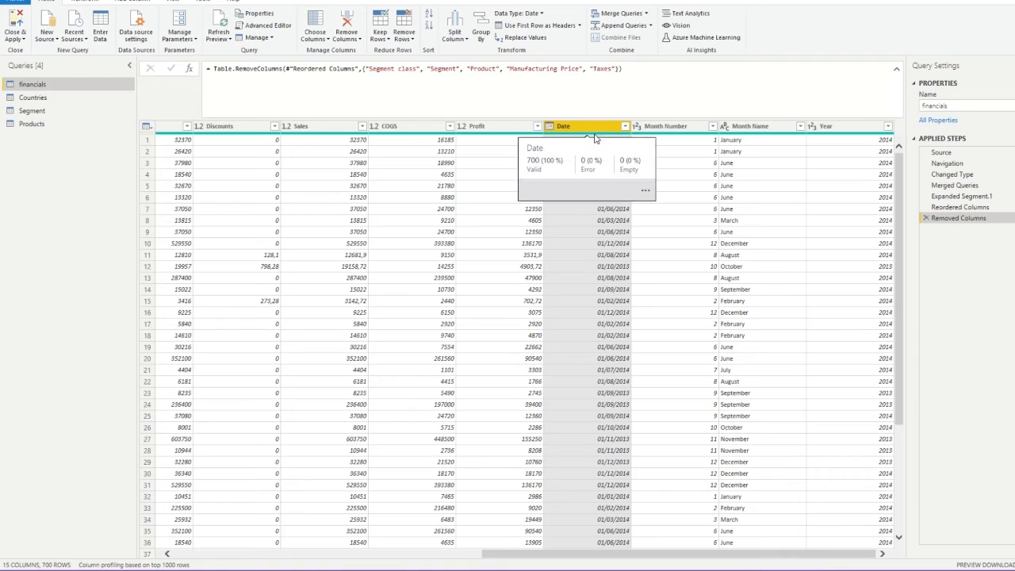
click(666, 126)
shift+click(825, 126)
right_click(823, 127)
click(864, 144)
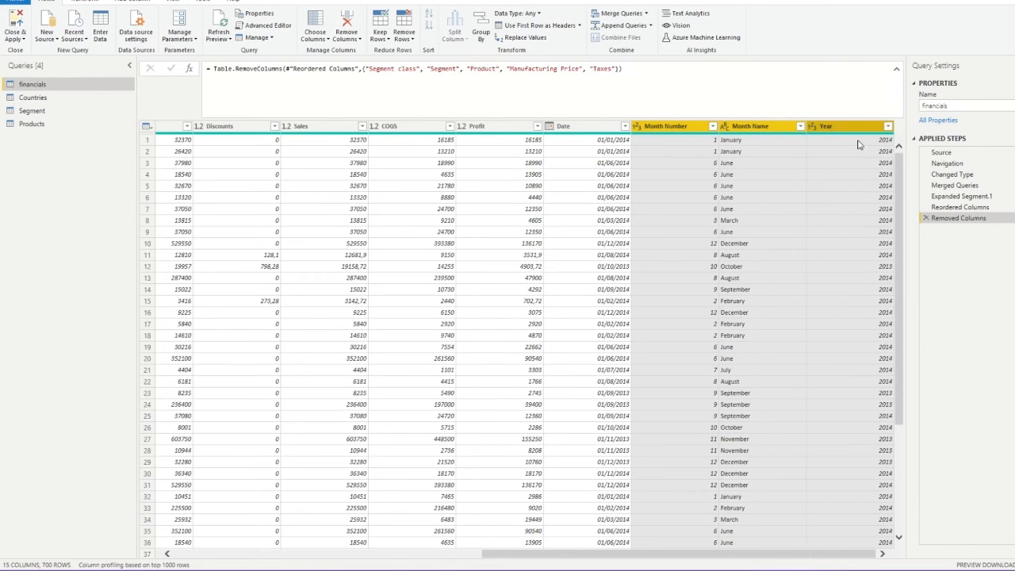
drag(691, 555, 325, 535)
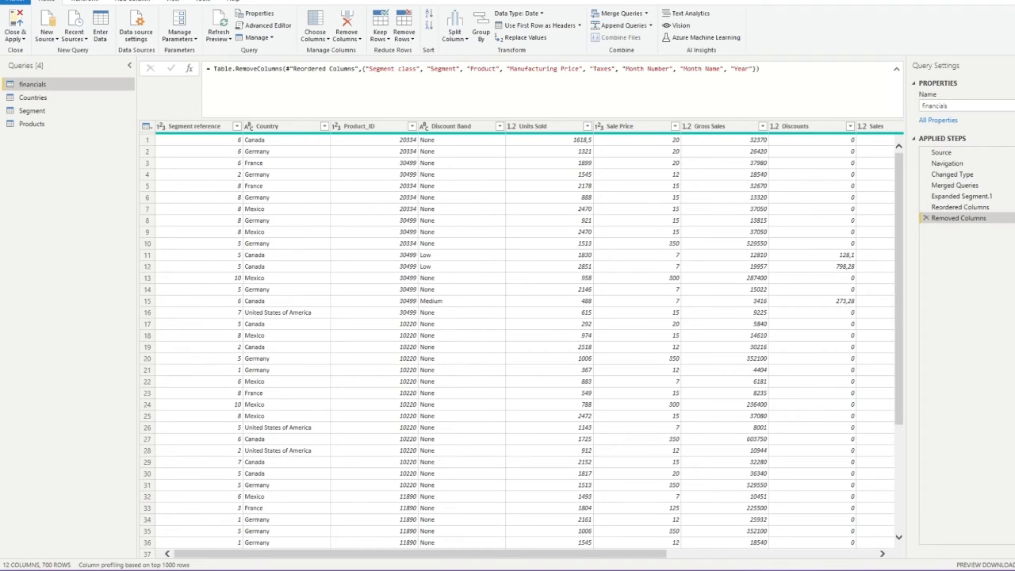
Review the Countries, Segment and Products queries, then Close & Apply the query edits
click(32, 98)
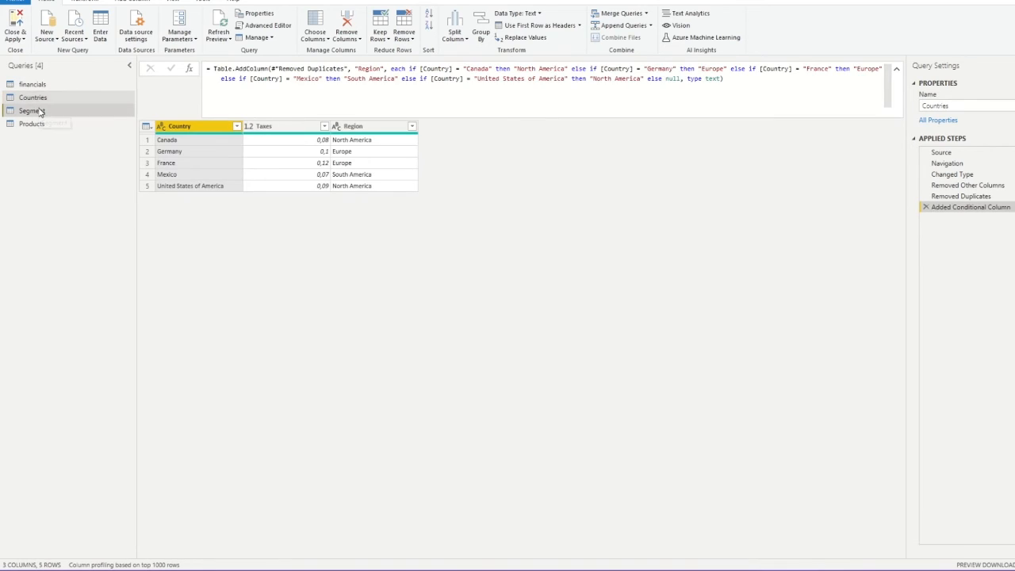
click(39, 111)
click(39, 124)
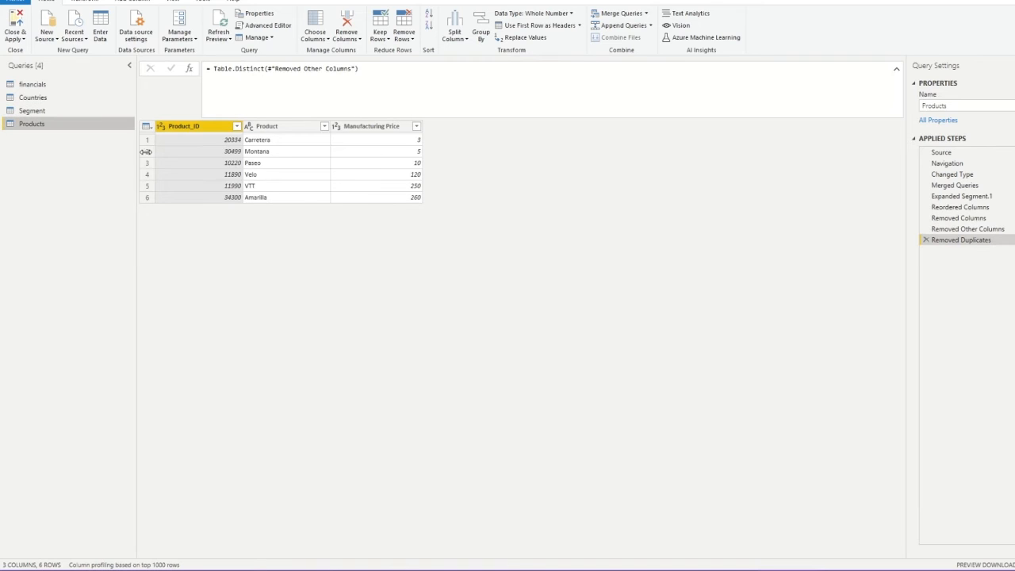
click(17, 24)
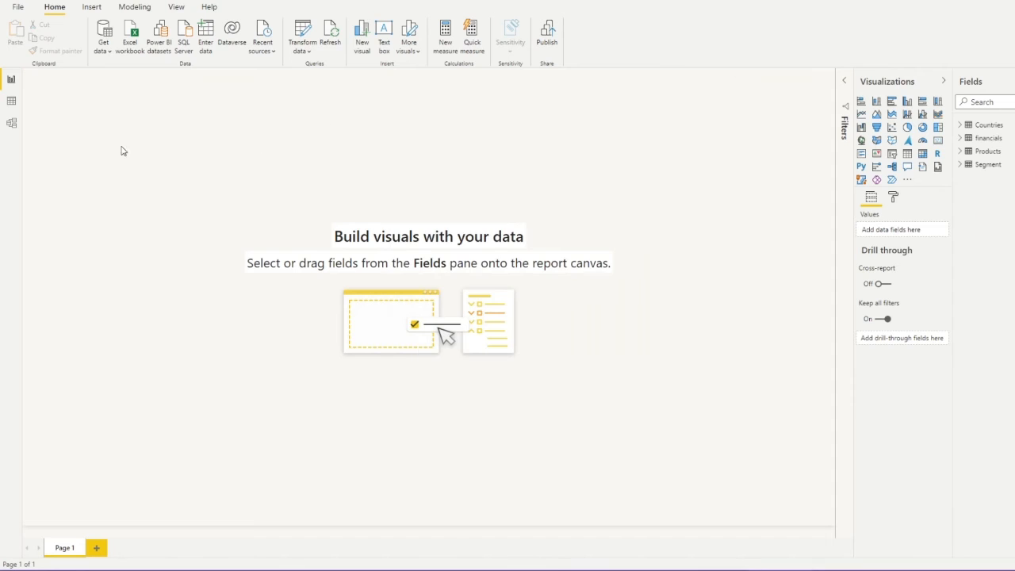
In Model view, move Segment beneath financials and enlarge the financials card, then return to Report view
click(11, 124)
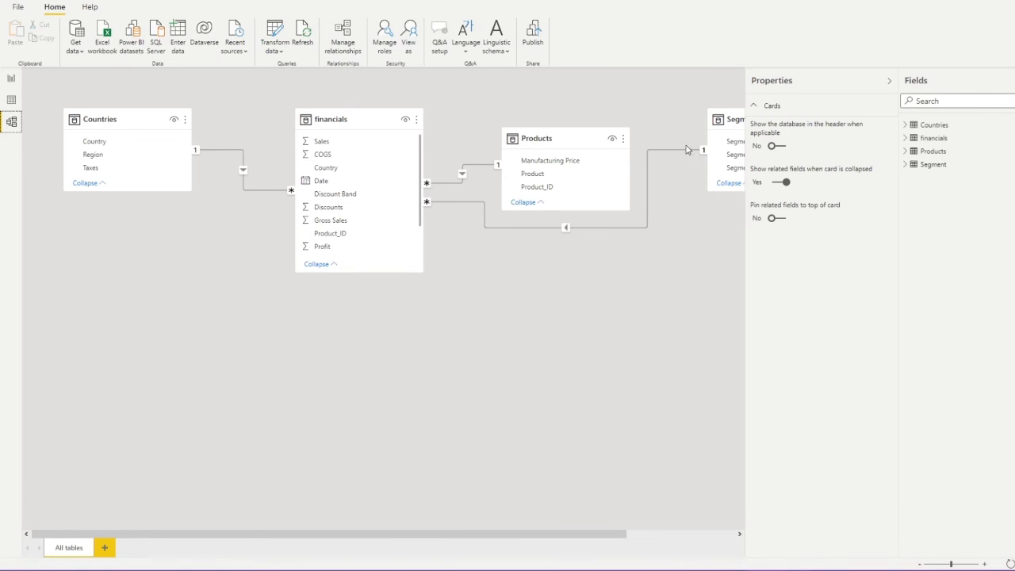
drag(732, 119, 319, 424)
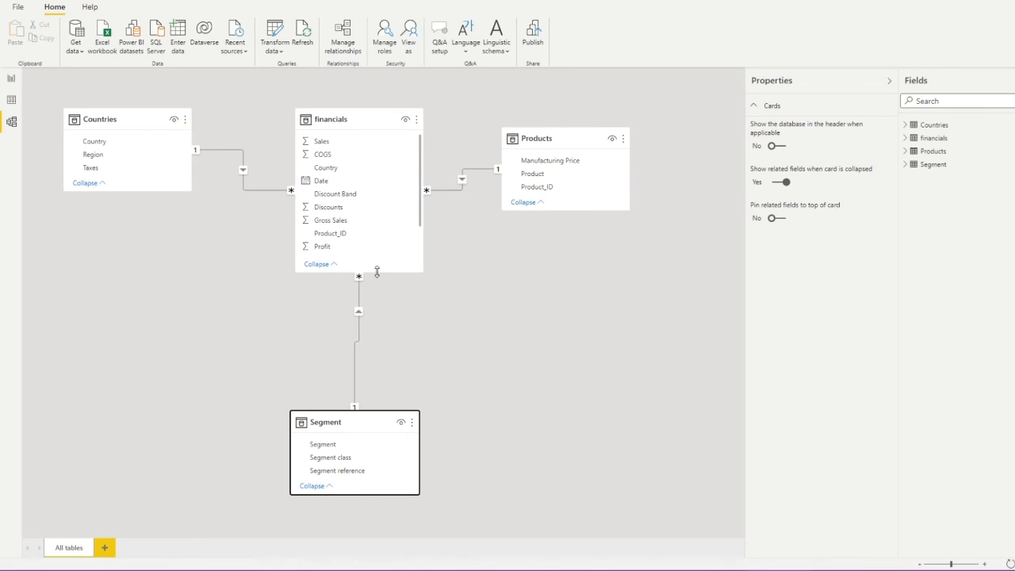
drag(377, 271, 385, 315)
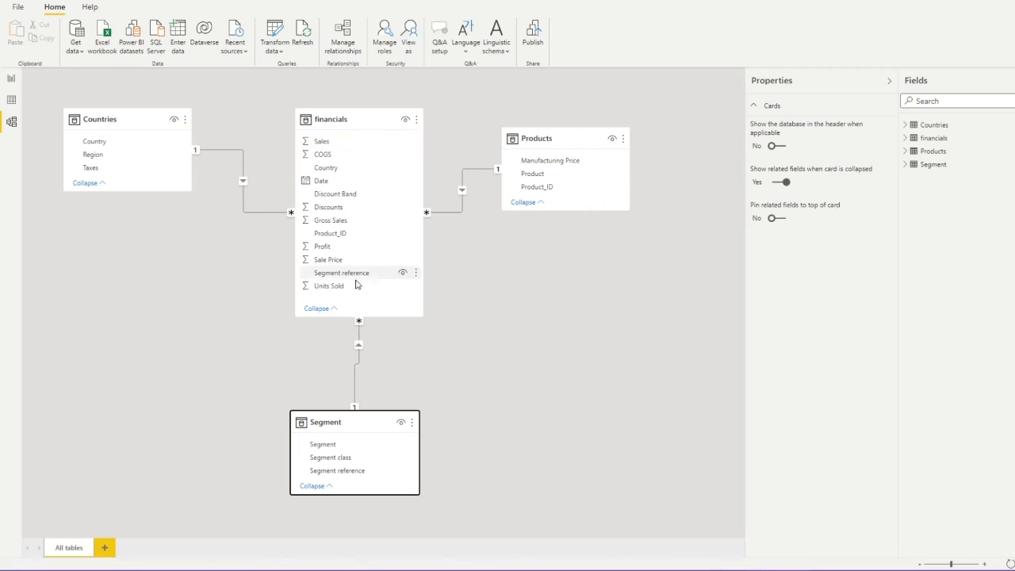
click(11, 78)
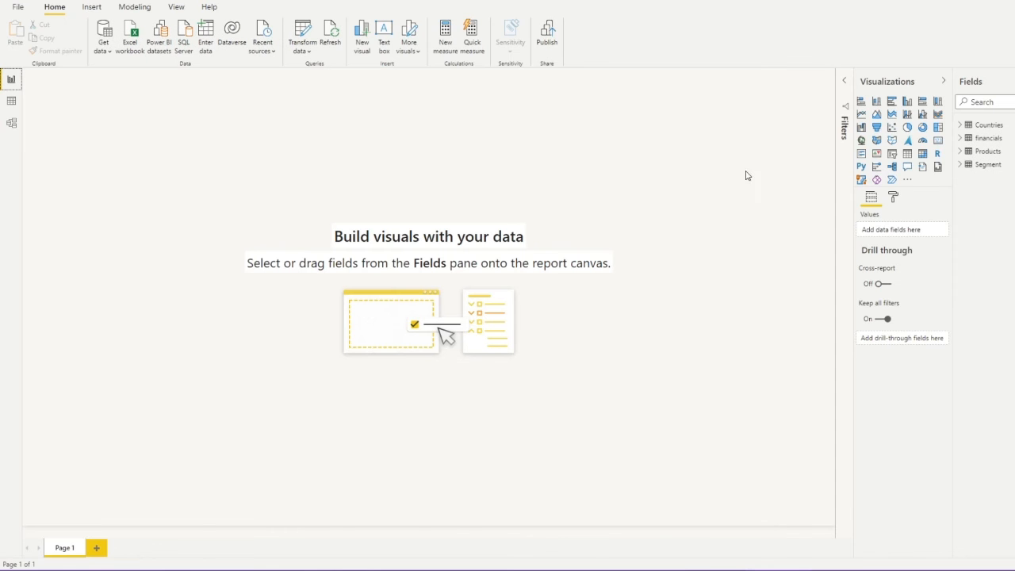
Add a line chart, enlarge it, and plot Profit from the financials table
click(860, 115)
drag(322, 317, 583, 419)
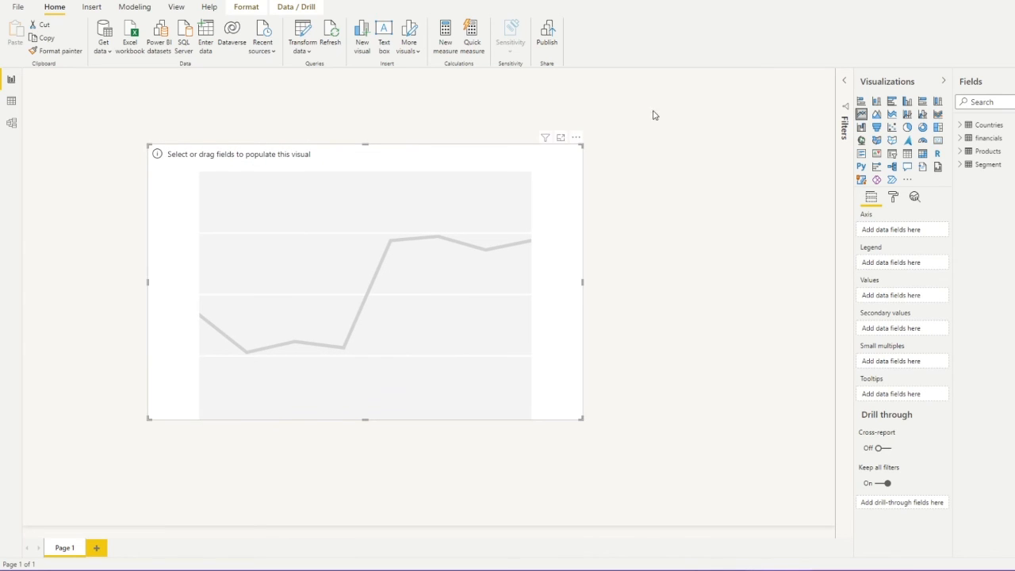
click(960, 139)
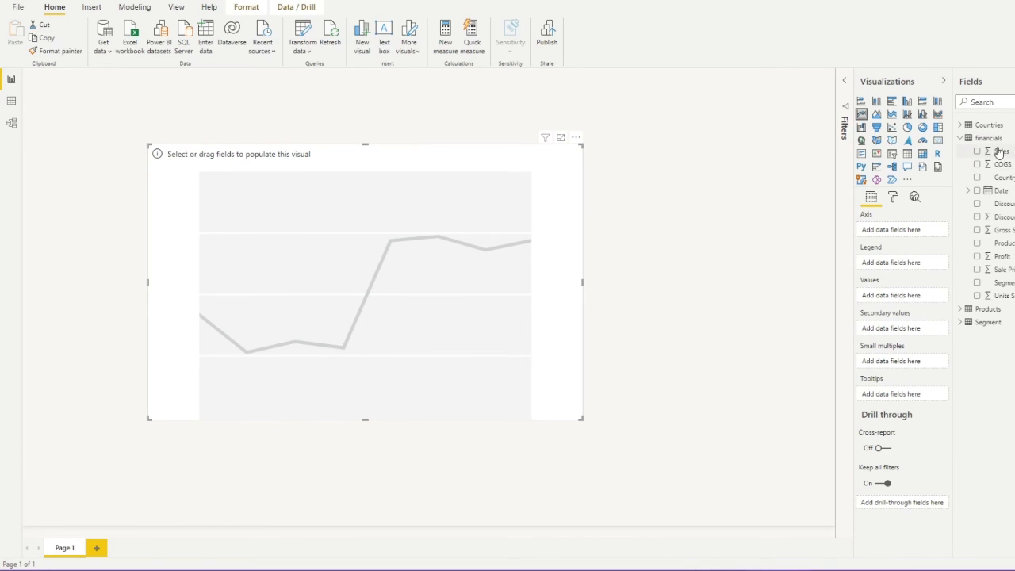
drag(1004, 260, 864, 295)
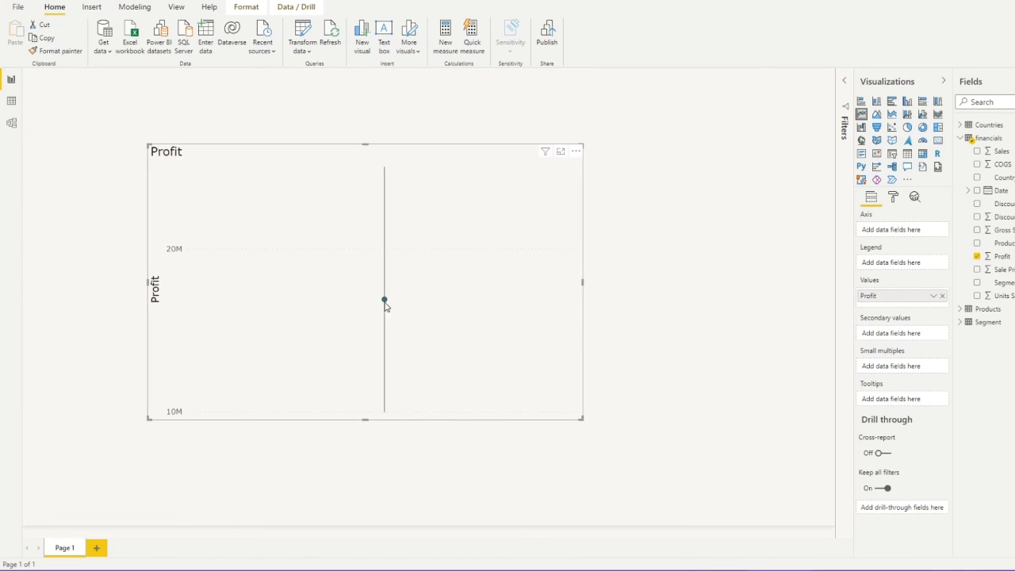
mouse_move(384, 303)
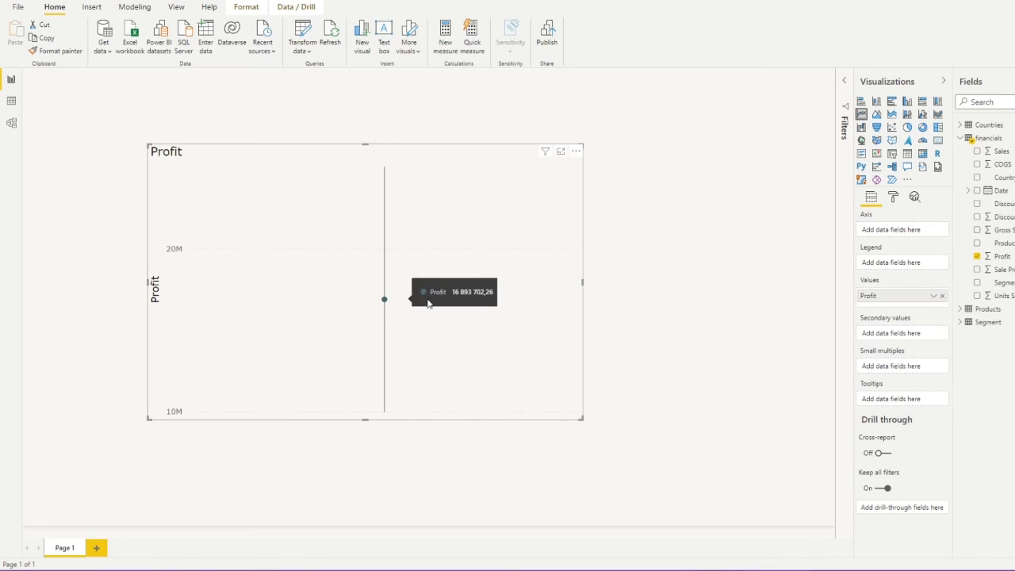
click(740, 288)
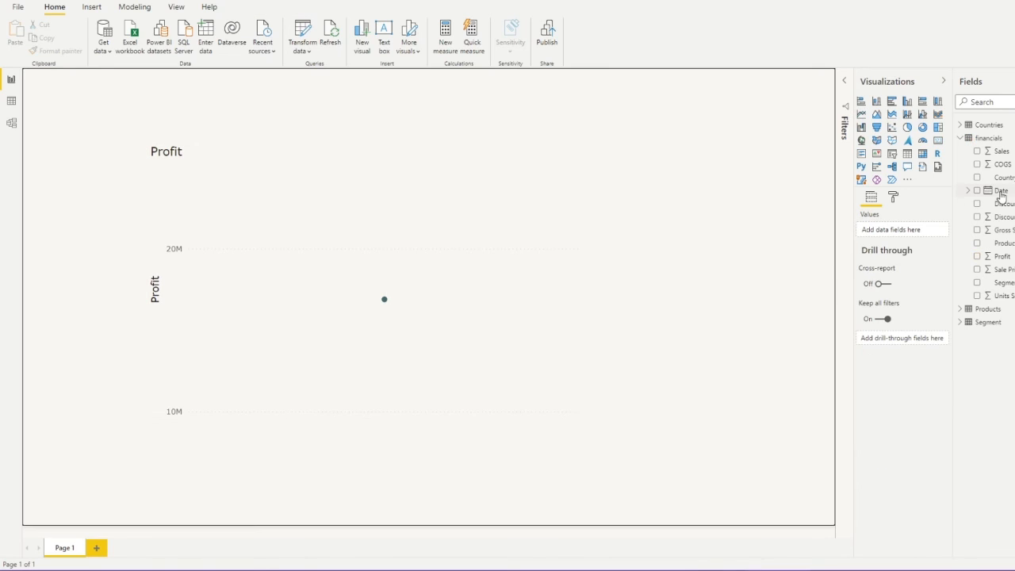
Put the Date hierarchy on the axis, expand down to Year and Quarter, then enlarge and move the chart up-left
click(968, 191)
drag(1007, 204, 905, 235)
click(452, 253)
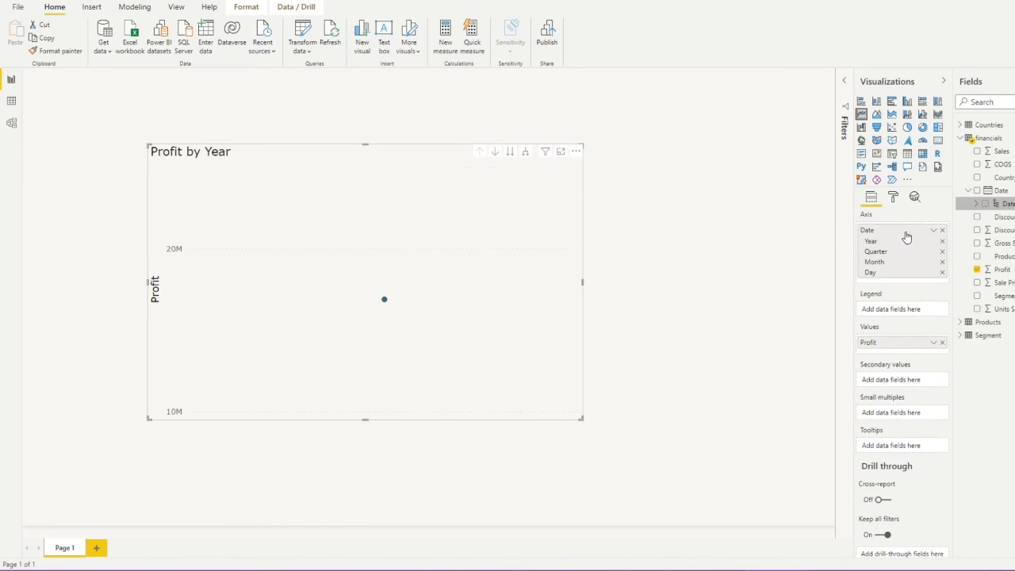
click(526, 154)
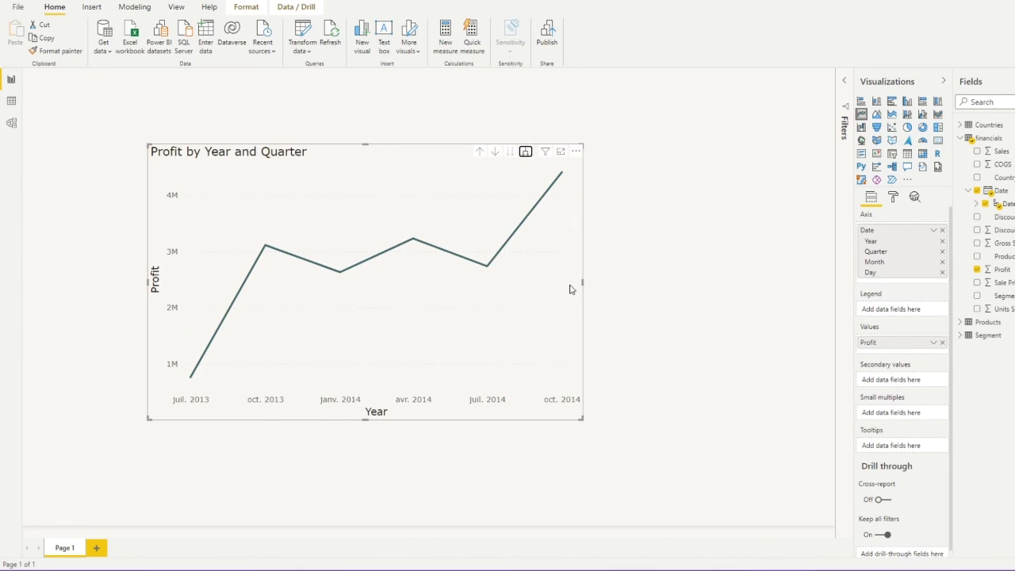
drag(581, 282, 767, 283)
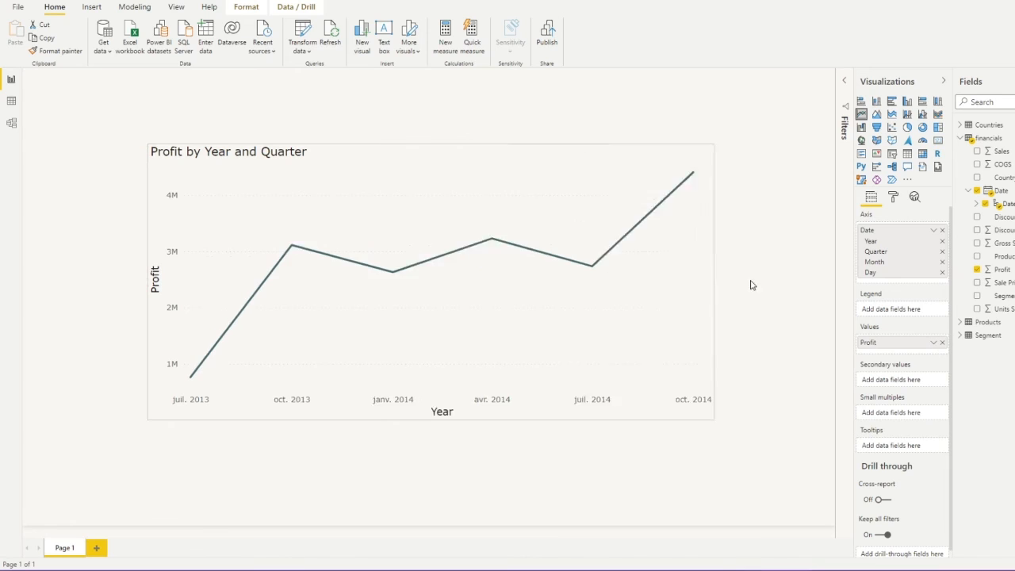
drag(461, 419, 460, 465)
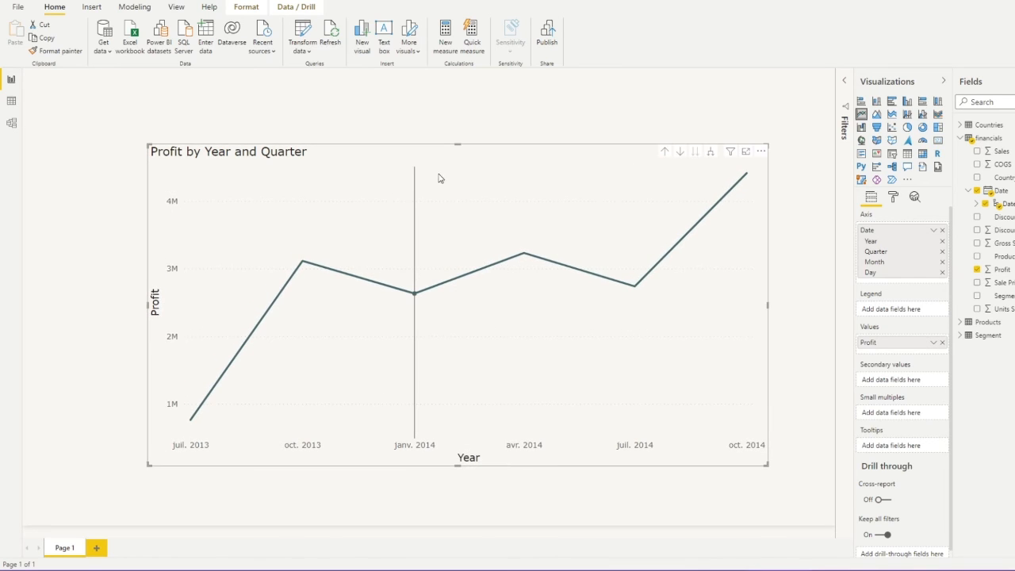
drag(439, 178, 380, 170)
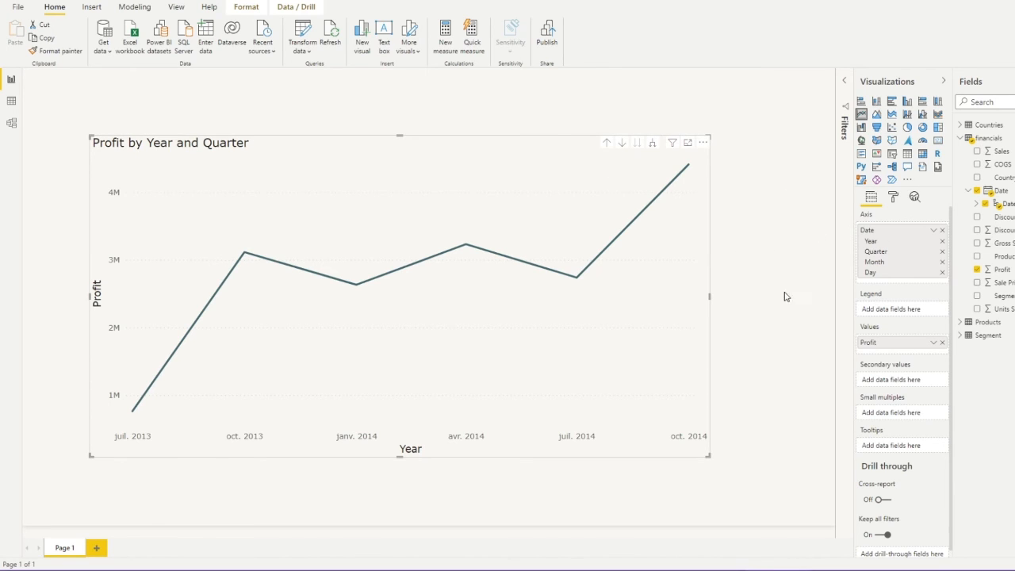
click(779, 191)
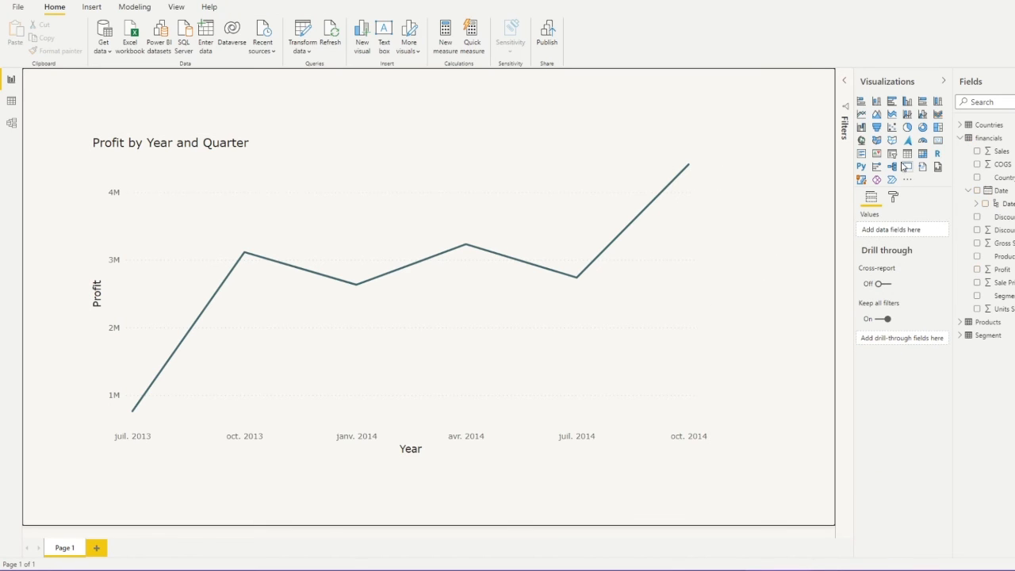
Add two slicers shaped as short wide boxes across the page top, shrinking the chart below
click(892, 155)
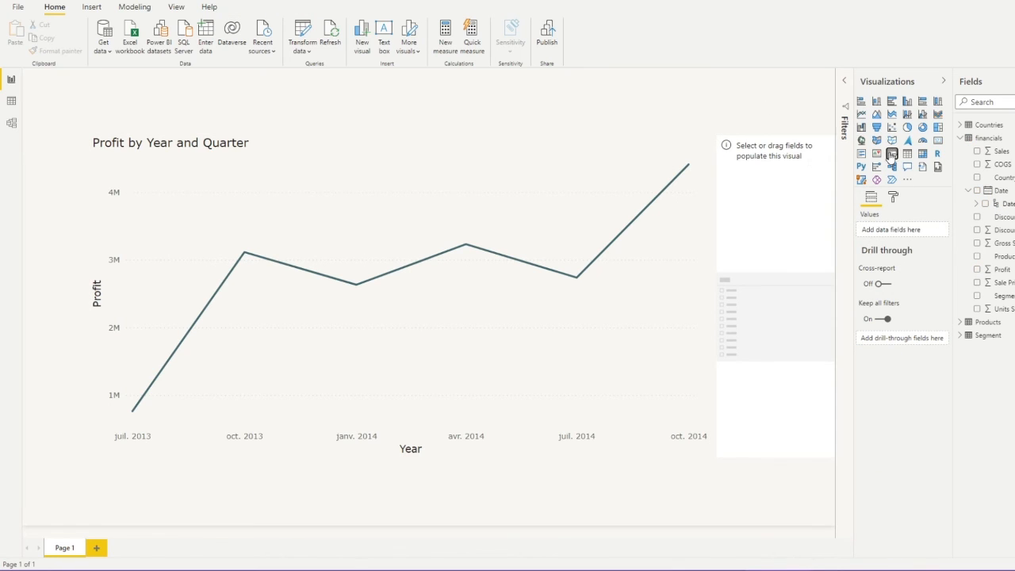
drag(891, 155, 99, 93)
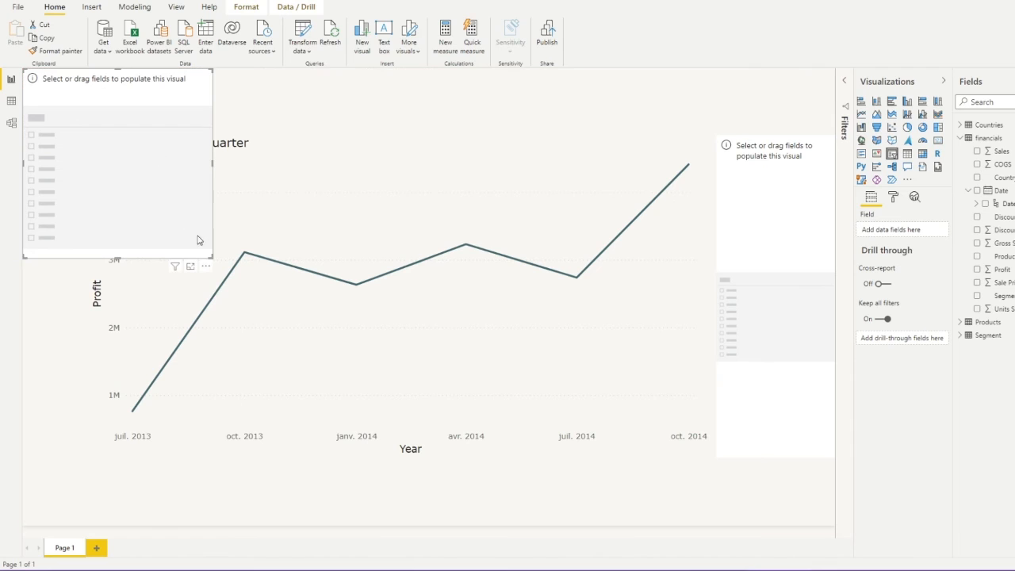
drag(208, 259, 279, 128)
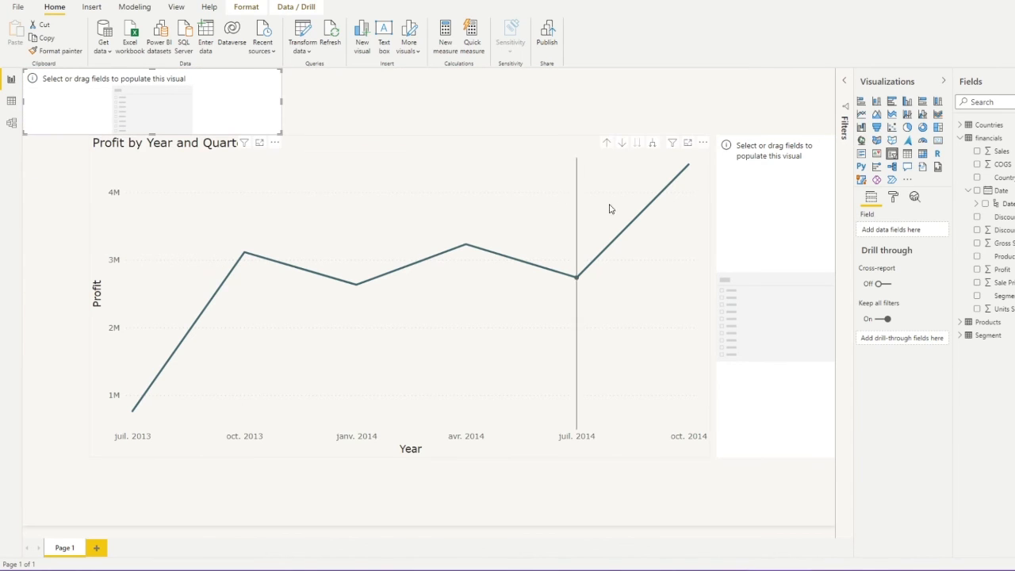
click(741, 272)
drag(724, 454, 601, 214)
drag(722, 190, 715, 124)
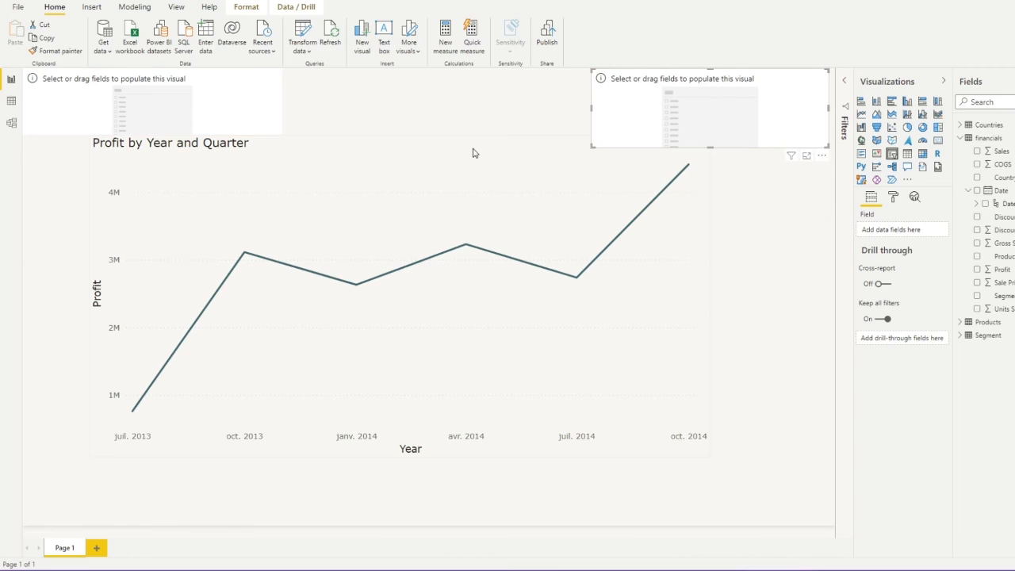
click(447, 139)
drag(400, 136, 400, 149)
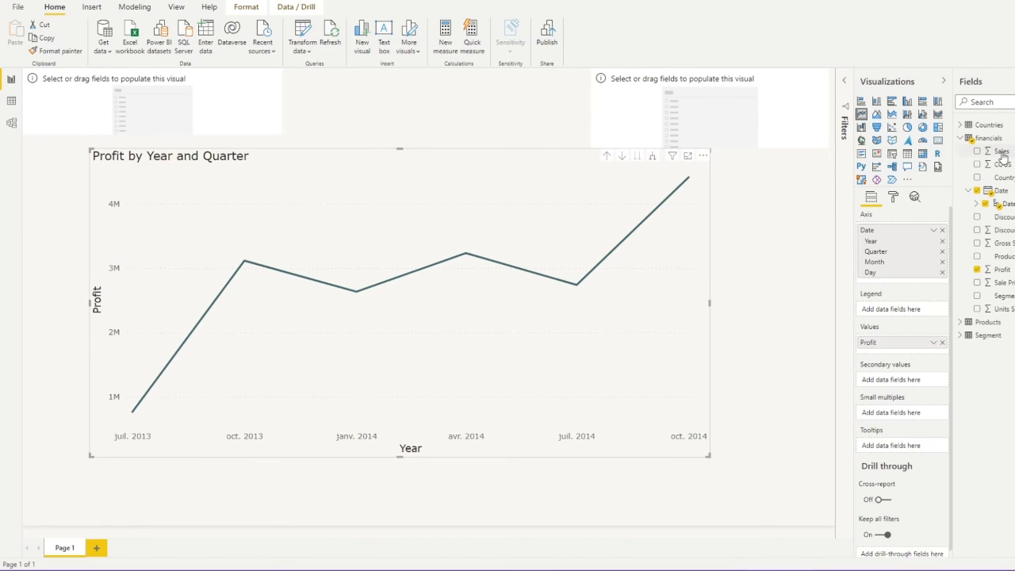
Fill the right slicer with Product, make it a dropdown, and select VTT
click(959, 139)
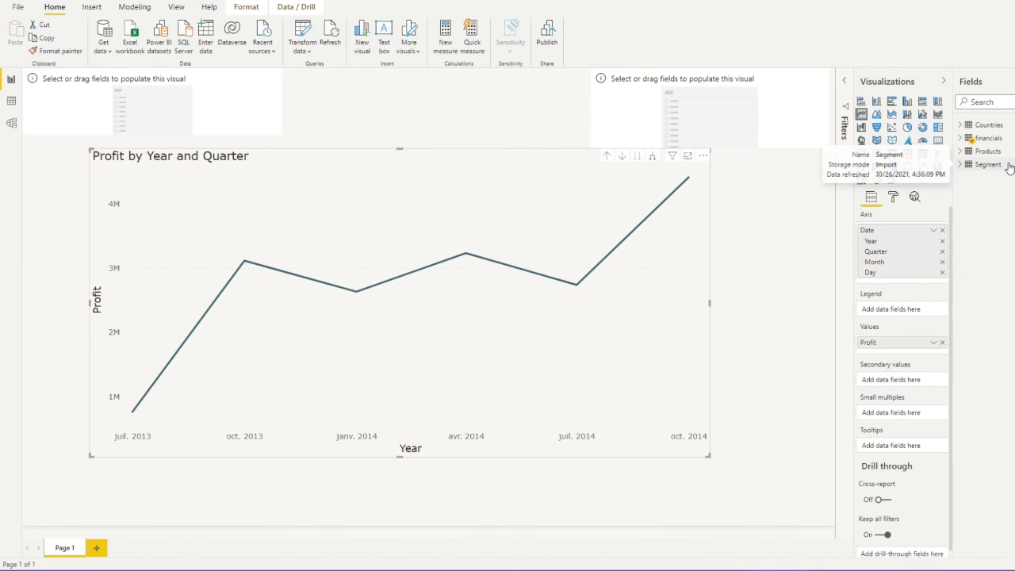
click(960, 152)
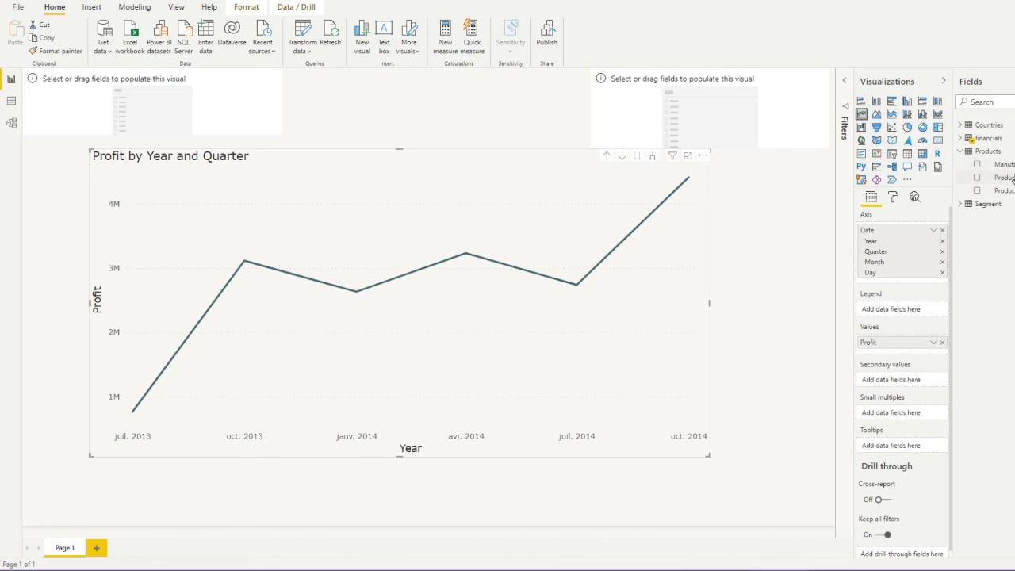
drag(1011, 180, 757, 125)
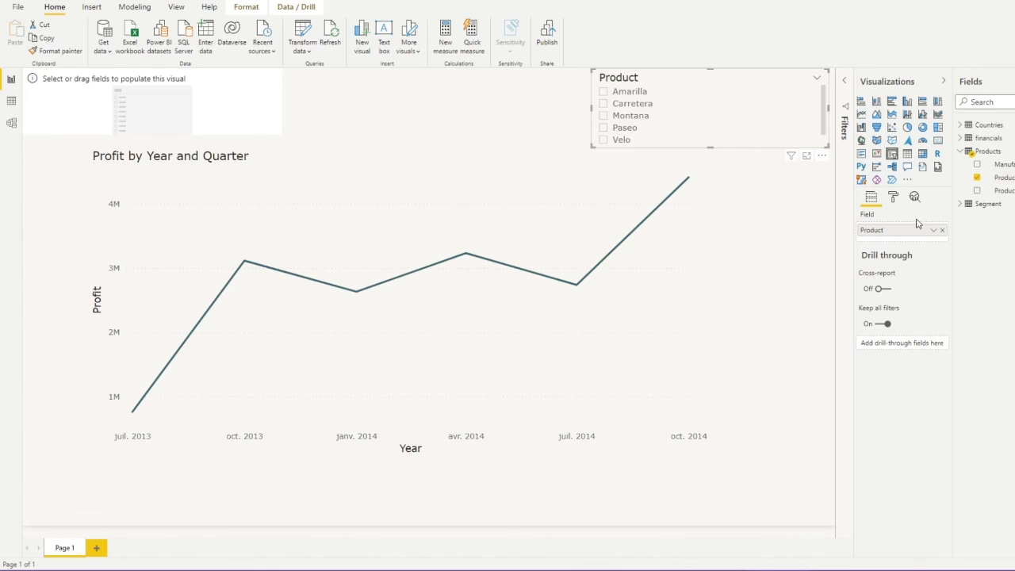
click(816, 78)
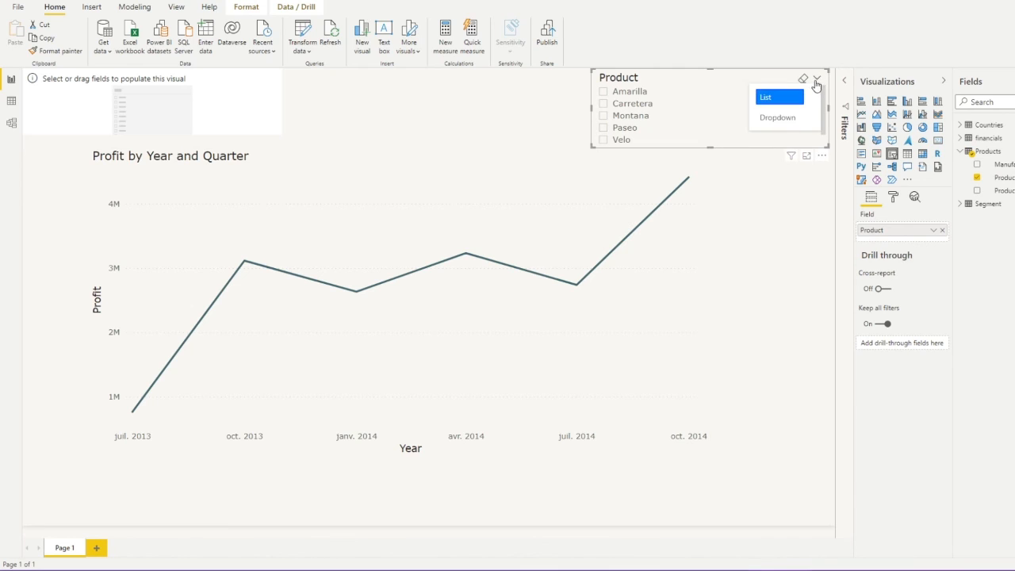
click(781, 116)
drag(716, 152, 716, 126)
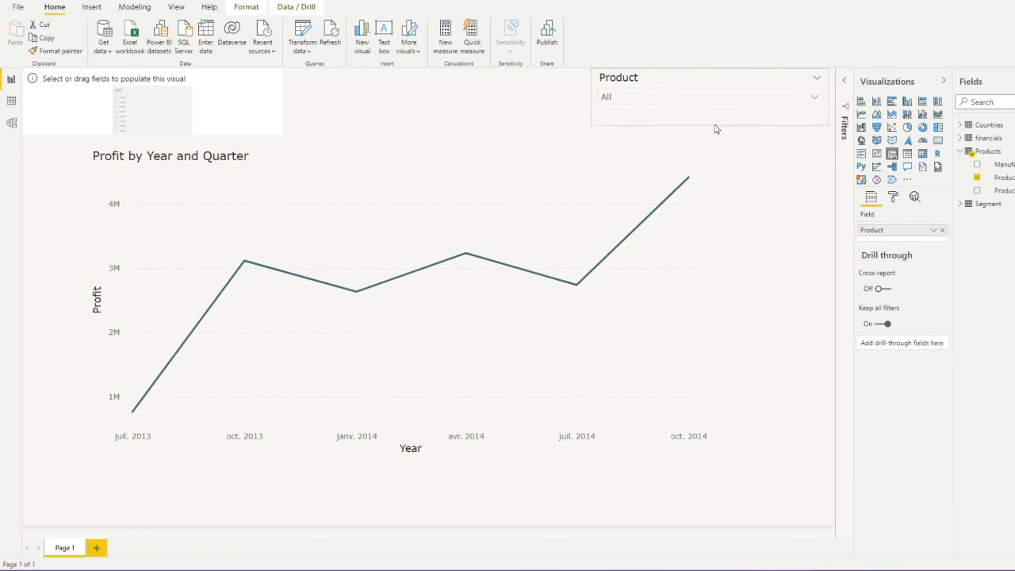
click(813, 97)
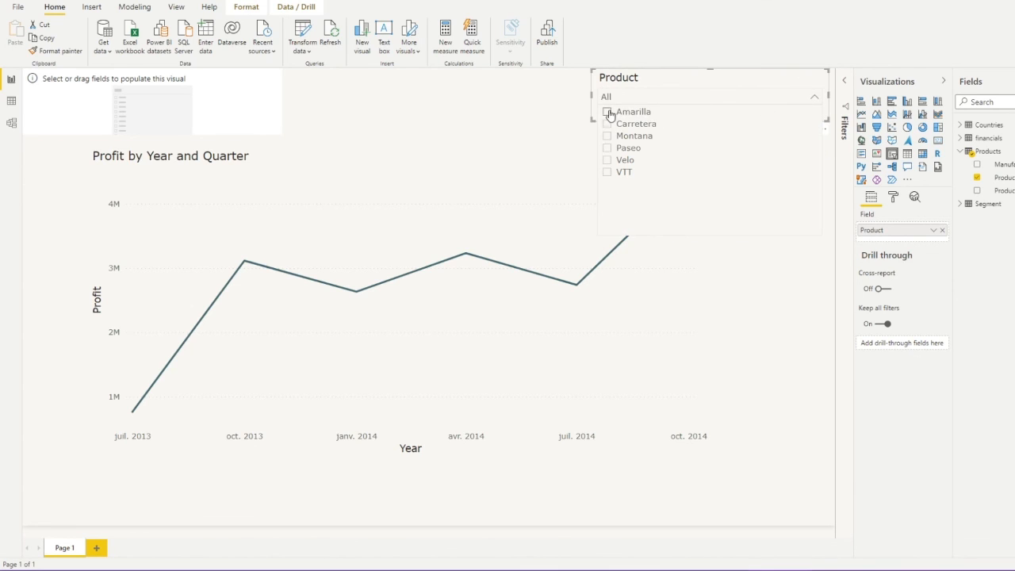
click(608, 172)
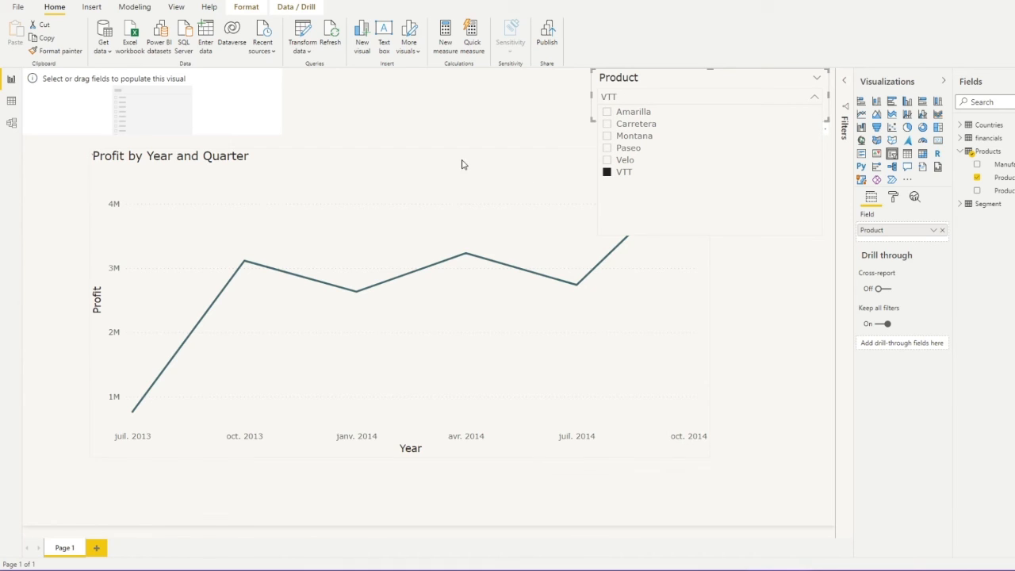
click(488, 111)
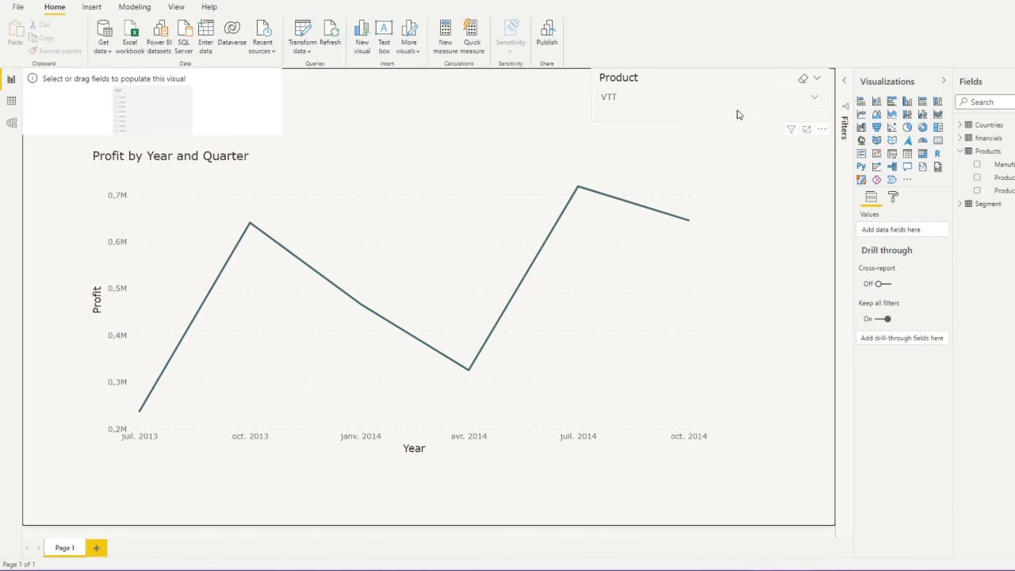
click(687, 98)
click(269, 126)
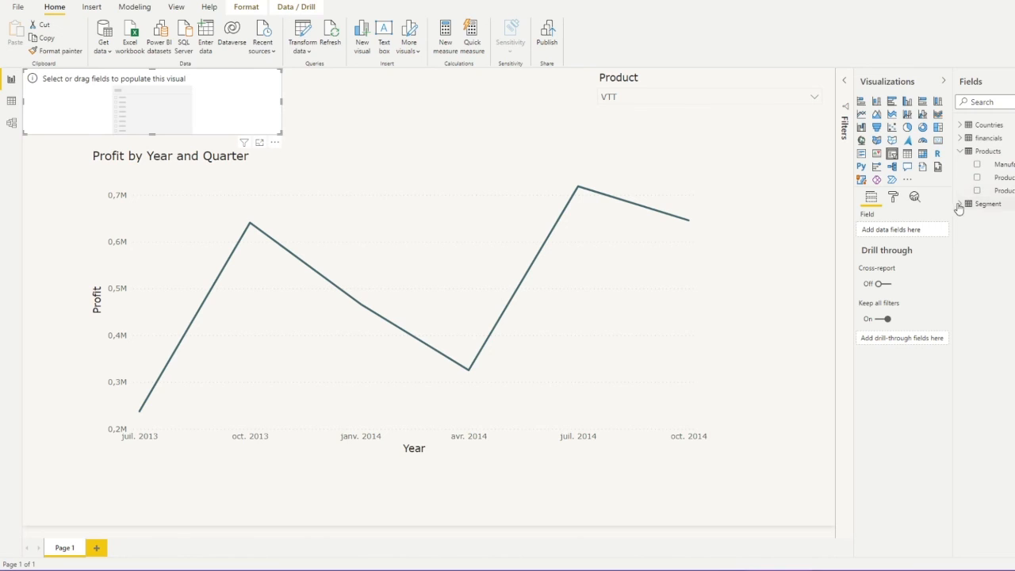
click(960, 151)
Put Region from Countries into the top-left slicer and set its orientation to Horizontal
click(961, 139)
click(961, 139)
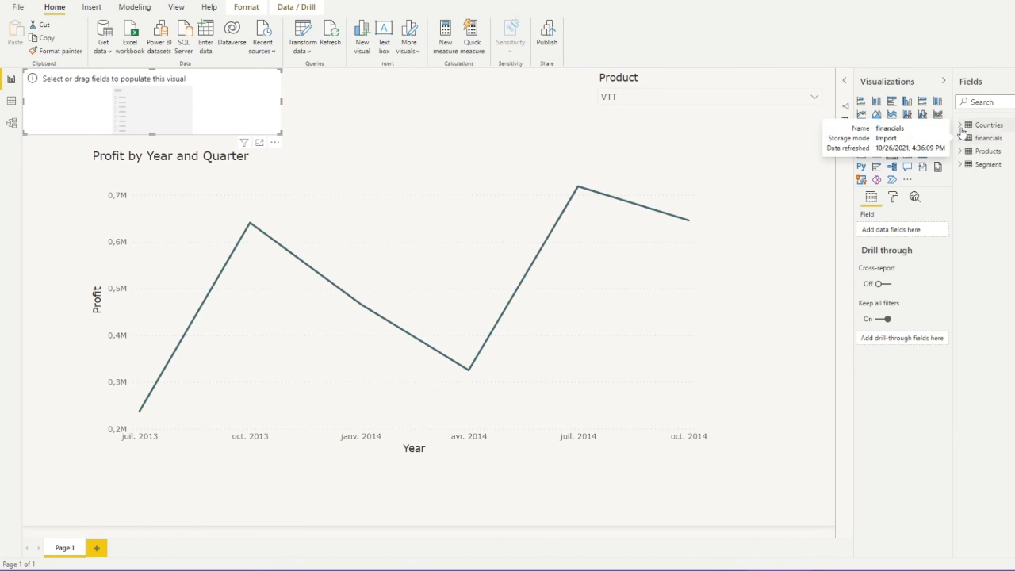
click(960, 126)
drag(1004, 157, 910, 229)
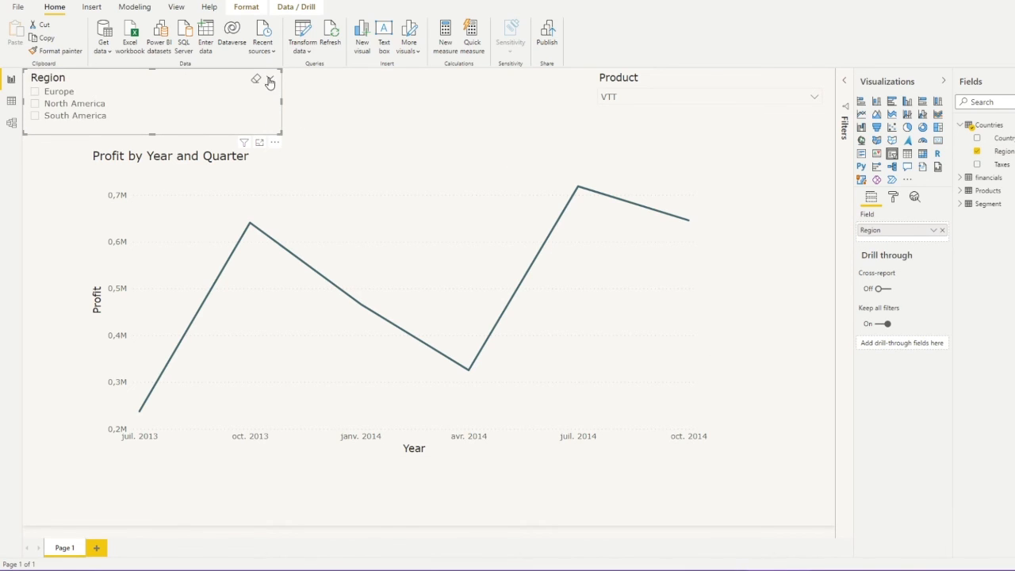
click(893, 197)
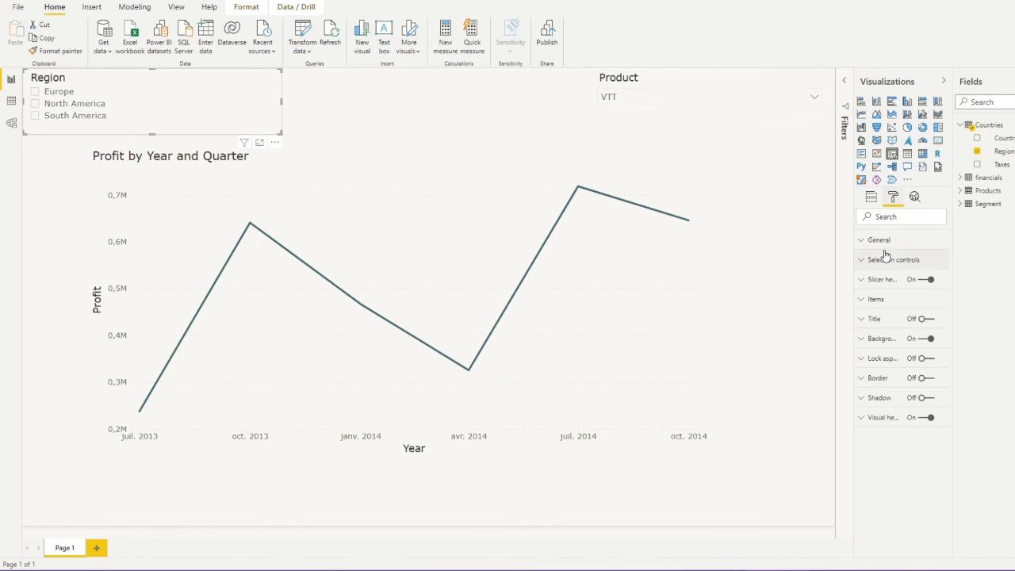
click(882, 241)
click(912, 344)
click(903, 366)
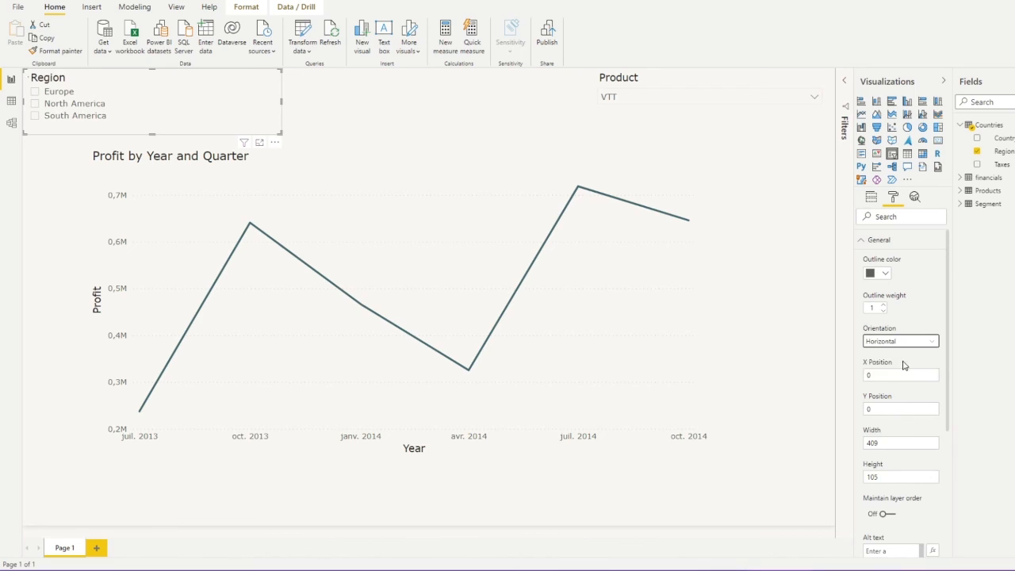
Resize the Region slicer and give it a dark blue-grey background
drag(279, 132, 300, 119)
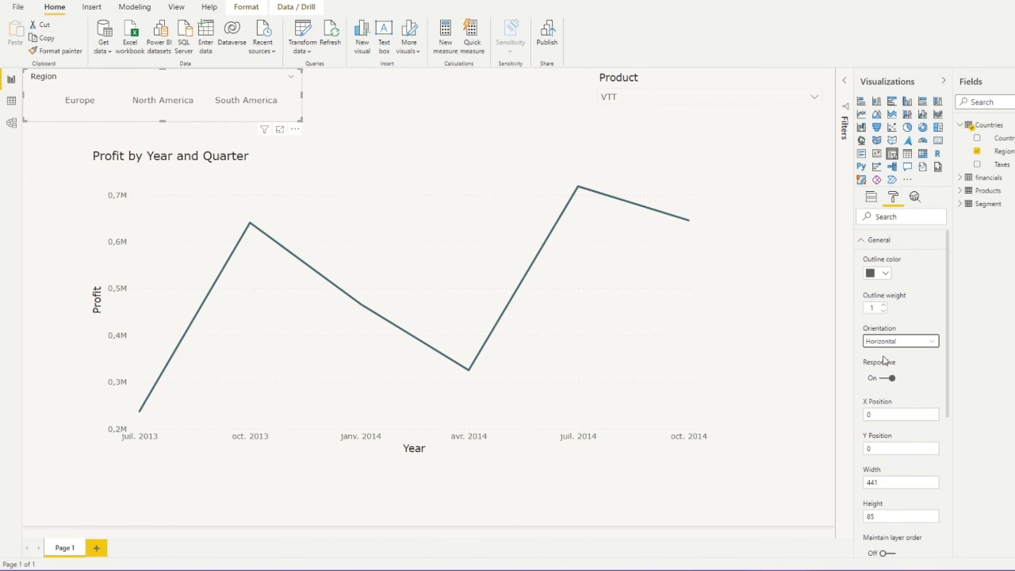
click(884, 243)
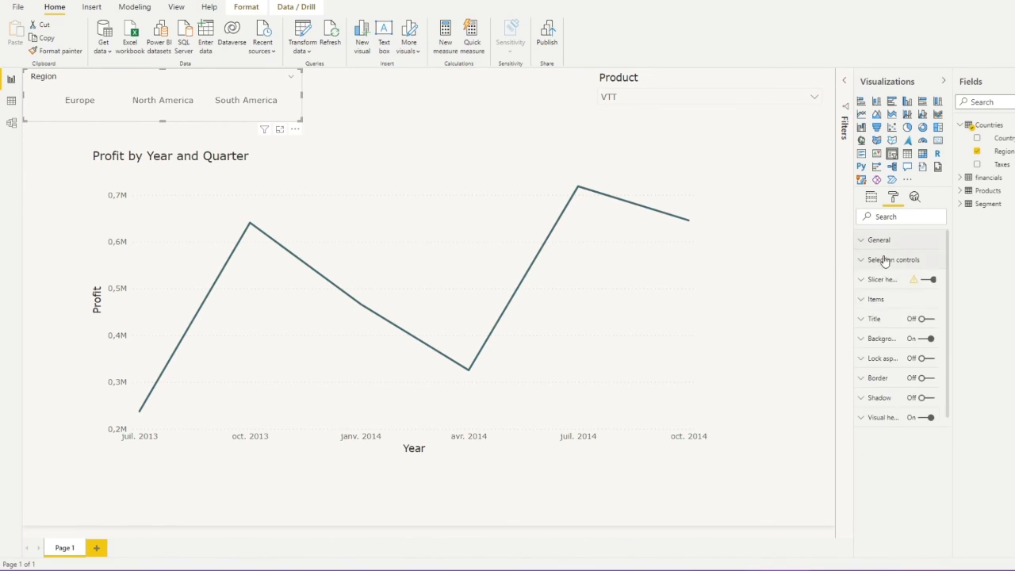
click(887, 343)
click(887, 373)
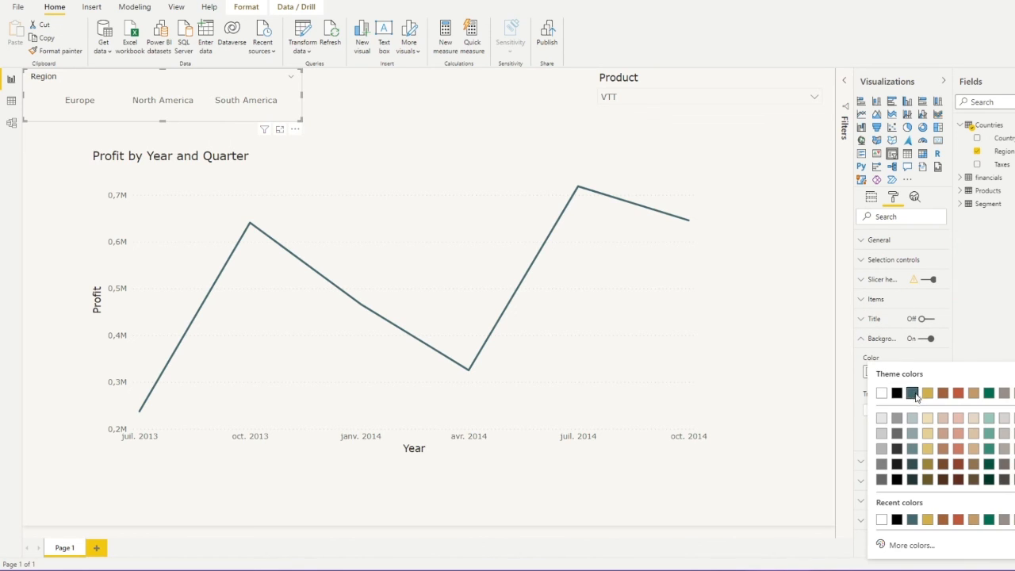
click(912, 393)
click(359, 84)
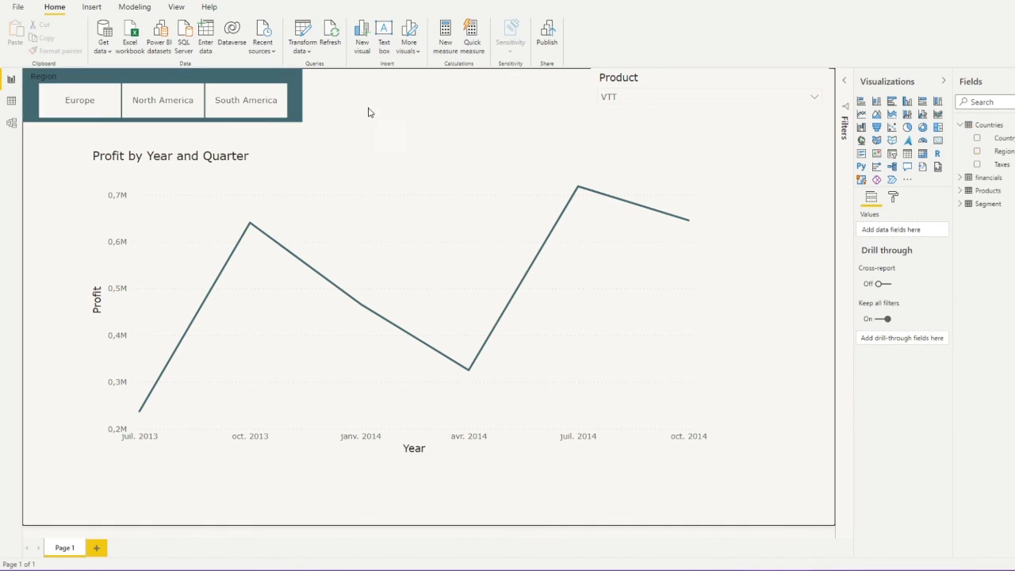
Widen the Region slicer, try South America and North America, then filter to Europe
click(303, 123)
mouse_move(303, 122)
mouse_down()
mouse_move(340, 126)
mouse_move(311, 124)
mouse_up()
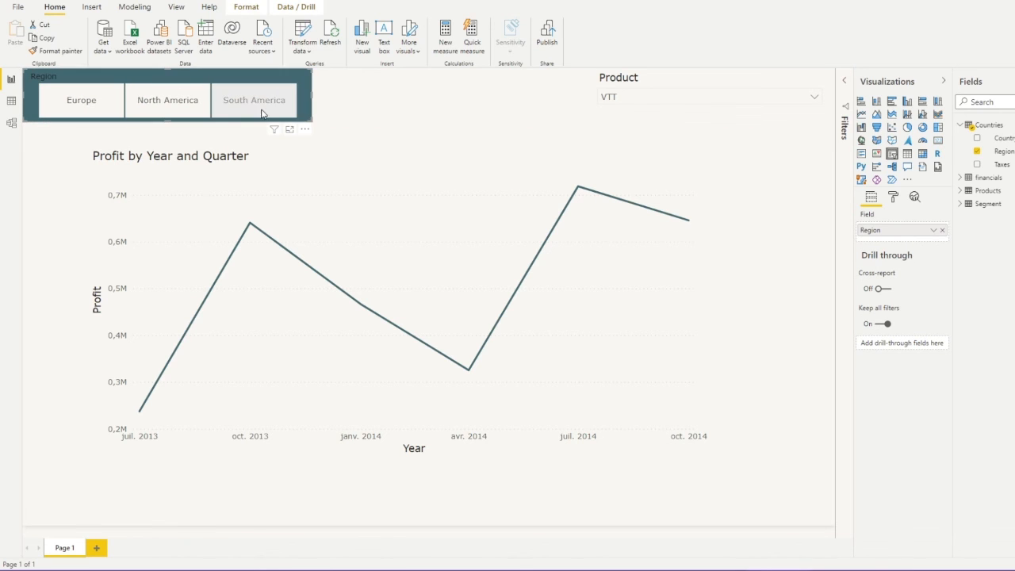
click(261, 113)
click(171, 113)
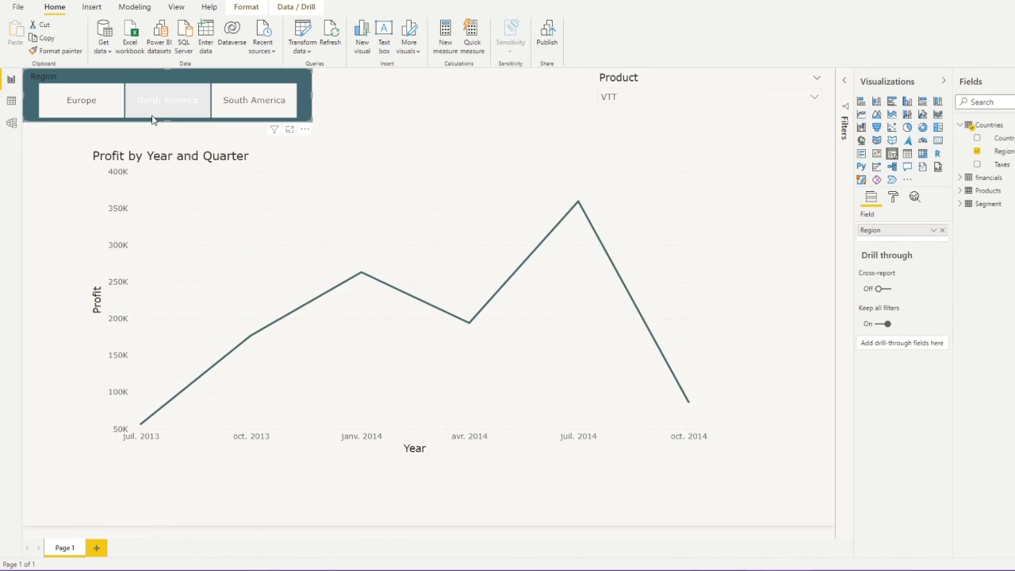
click(87, 111)
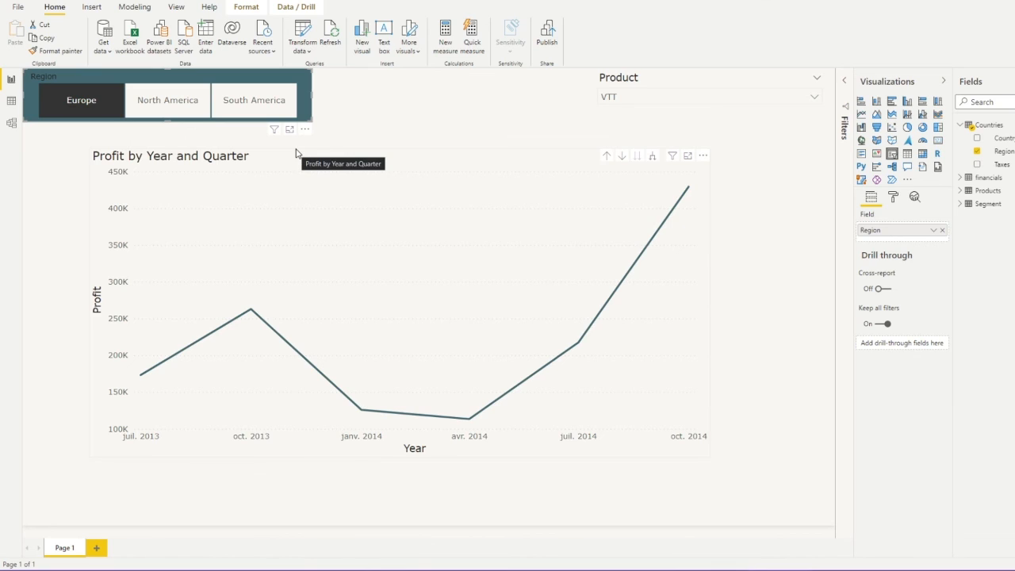
click(454, 106)
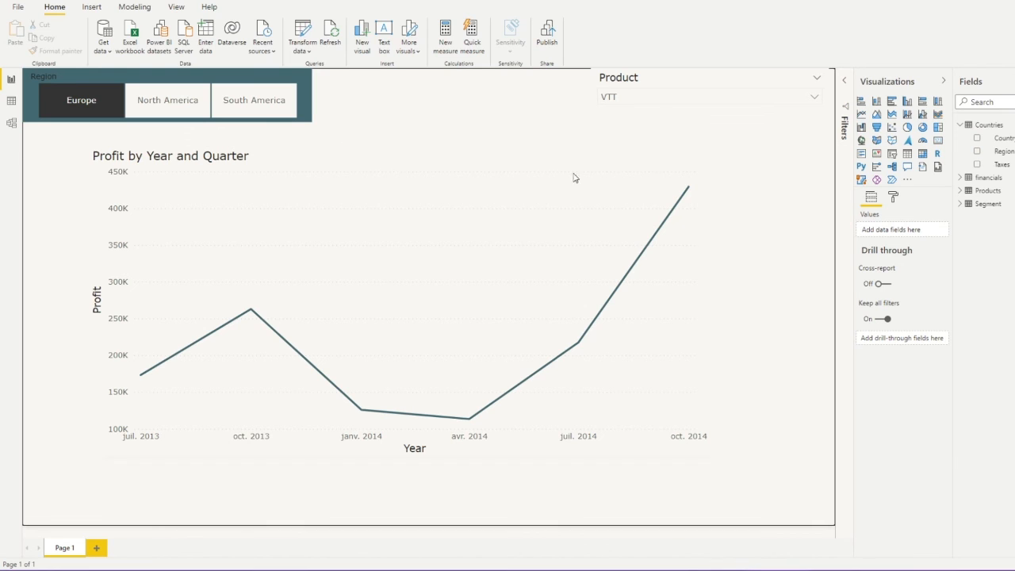
Change the profit chart to a stacked area chart with Country as legend, then test regions ending on Europe
click(512, 172)
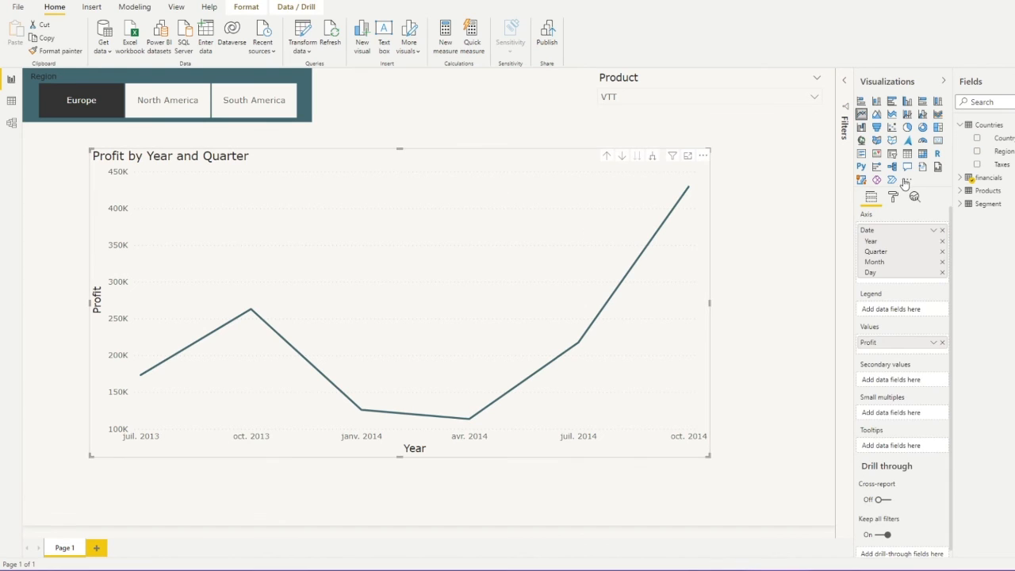
click(891, 115)
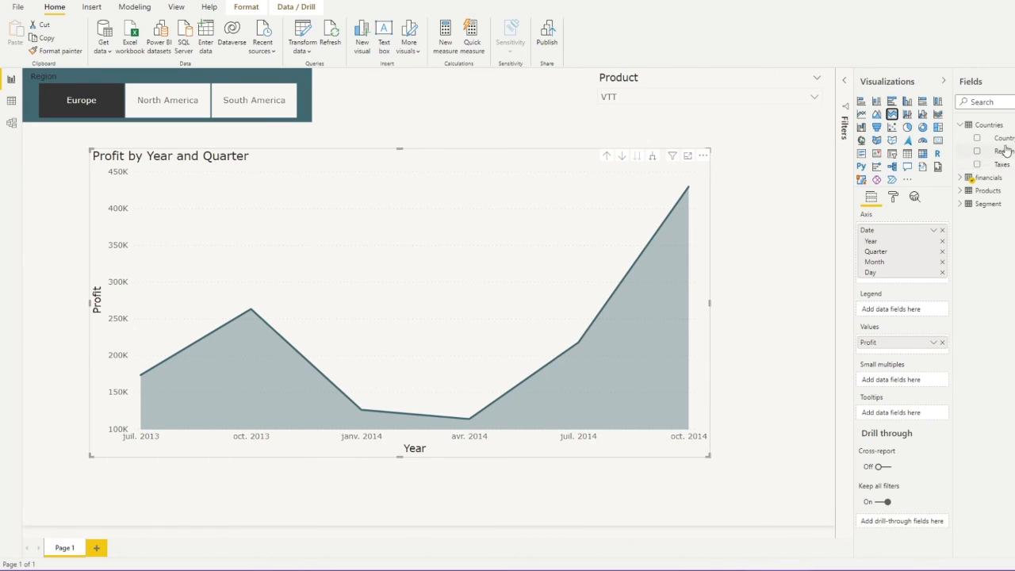
drag(1003, 139, 912, 310)
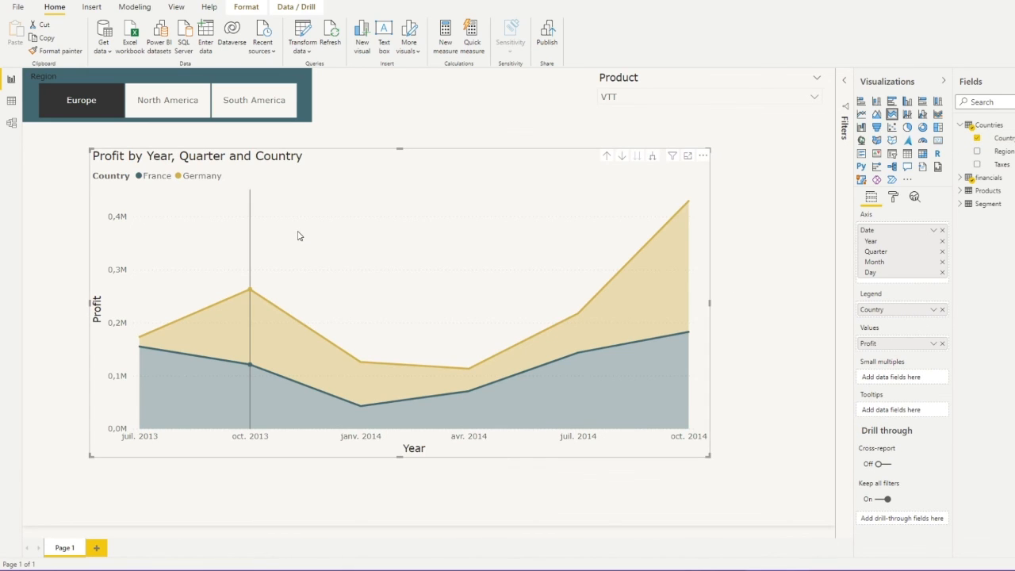
click(74, 108)
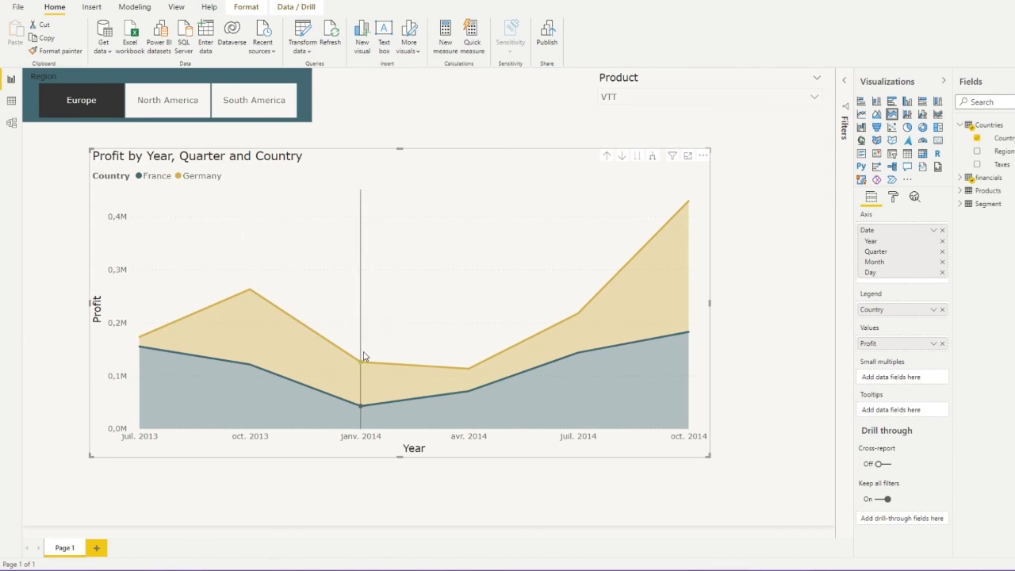
click(166, 104)
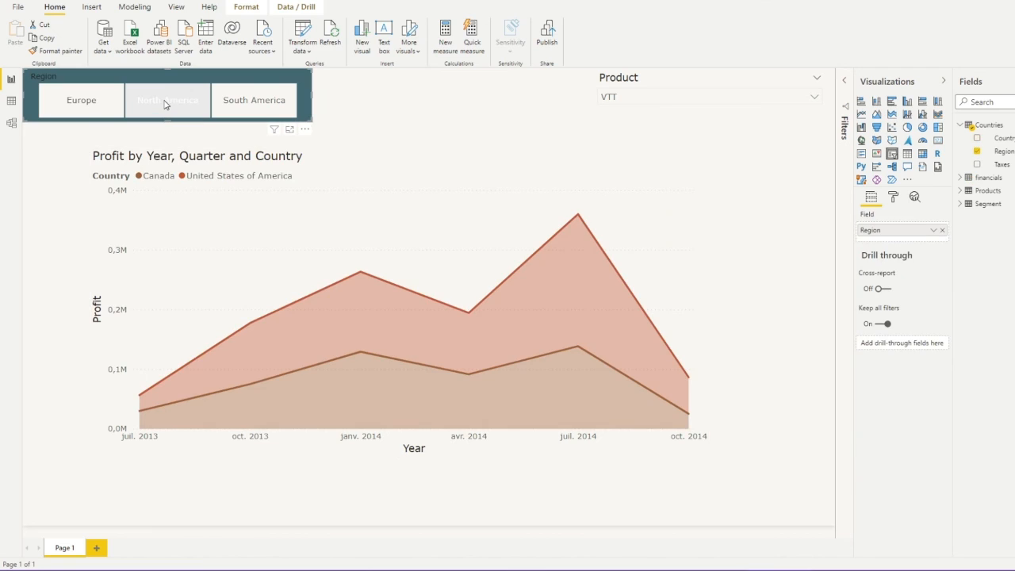
click(232, 107)
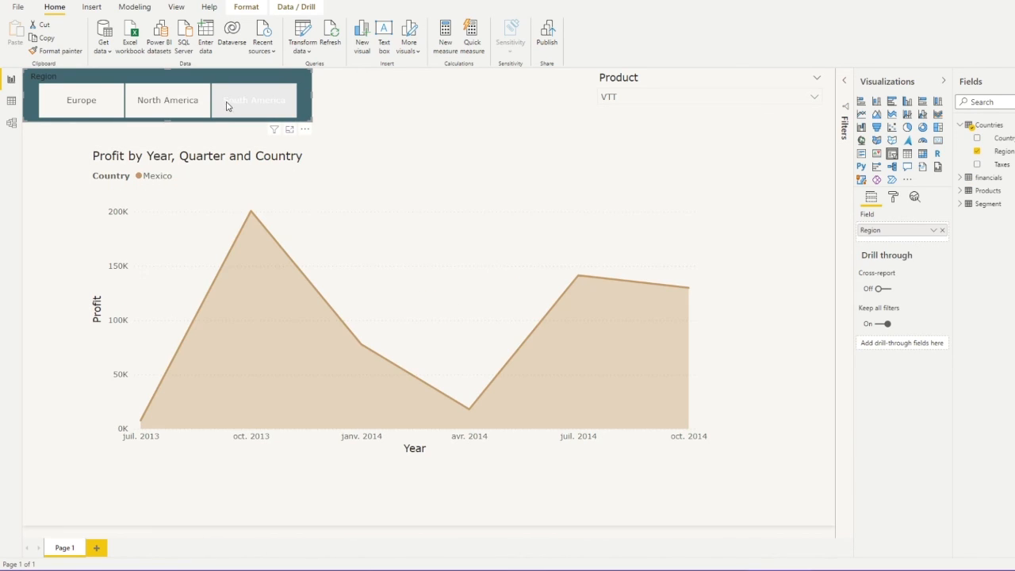
click(79, 103)
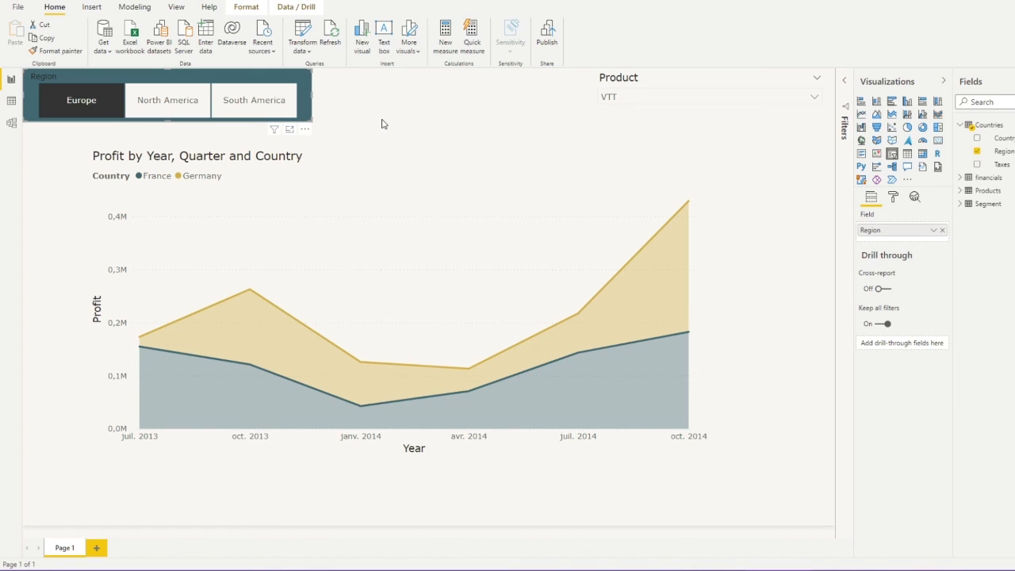
Turn on the Region slicer's Select all option and select all regions, showing five countries
click(549, 112)
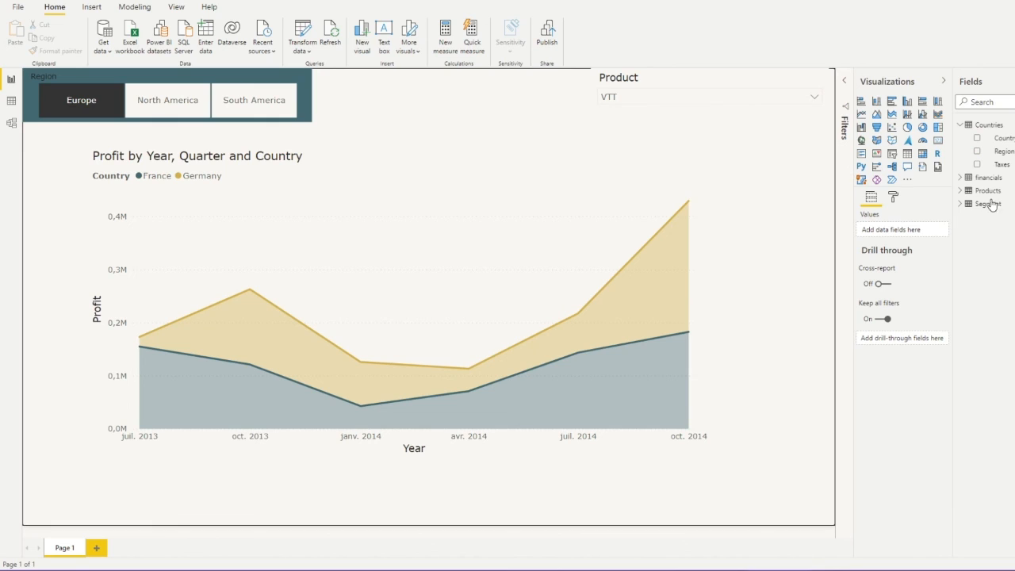
click(961, 204)
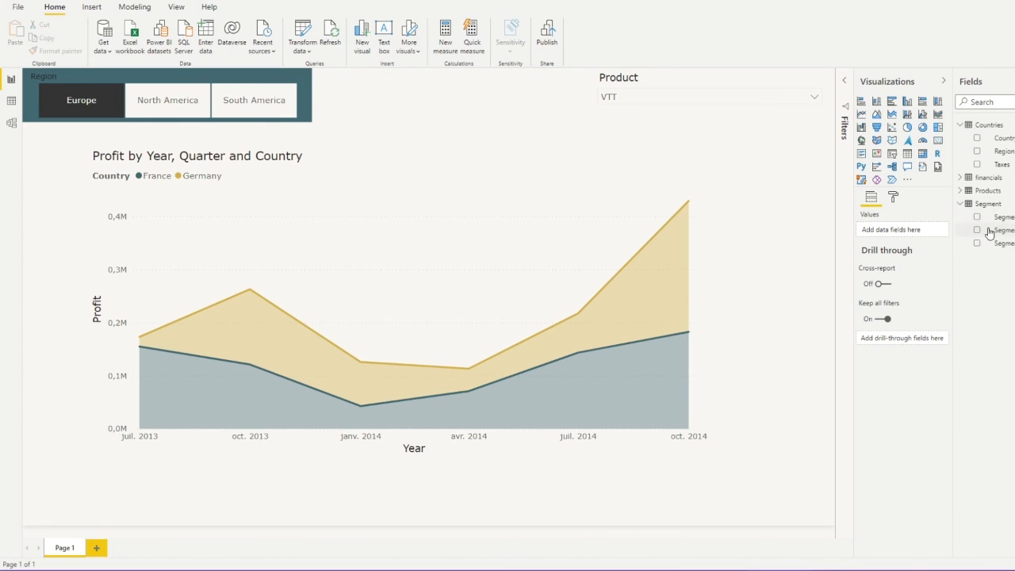
click(960, 205)
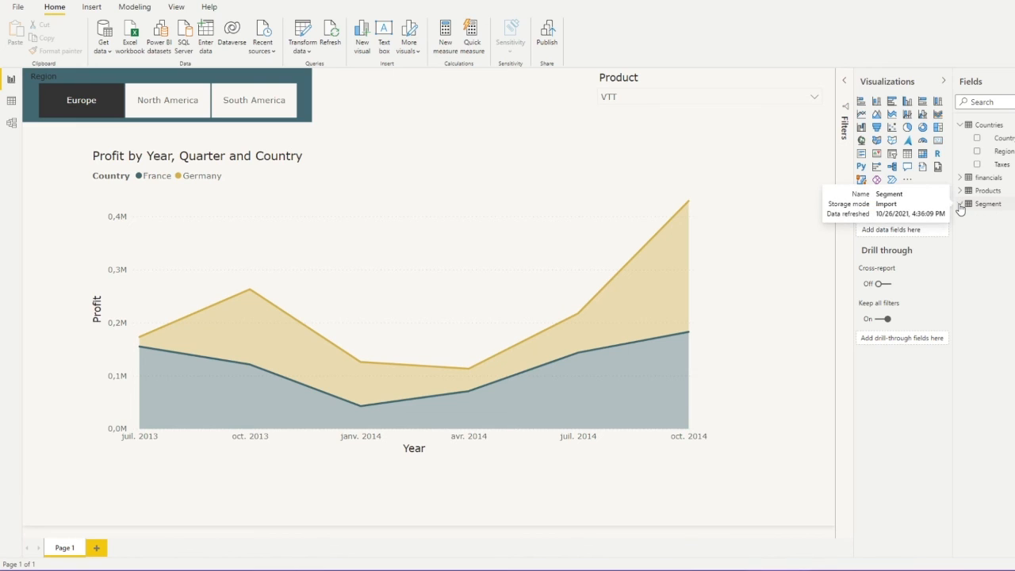
click(493, 118)
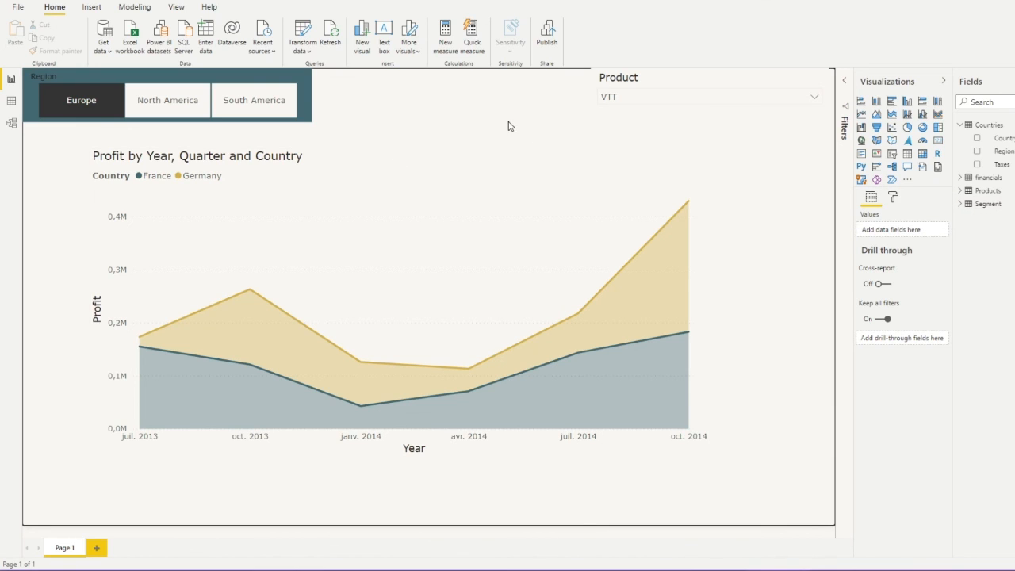
click(273, 125)
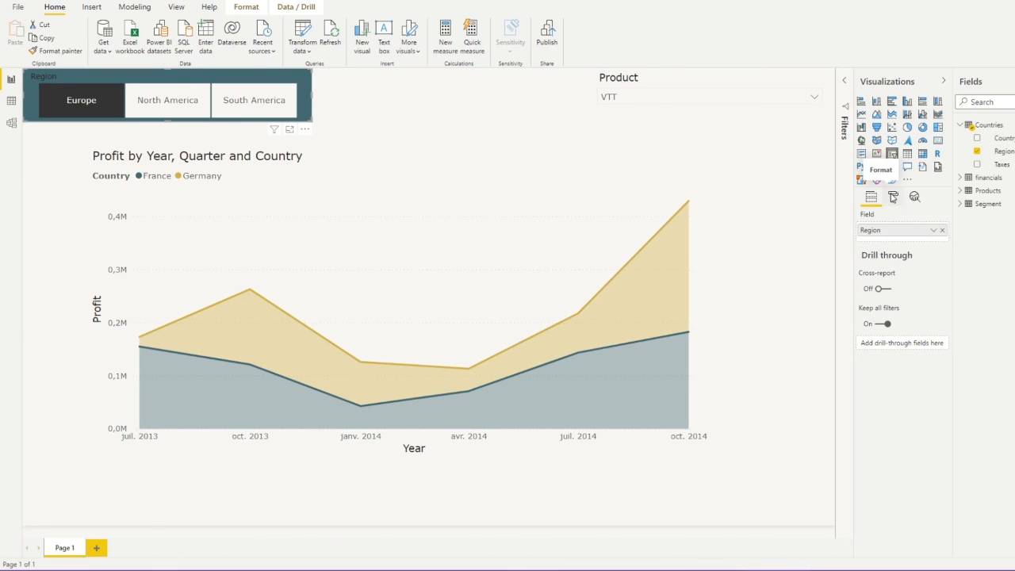
click(893, 199)
click(876, 260)
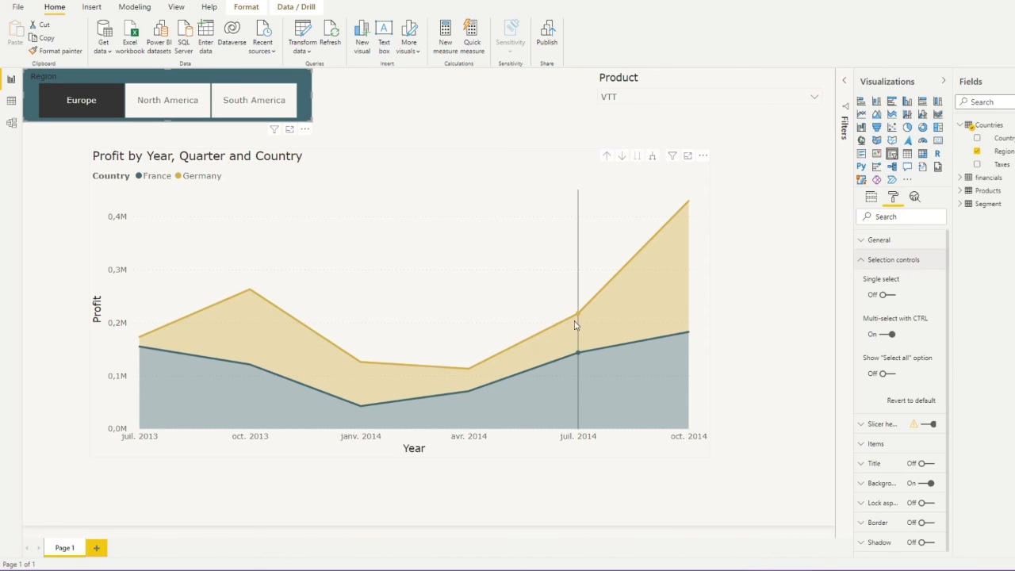
click(886, 373)
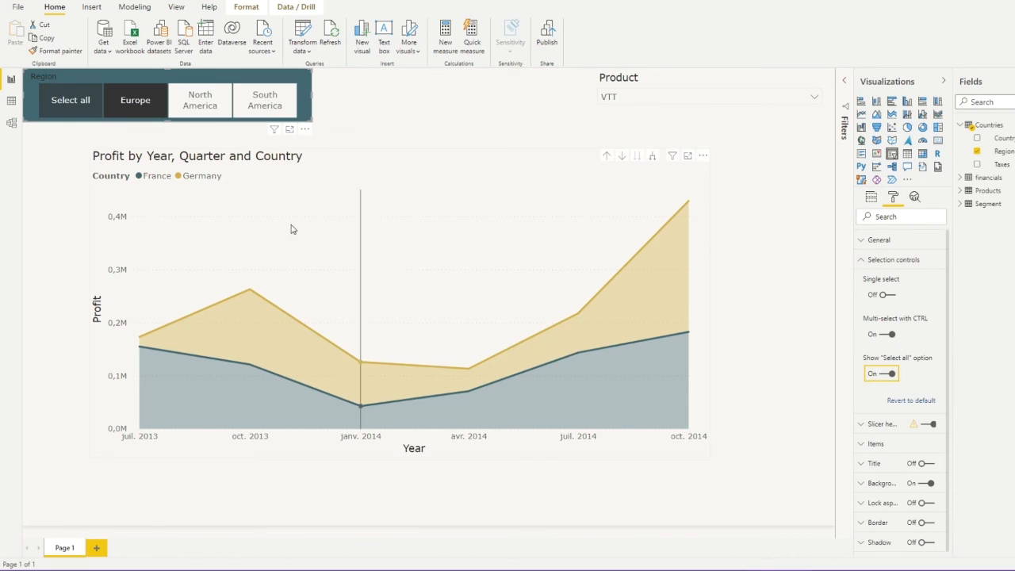
click(65, 101)
click(448, 139)
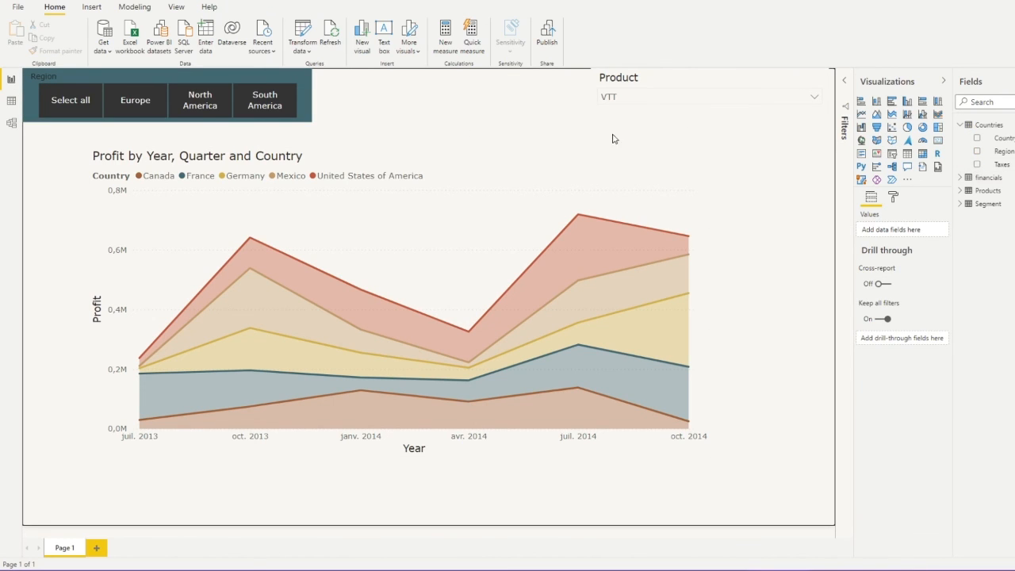
Add a third slicer between Region and Product, fill it with Segment, and make it a dropdown
click(891, 153)
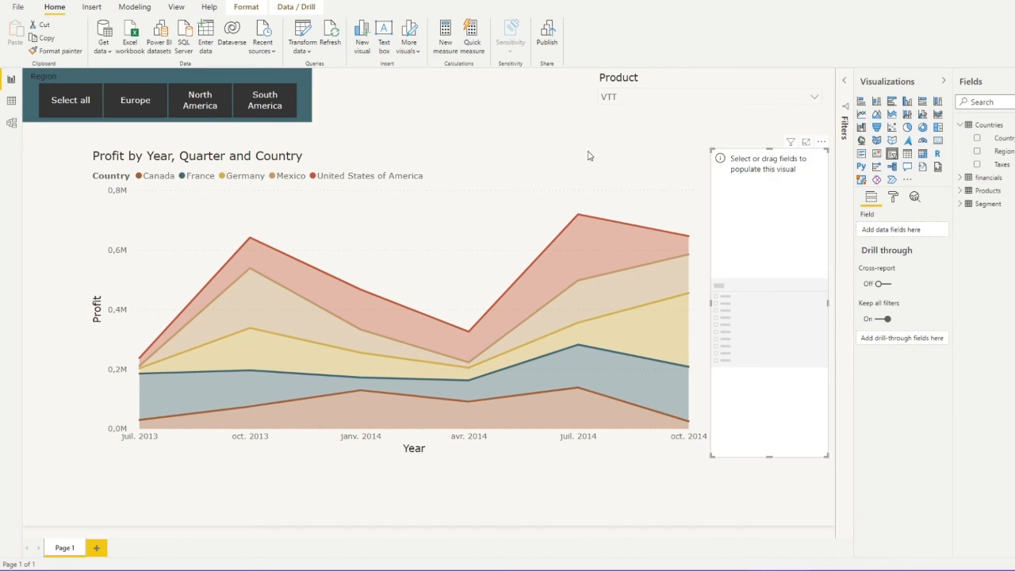
drag(711, 457, 590, 212)
drag(782, 184, 516, 103)
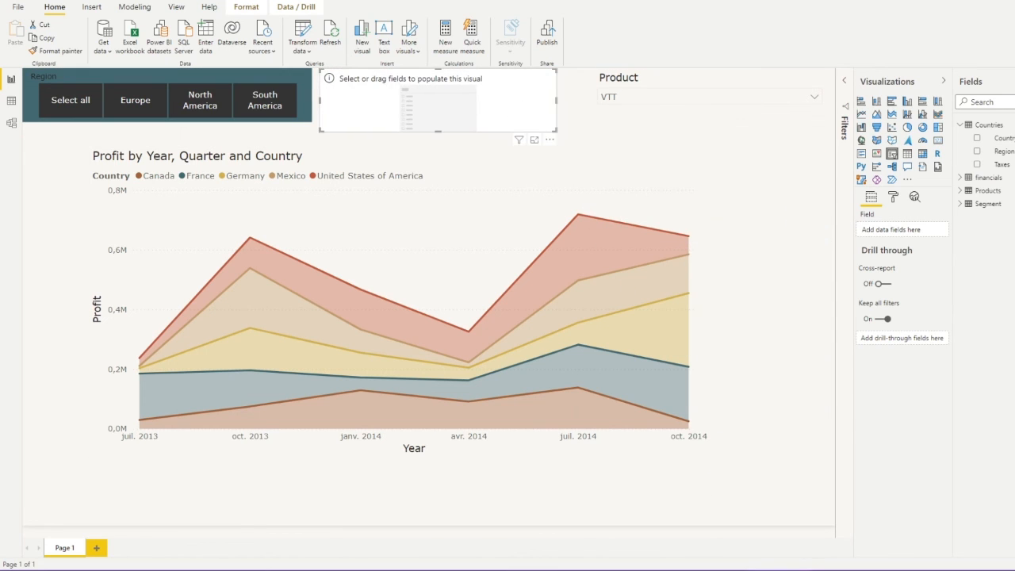
click(983, 204)
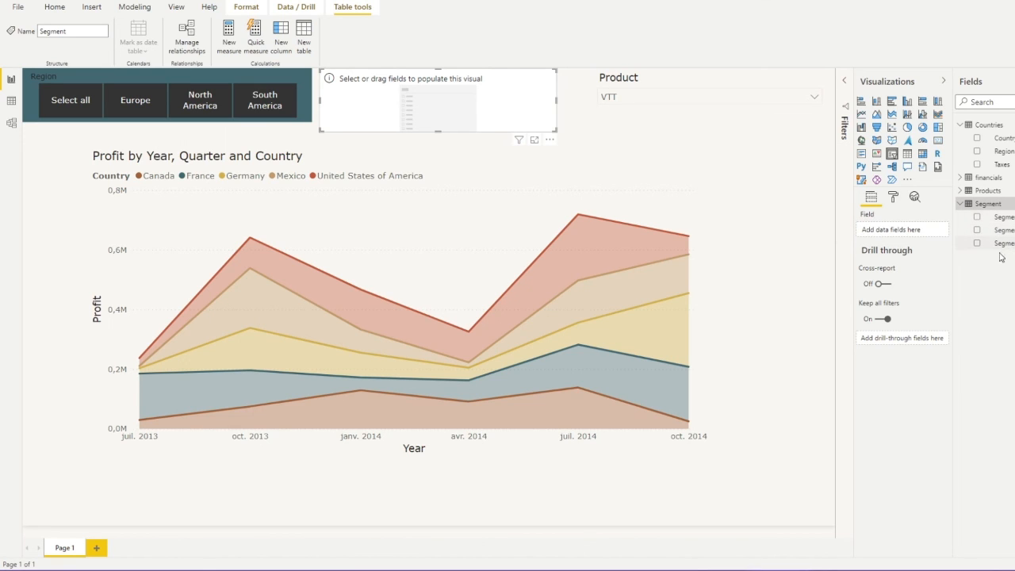
drag(999, 220, 890, 230)
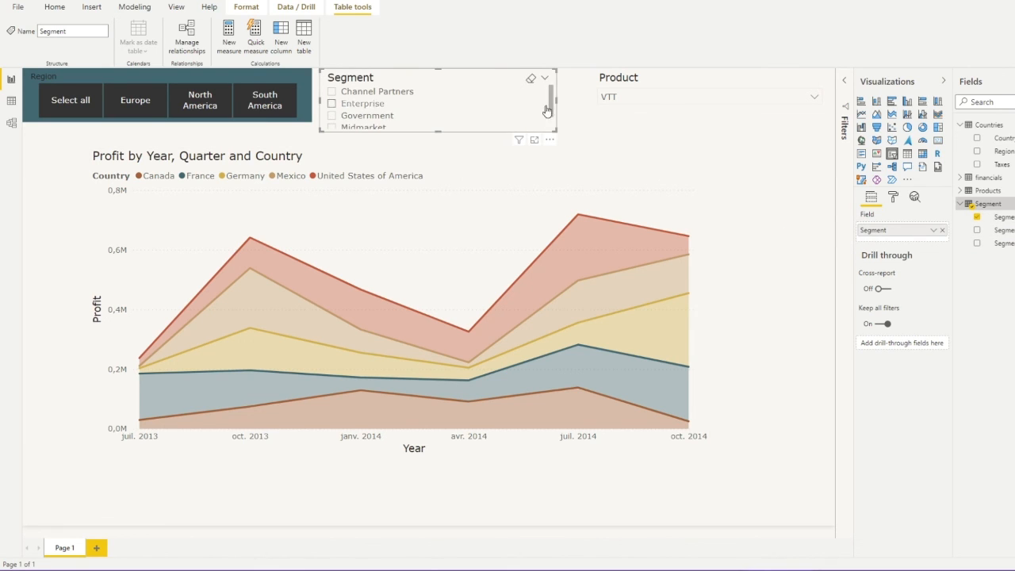
click(546, 80)
click(491, 120)
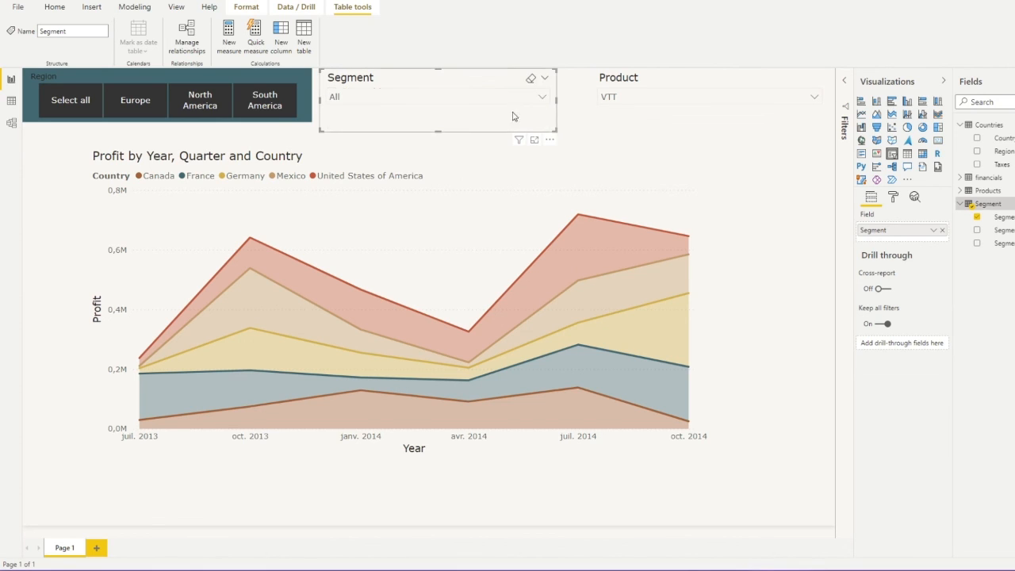
Try Enterprise, Government and Midmarket in the Segment slicer, ending with Small Business selected
click(504, 125)
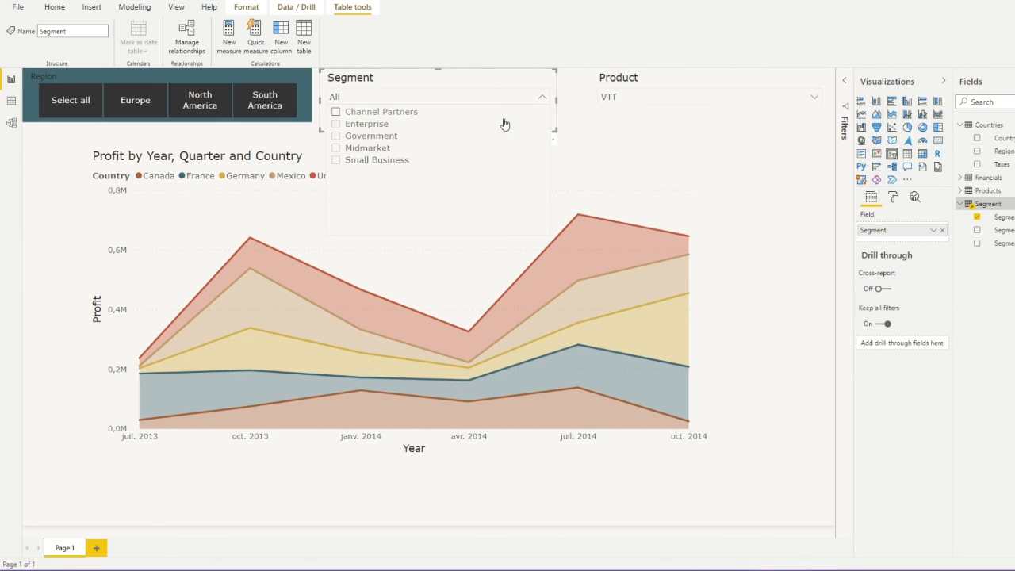
click(369, 125)
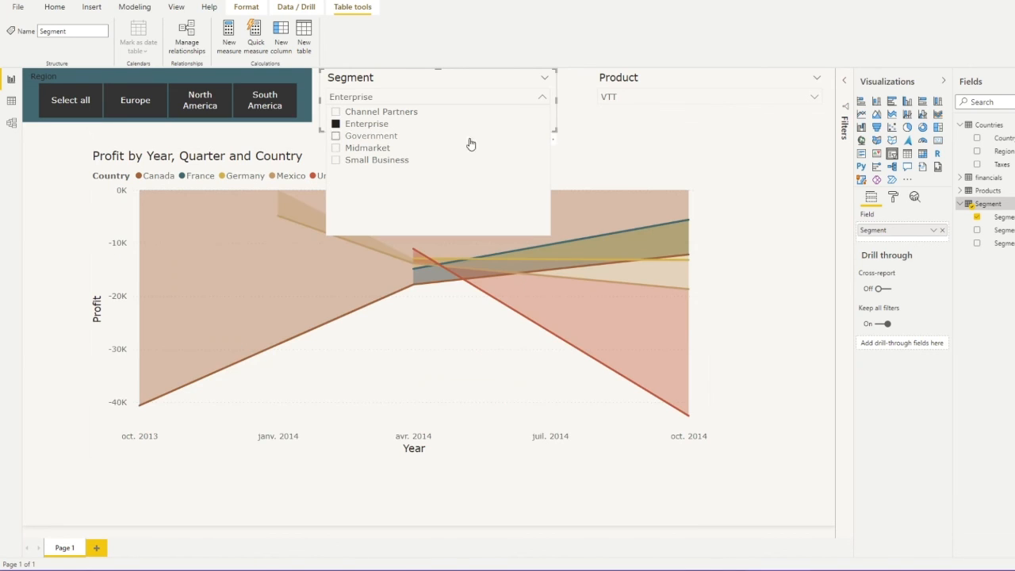
click(638, 133)
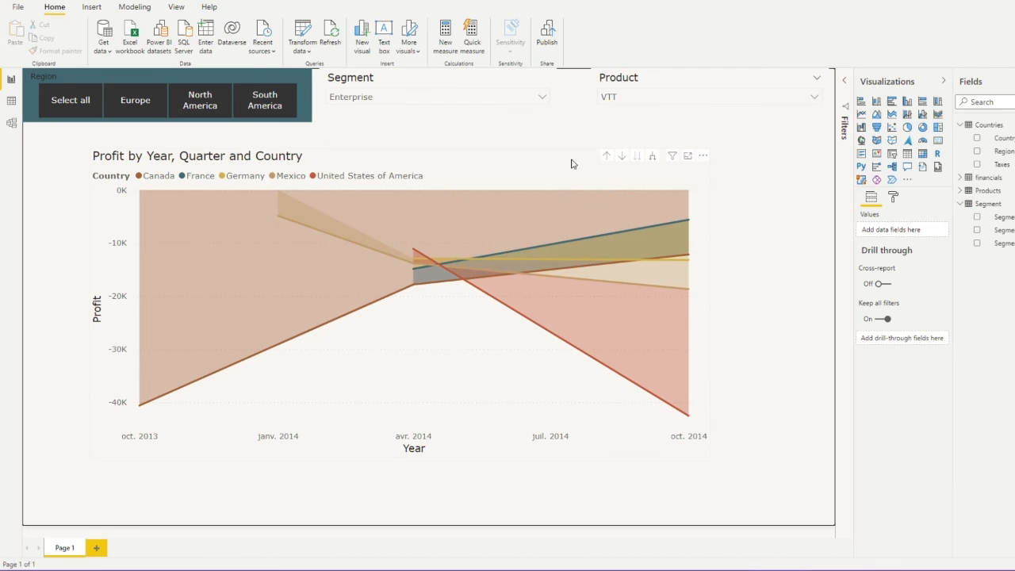
click(491, 98)
click(366, 136)
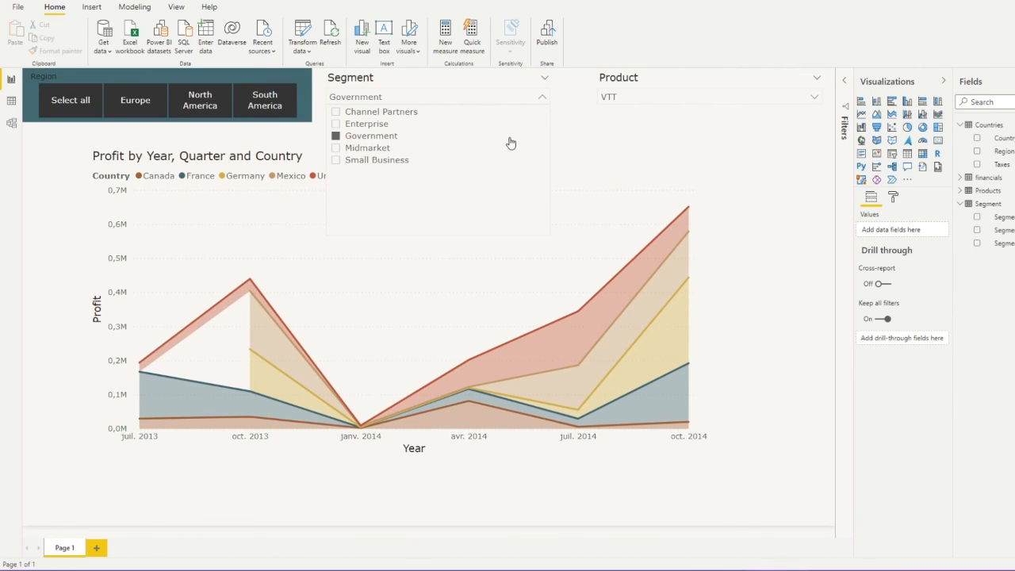
click(365, 148)
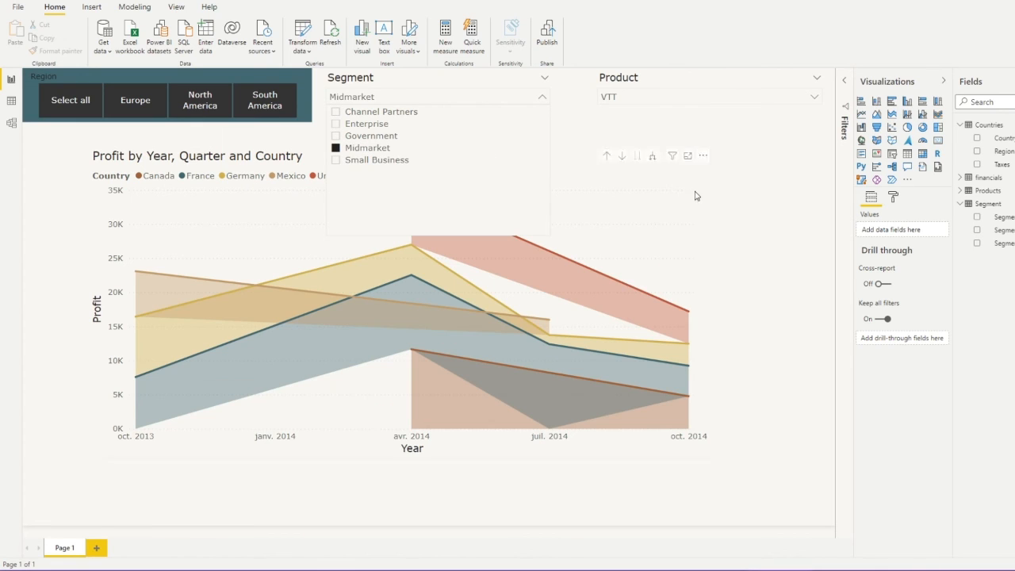
click(382, 160)
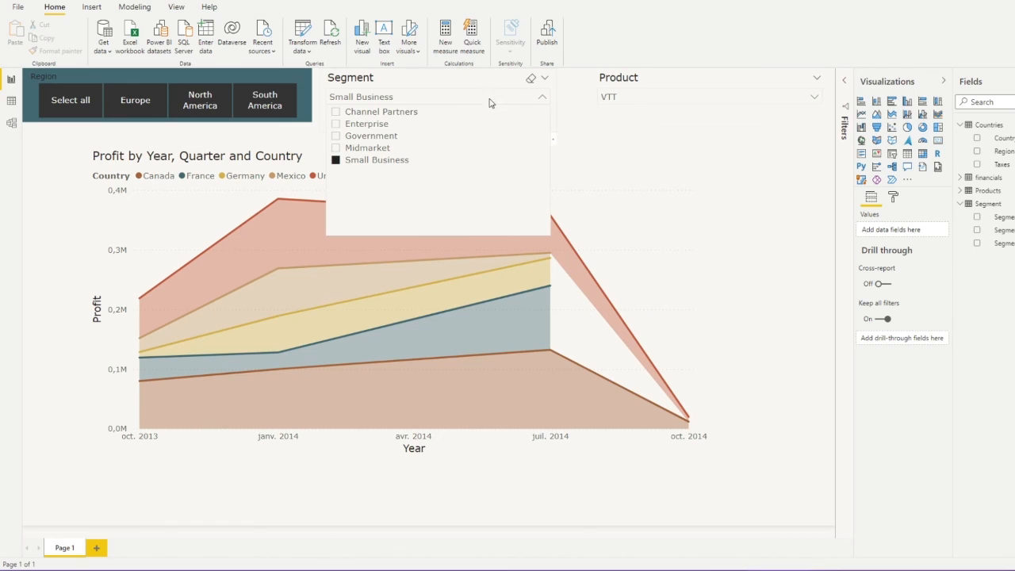
click(567, 101)
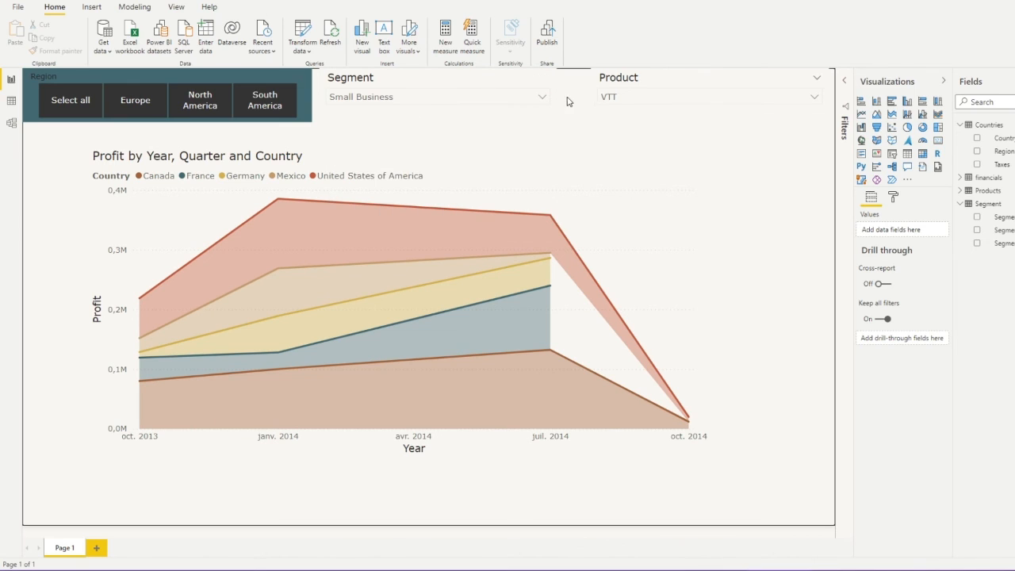